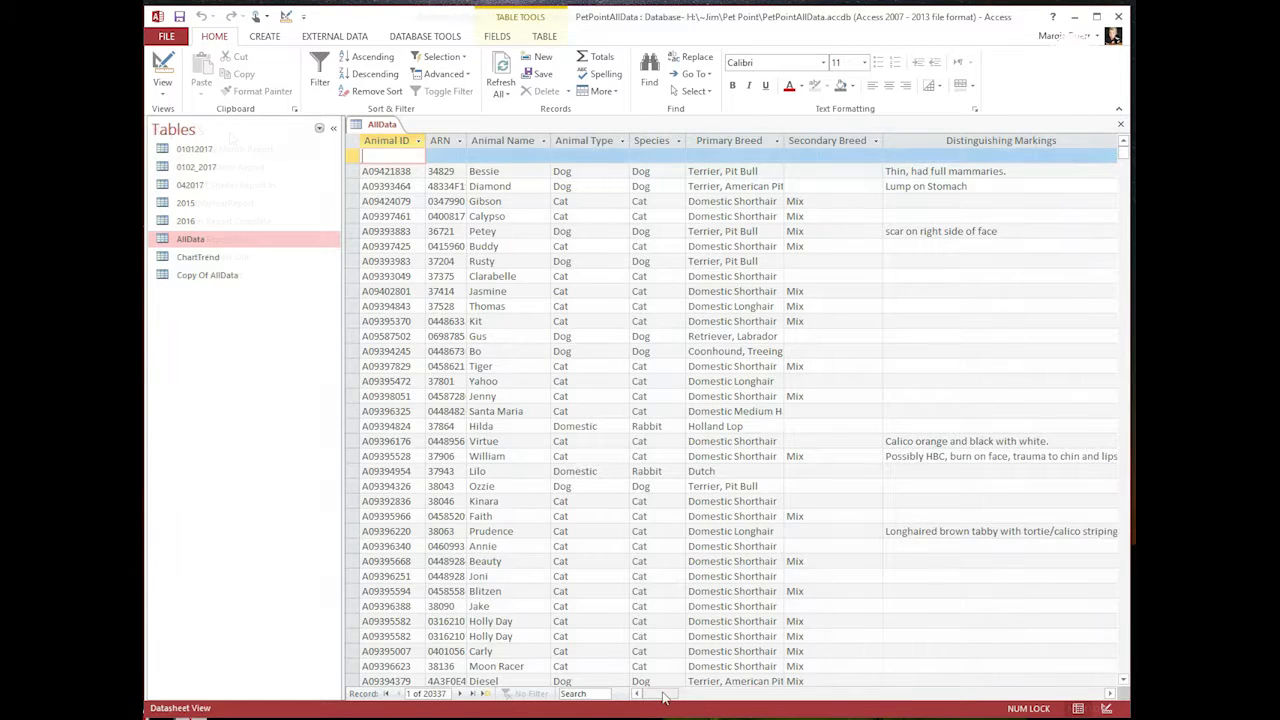
Sort the AllData table by Intake Date from oldest to newest
{"action": "left_click_drag", "start_coordinate": [662, 697], "coordinate": [713, 702]}
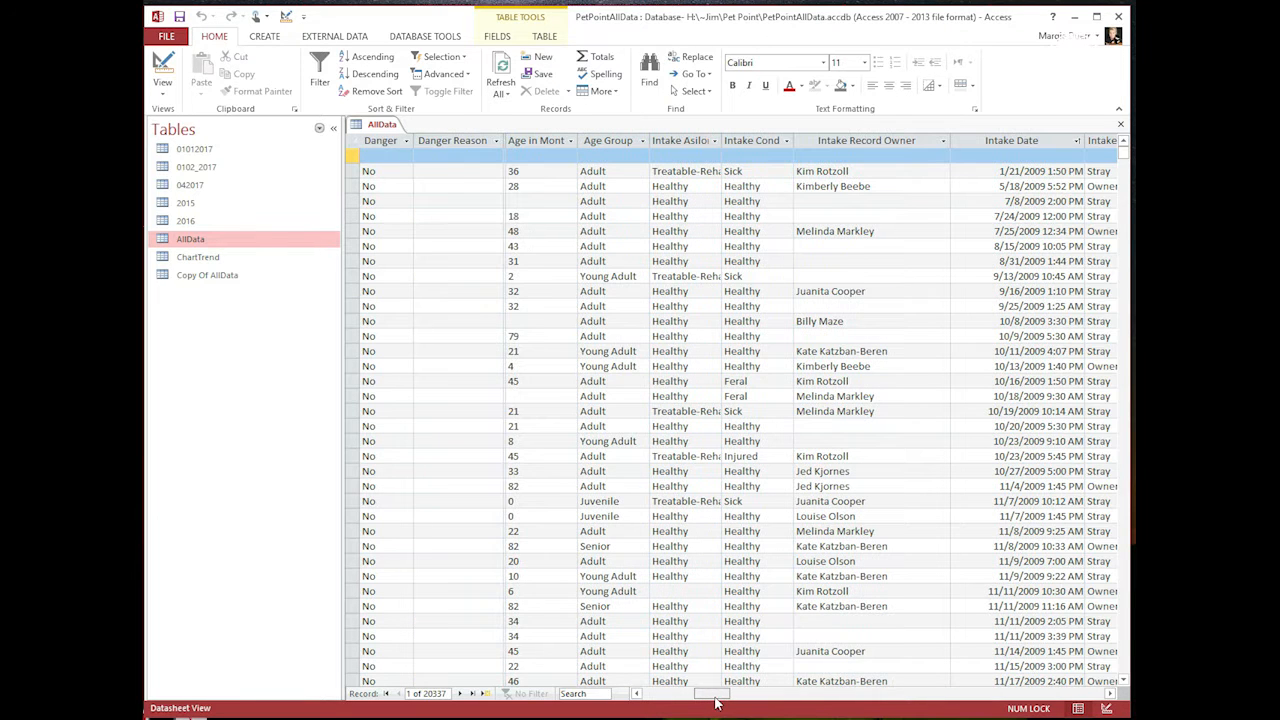
{"action": "left_click", "coordinate": [1077, 141]}
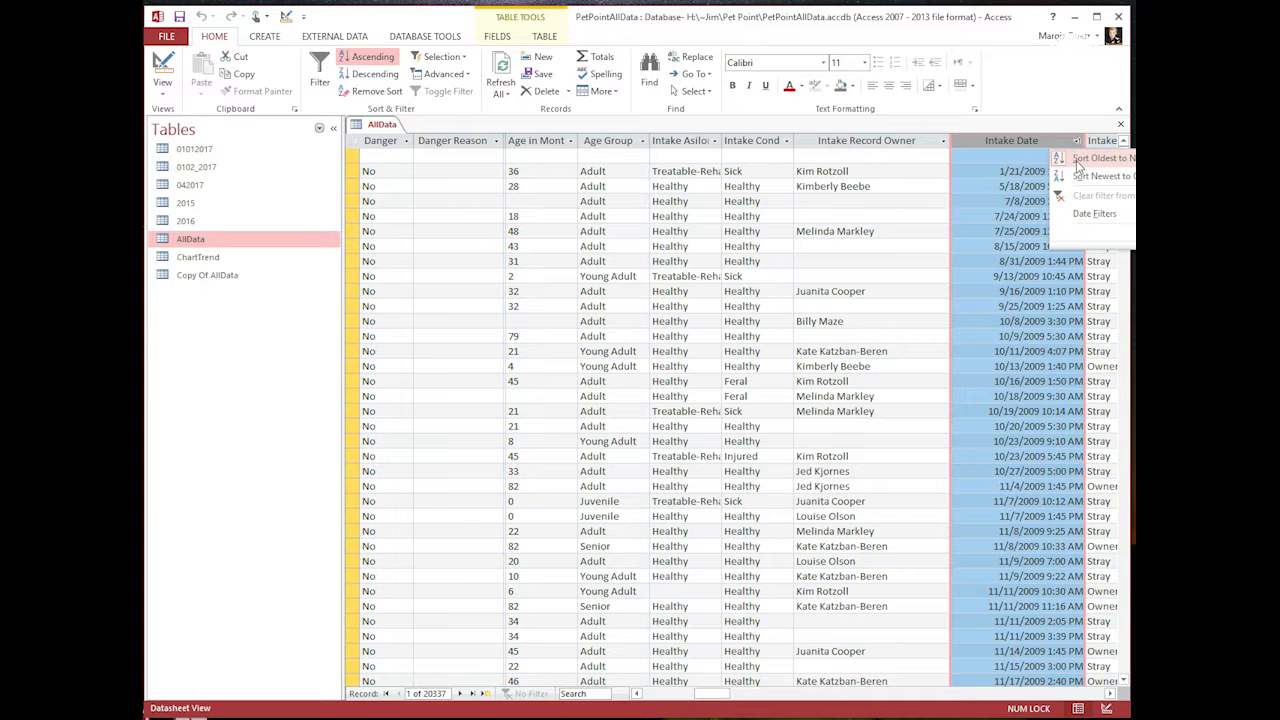
{"action": "left_click", "coordinate": [1078, 165]}
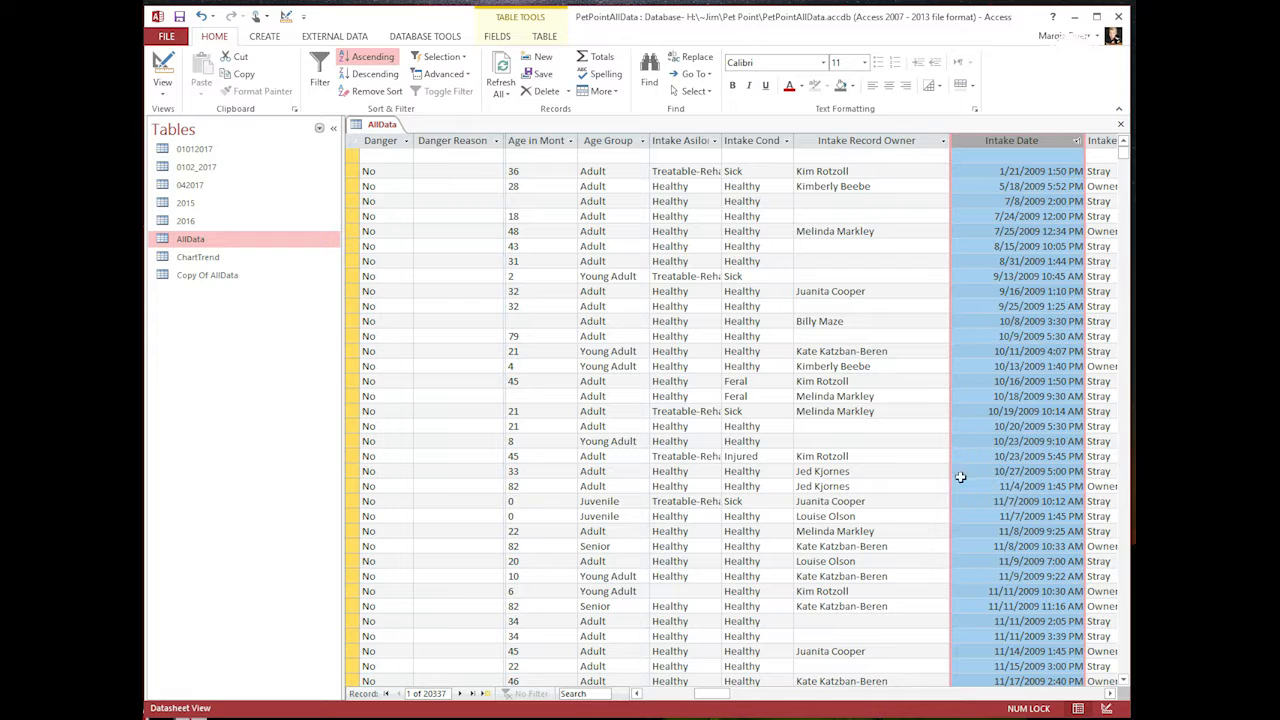
Delete all AllData records with an intake date of 1/1/2017 or later, and close the table
{"action": "left_click", "coordinate": [475, 694]}
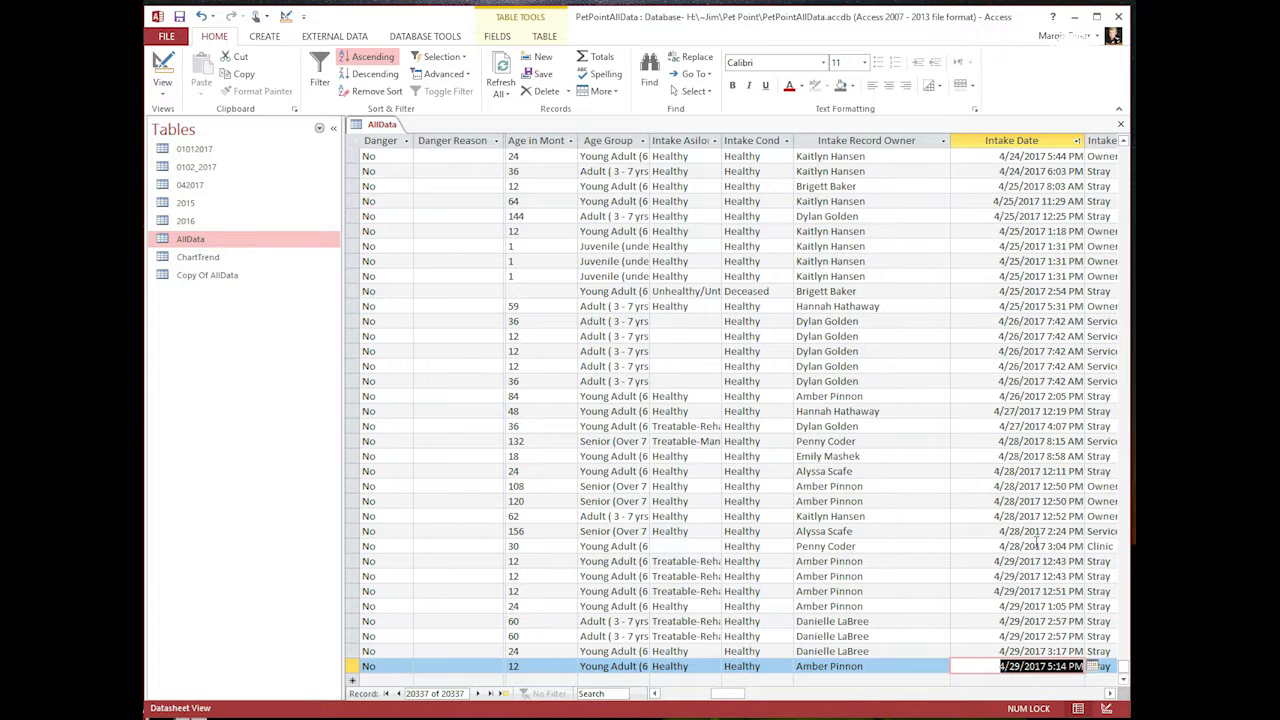
{"action": "scroll", "coordinate": [1068, 550], "scroll_direction": "up", "scroll_amount": 5}
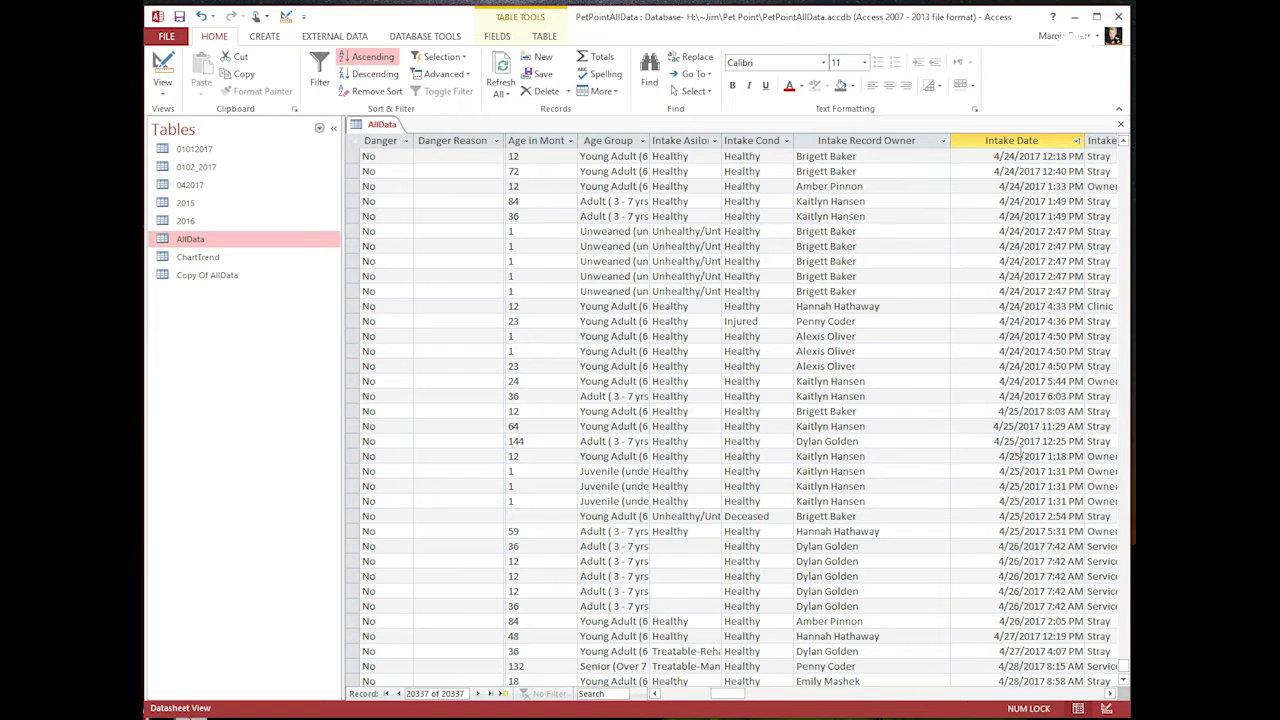
{"action": "scroll", "coordinate": [1021, 453], "scroll_direction": "up", "scroll_amount": 20}
{"action": "scroll", "coordinate": [1018, 454], "scroll_direction": "up", "scroll_amount": 15}
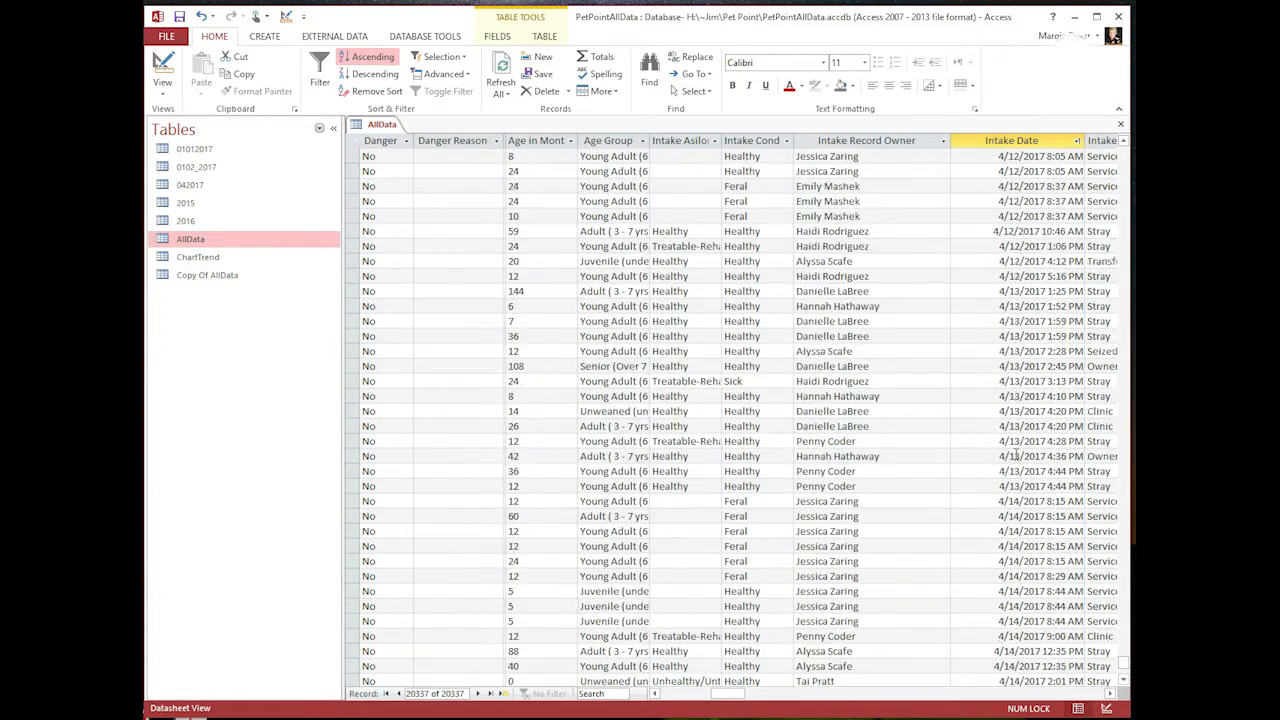
{"action": "scroll", "coordinate": [1016, 455], "scroll_direction": "up", "scroll_amount": 15}
{"action": "scroll", "coordinate": [1014, 455], "scroll_direction": "up", "scroll_amount": 15}
{"action": "scroll", "coordinate": [1026, 388], "scroll_direction": "up", "scroll_amount": 11}
{"action": "scroll", "coordinate": [1026, 381], "scroll_direction": "up", "scroll_amount": 12}
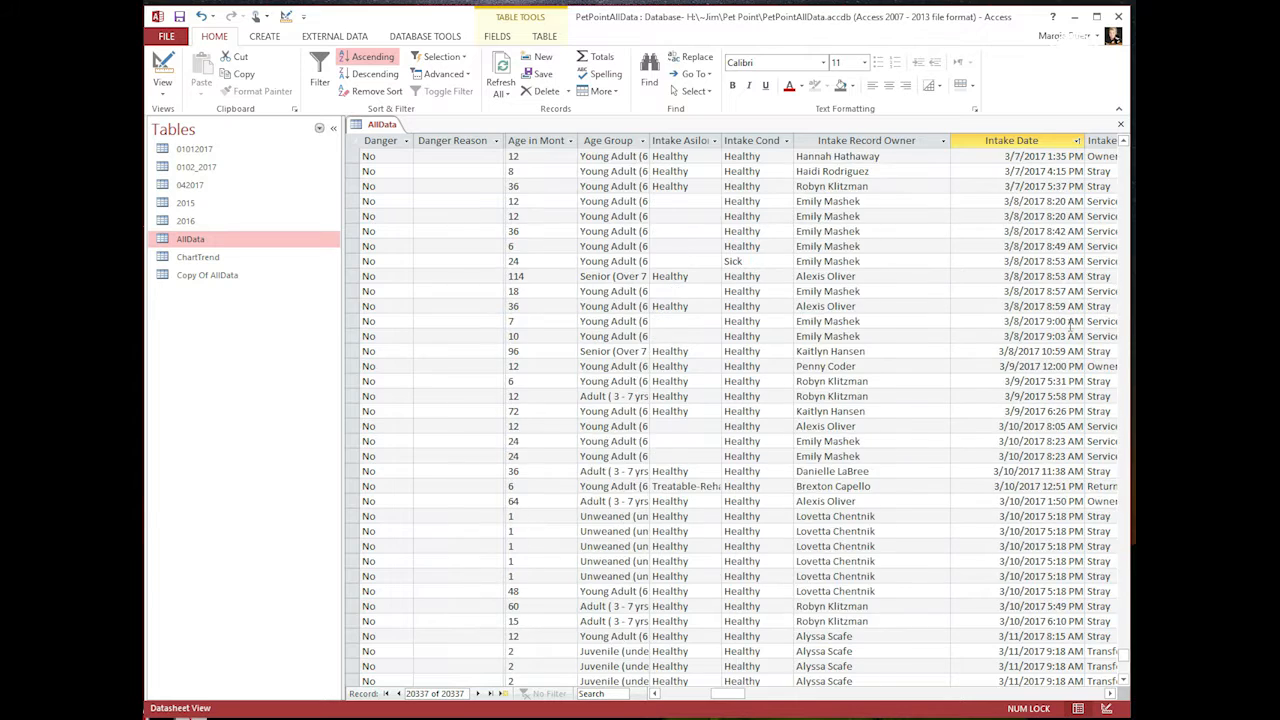
{"action": "scroll", "coordinate": [1070, 325], "scroll_direction": "up", "scroll_amount": 7}
{"action": "scroll", "coordinate": [1067, 326], "scroll_direction": "up", "scroll_amount": 6}
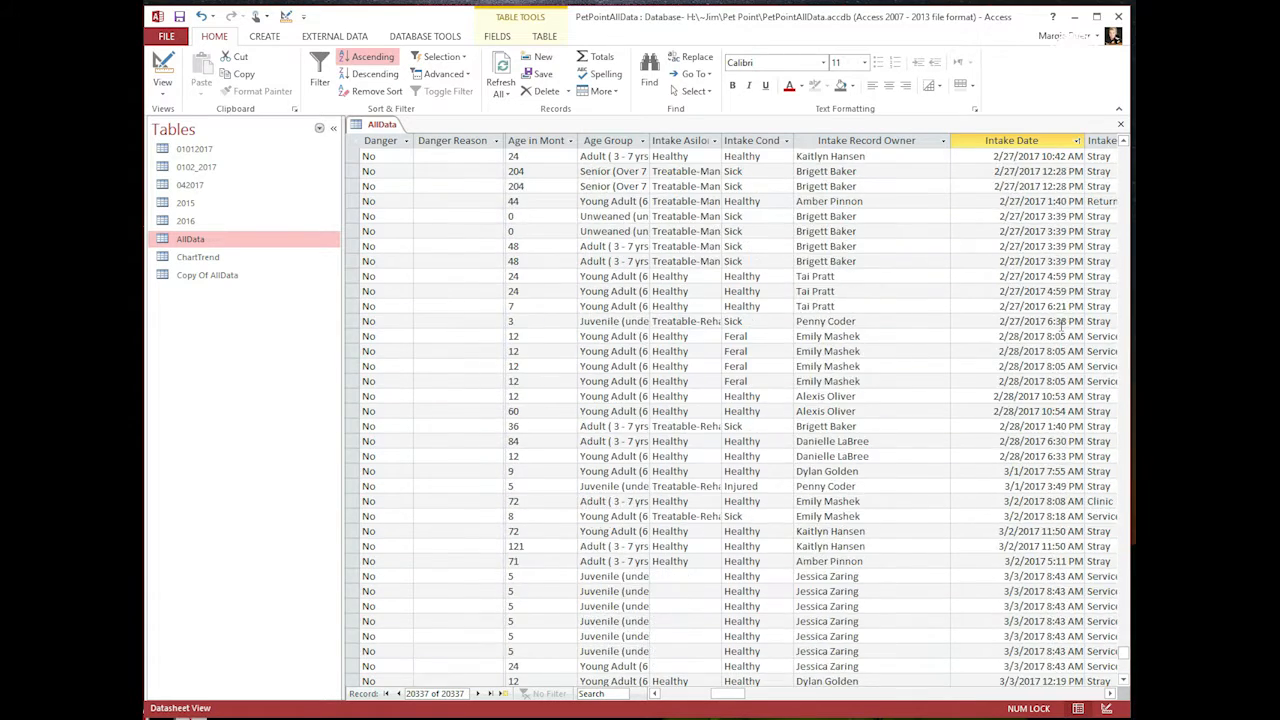
{"action": "scroll", "coordinate": [1060, 325], "scroll_direction": "up", "scroll_amount": 12}
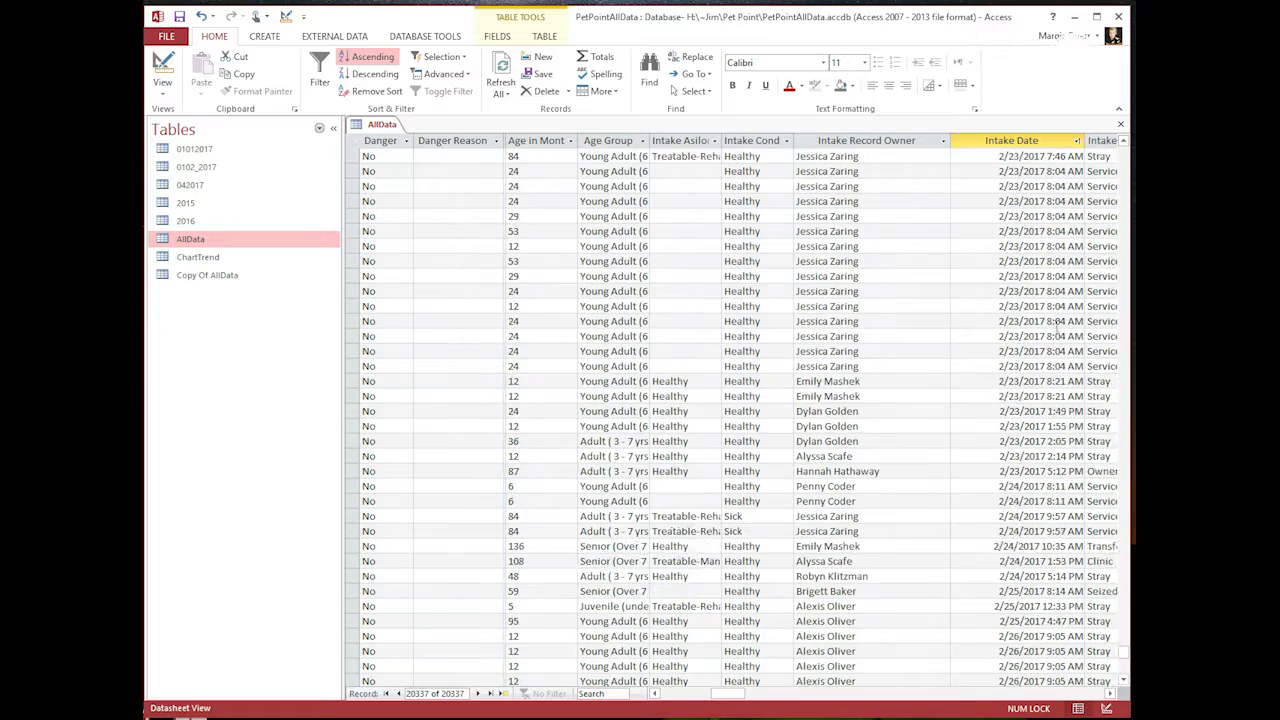
{"action": "scroll", "coordinate": [1048, 328], "scroll_direction": "up", "scroll_amount": 7}
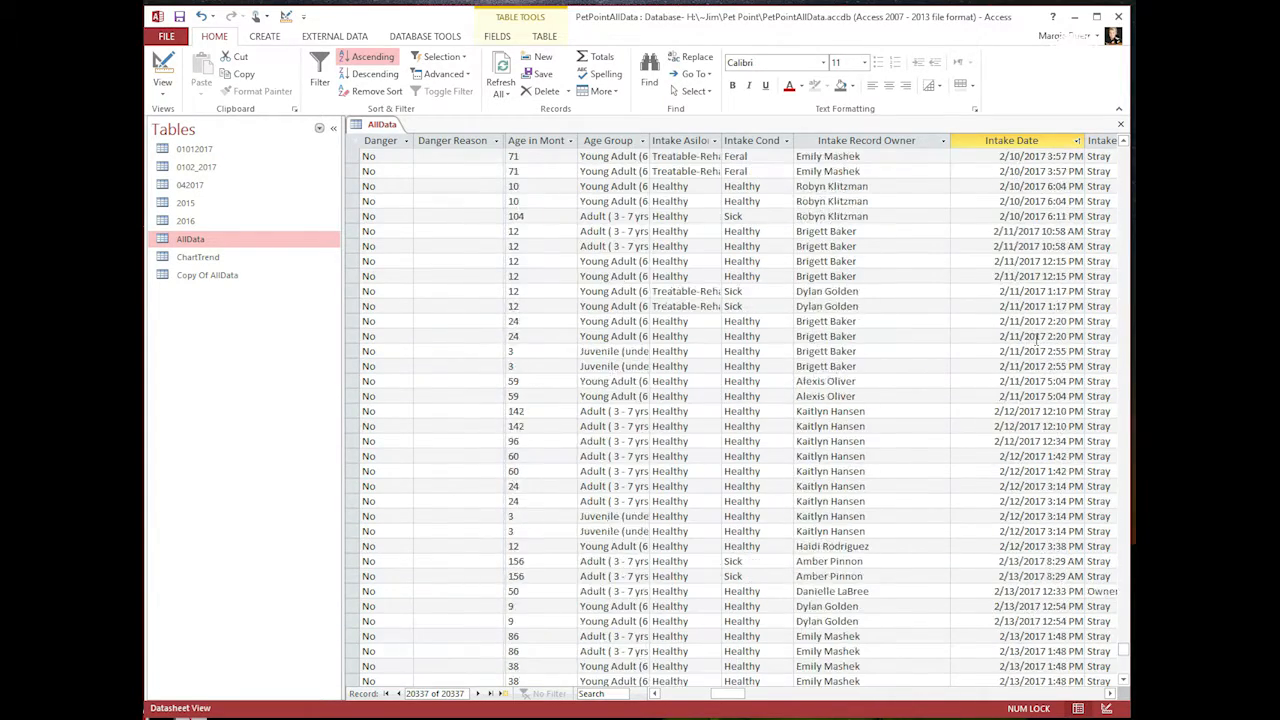
{"action": "scroll", "coordinate": [1036, 340], "scroll_direction": "up", "scroll_amount": 4}
{"action": "scroll", "coordinate": [1033, 338], "scroll_direction": "up", "scroll_amount": 7}
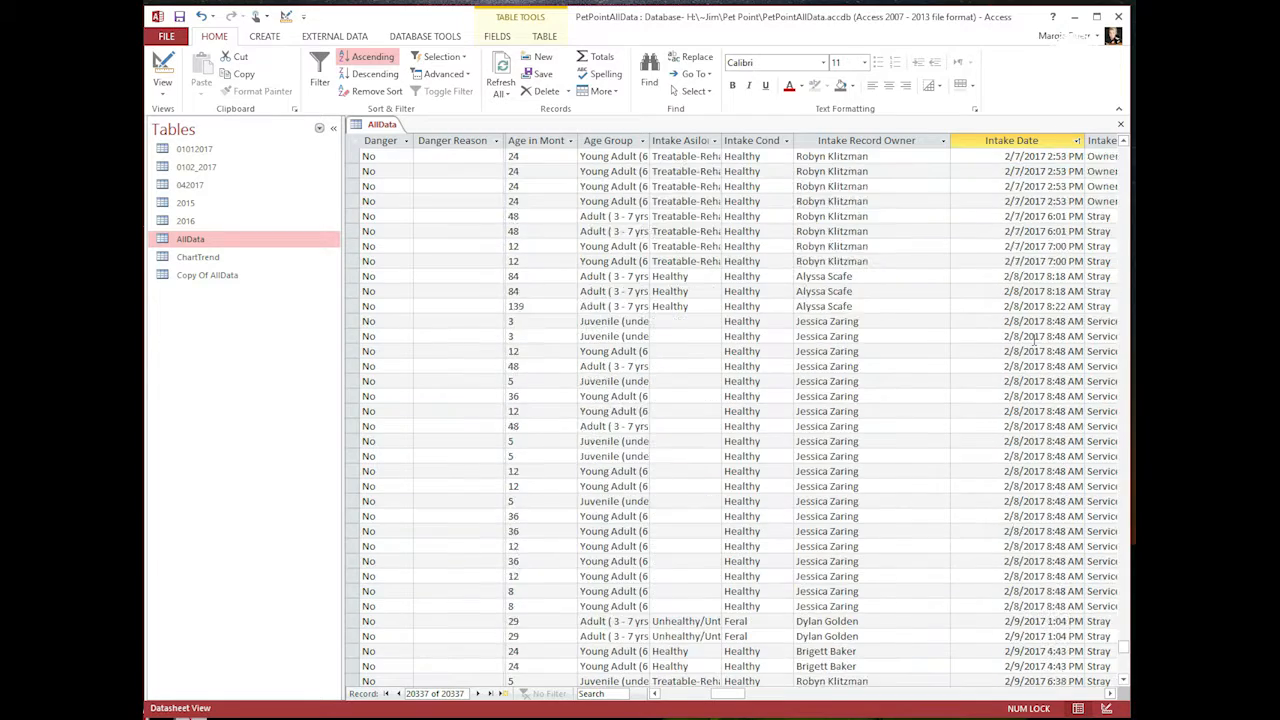
{"action": "scroll", "coordinate": [1028, 336], "scroll_direction": "up", "scroll_amount": 18}
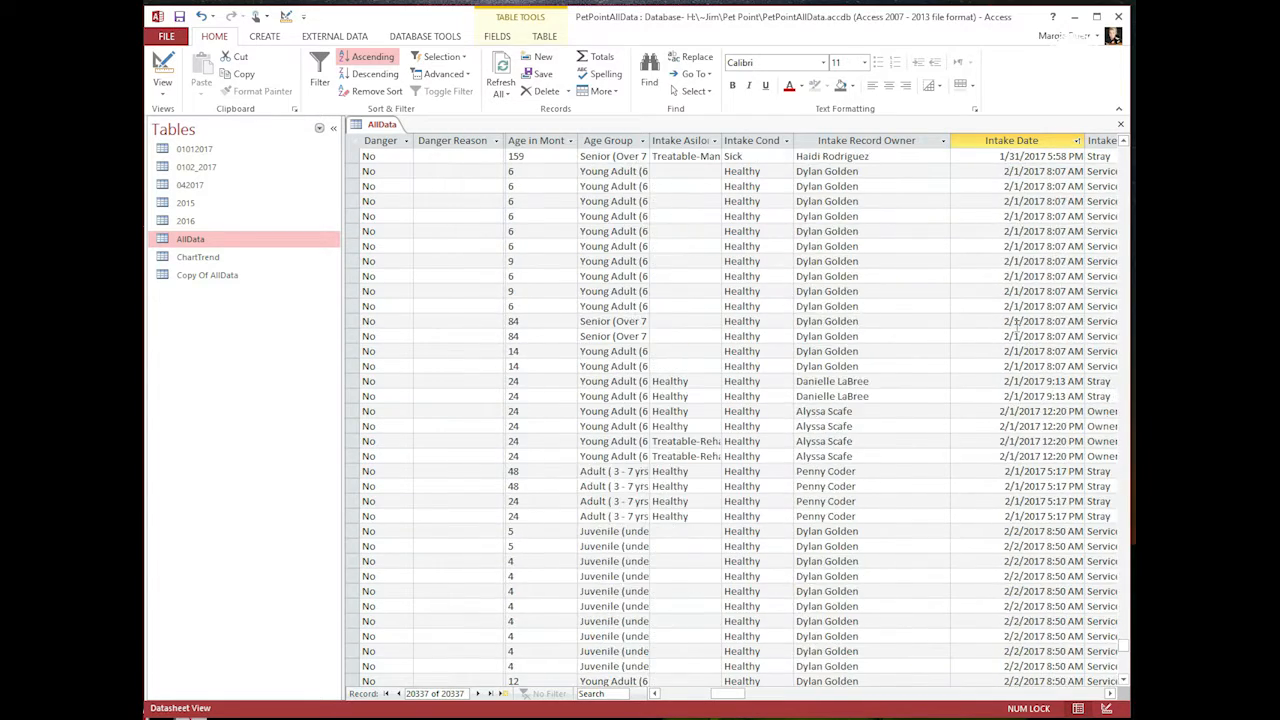
{"action": "scroll", "coordinate": [1017, 335], "scroll_direction": "up", "scroll_amount": 3}
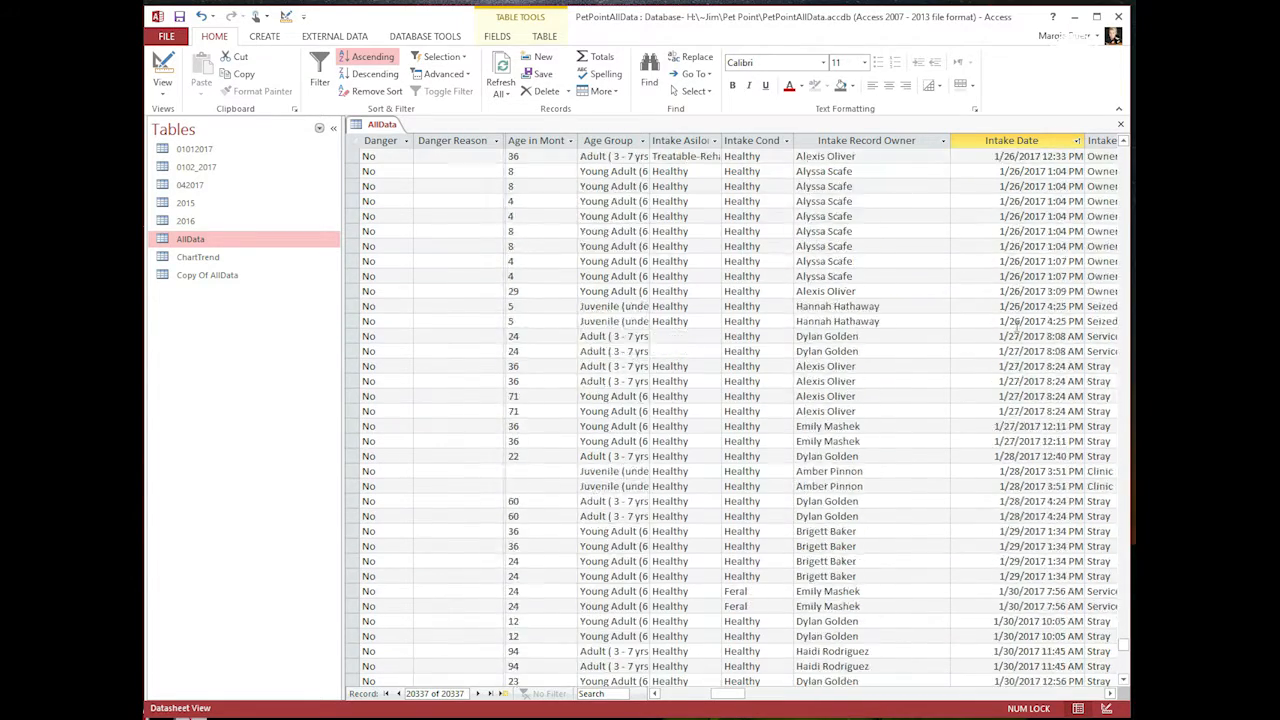
{"action": "scroll", "coordinate": [1017, 330], "scroll_direction": "up", "scroll_amount": 9}
{"action": "scroll", "coordinate": [1017, 325], "scroll_direction": "up", "scroll_amount": 4}
{"action": "scroll", "coordinate": [1017, 325], "scroll_direction": "up", "scroll_amount": 20}
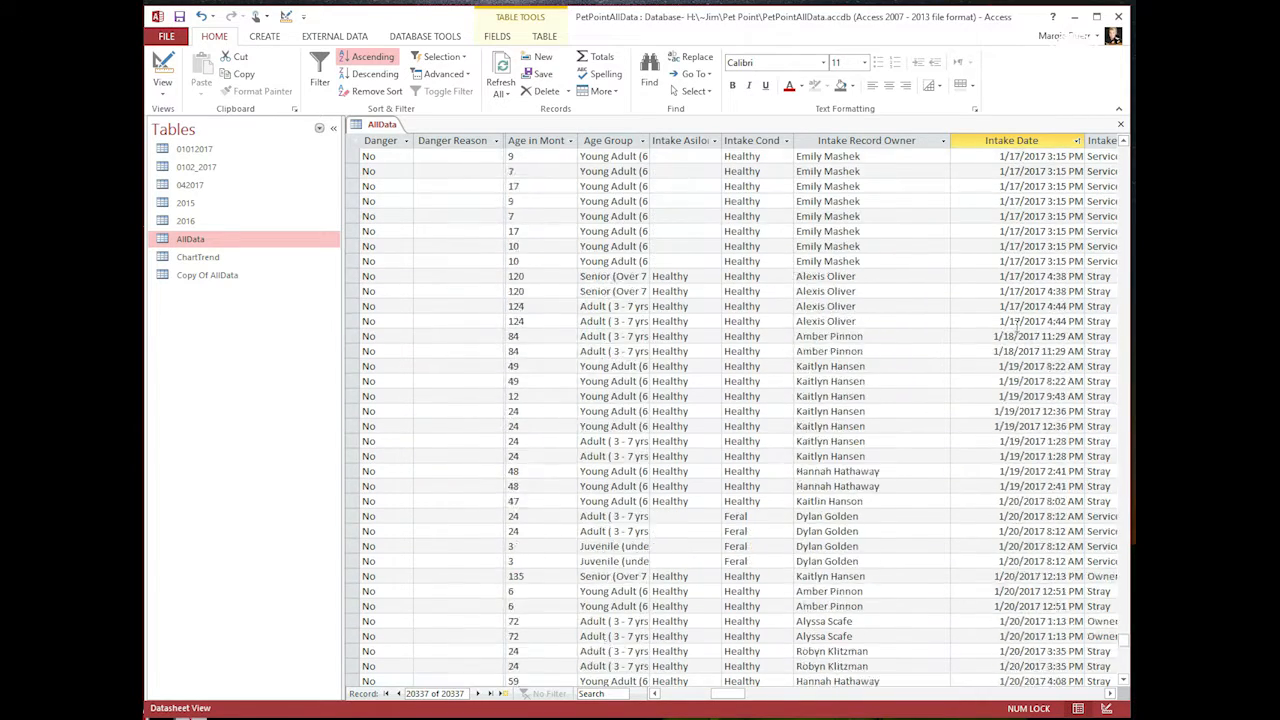
{"action": "scroll", "coordinate": [1017, 325], "scroll_direction": "up", "scroll_amount": 20}
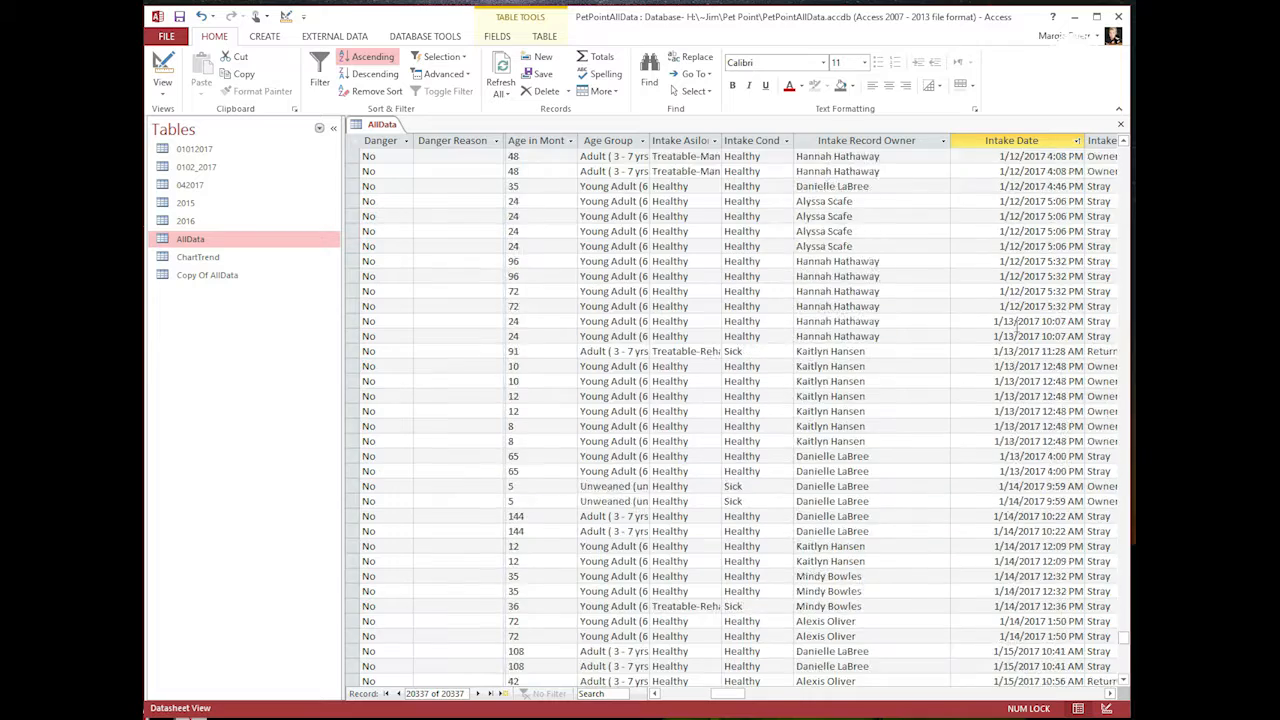
{"action": "scroll", "coordinate": [1017, 325], "scroll_direction": "up", "scroll_amount": 20}
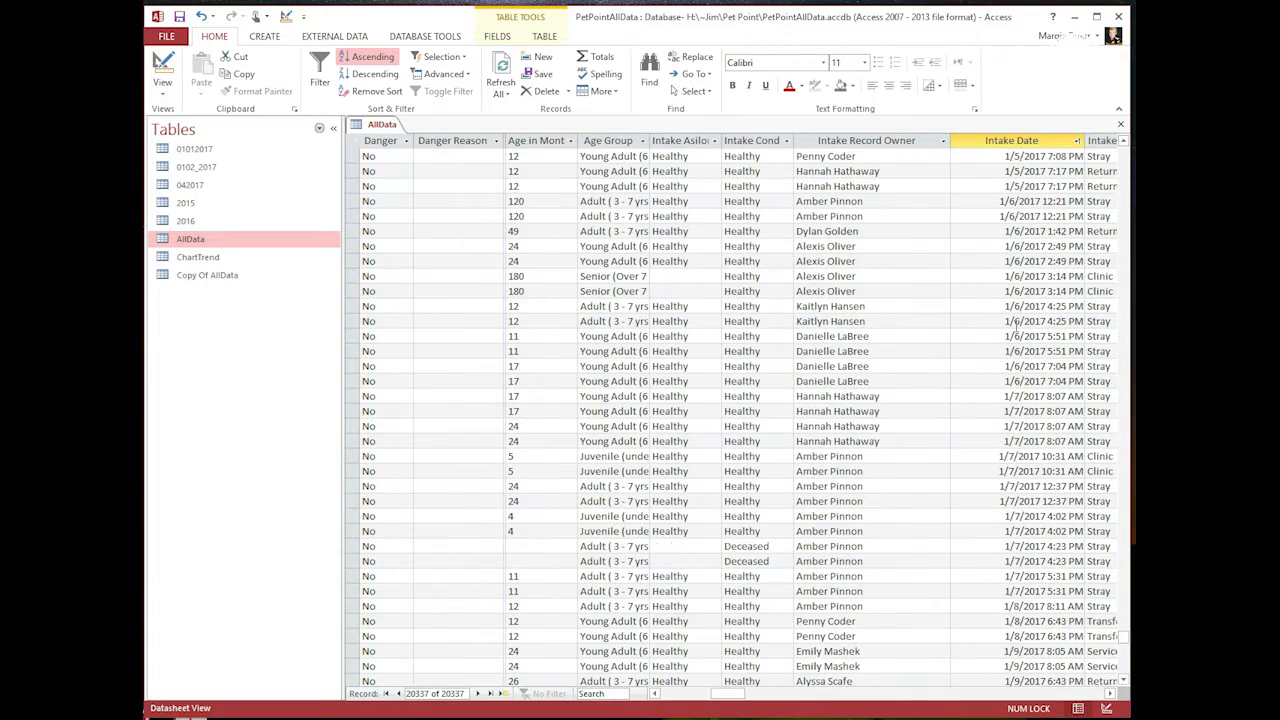
{"action": "scroll", "coordinate": [1017, 325], "scroll_direction": "up", "scroll_amount": 20}
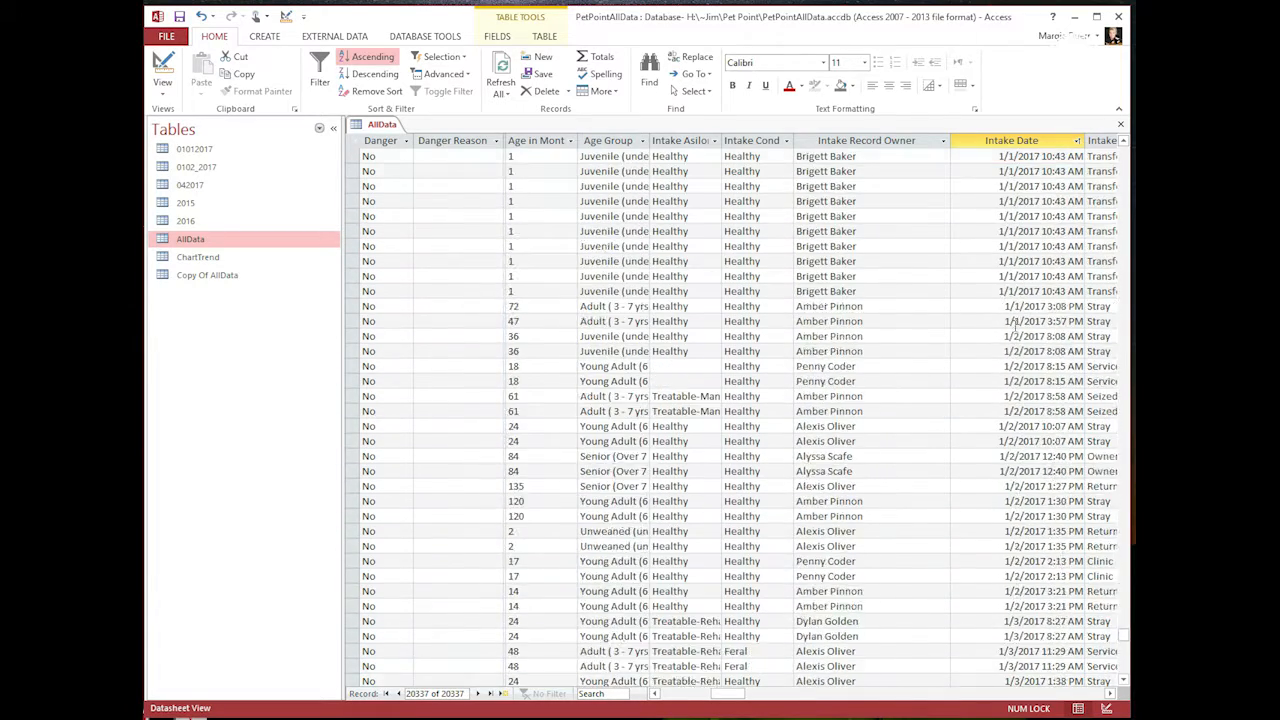
{"action": "scroll", "coordinate": [1017, 325], "scroll_direction": "up", "scroll_amount": 3}
{"action": "scroll", "coordinate": [1017, 325], "scroll_direction": "down", "scroll_amount": 2}
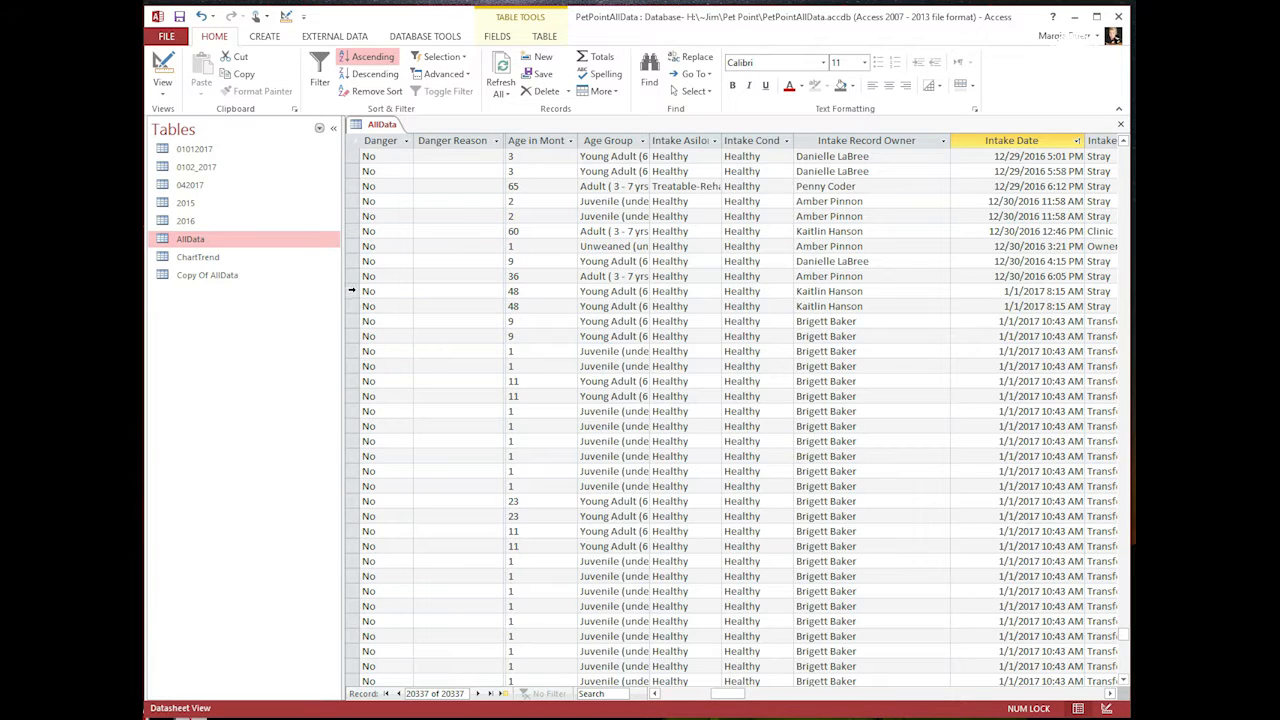
{"action": "left_click", "coordinate": [351, 290], "text": "shift"}
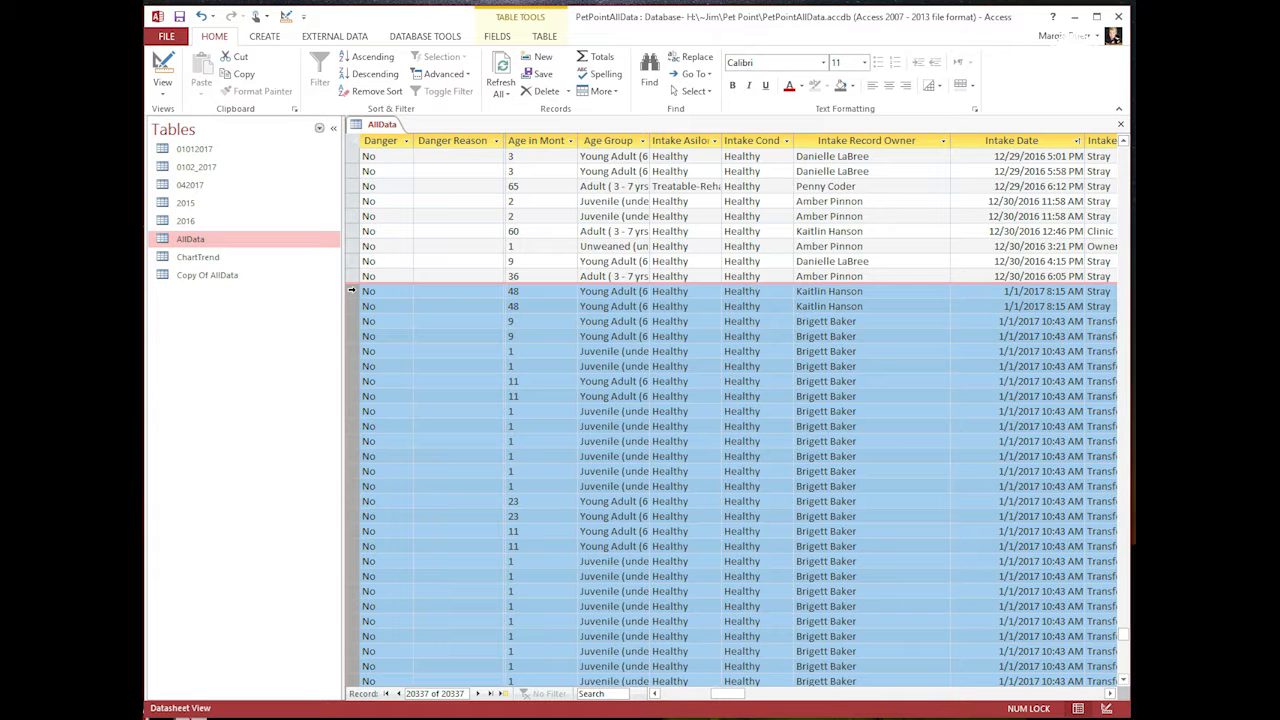
{"action": "key", "text": "Delete"}
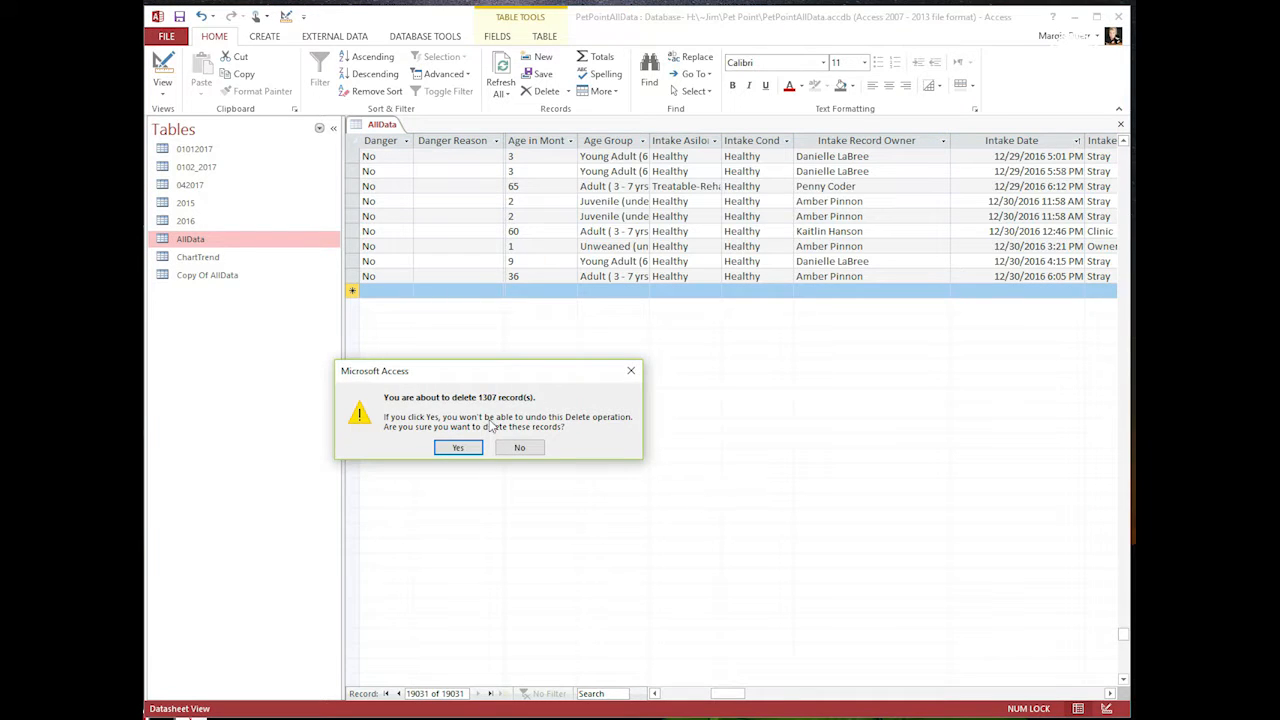
{"action": "left_click", "coordinate": [460, 449]}
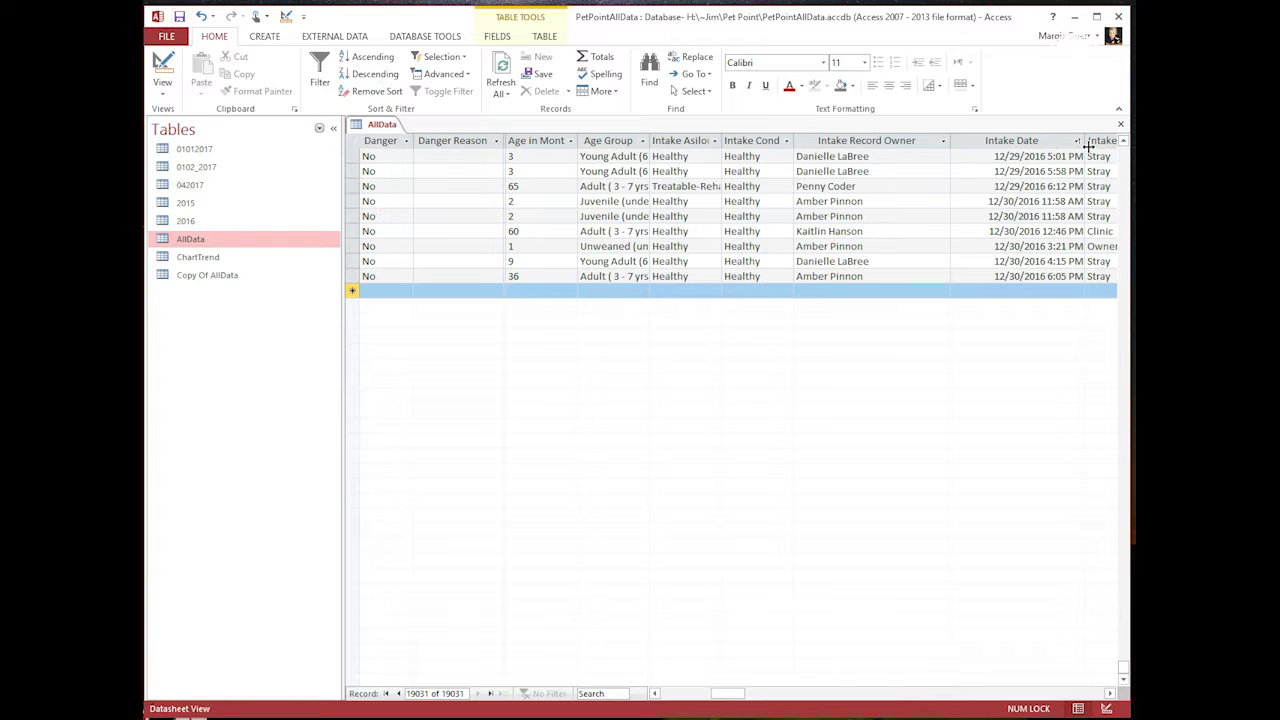
{"action": "left_click", "coordinate": [1120, 124]}
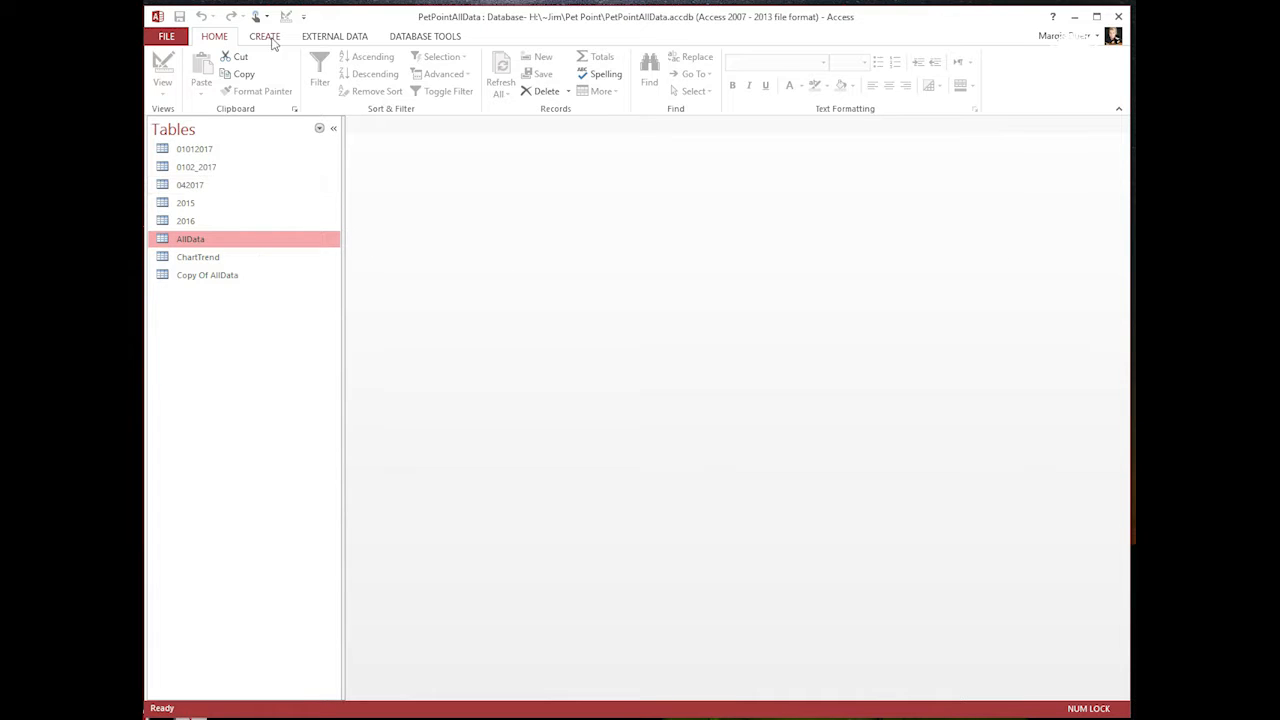
Start an Excel import into a new table, using AnimalIntakeWithResultsExtended 4-30-2017 from the Pet Point folder on the Data (H:) drive as the source
{"action": "left_click", "coordinate": [350, 38]}
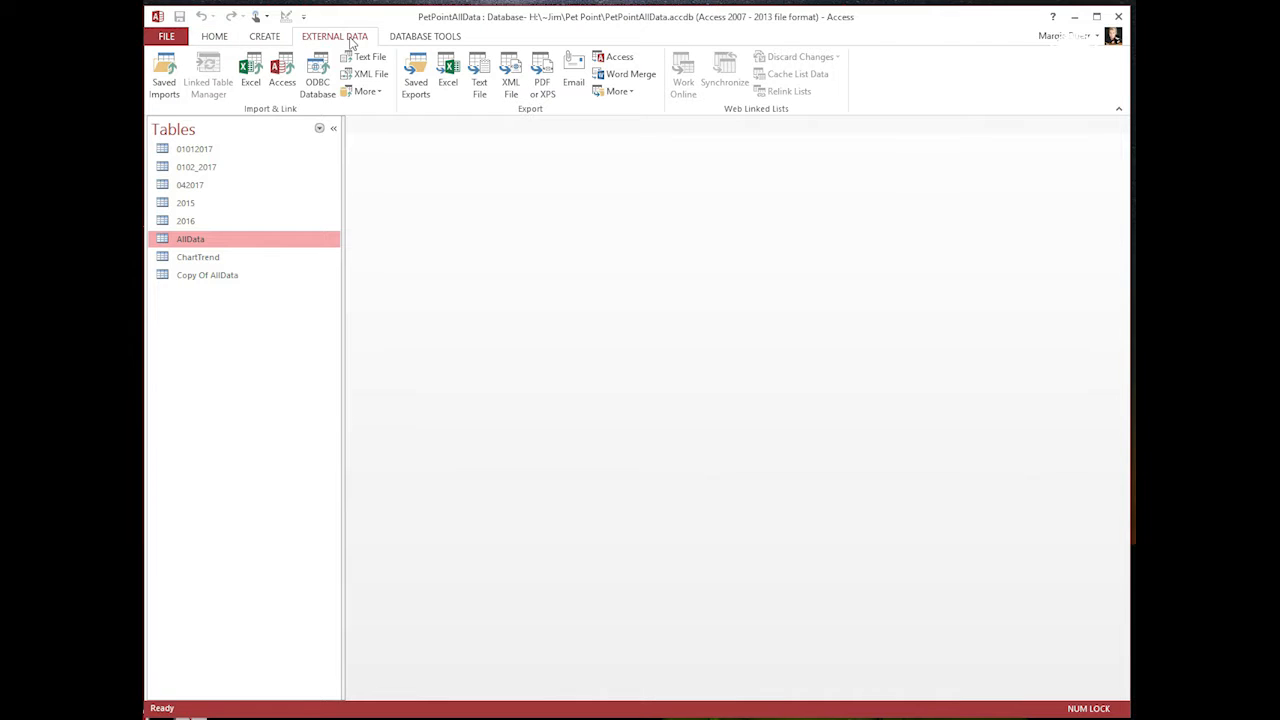
{"action": "left_click", "coordinate": [251, 78]}
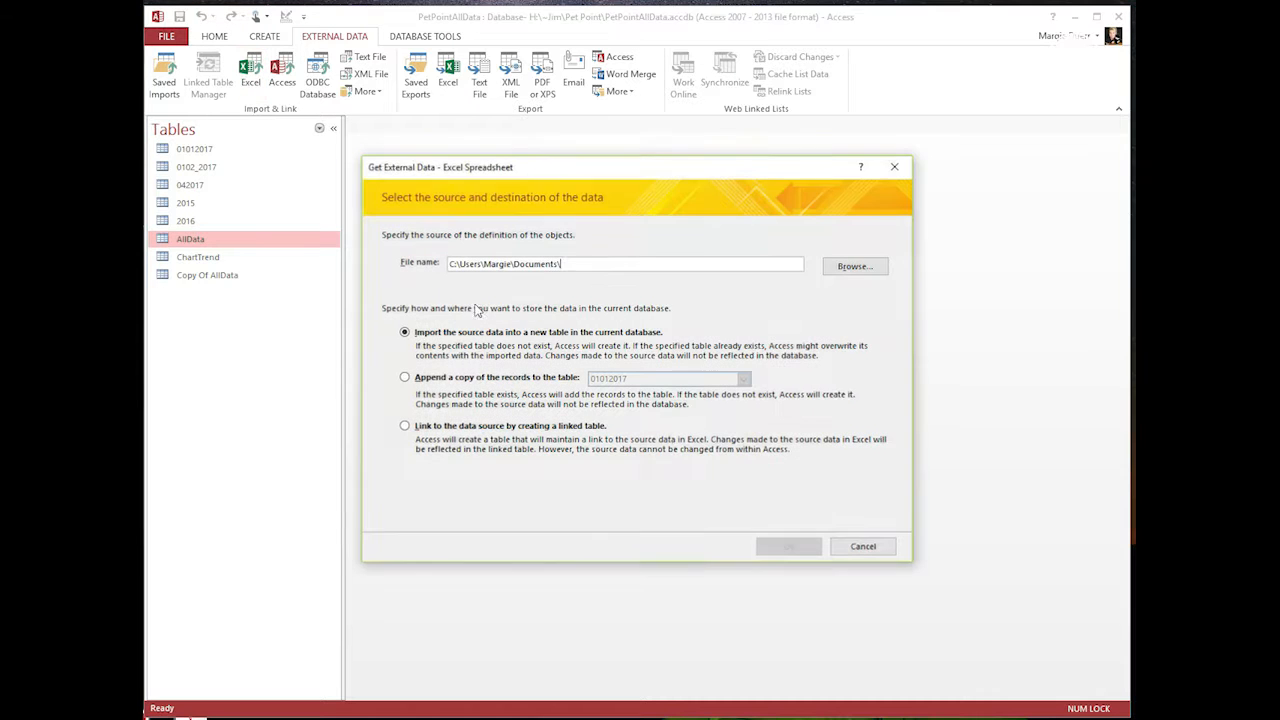
{"action": "left_click", "coordinate": [867, 270]}
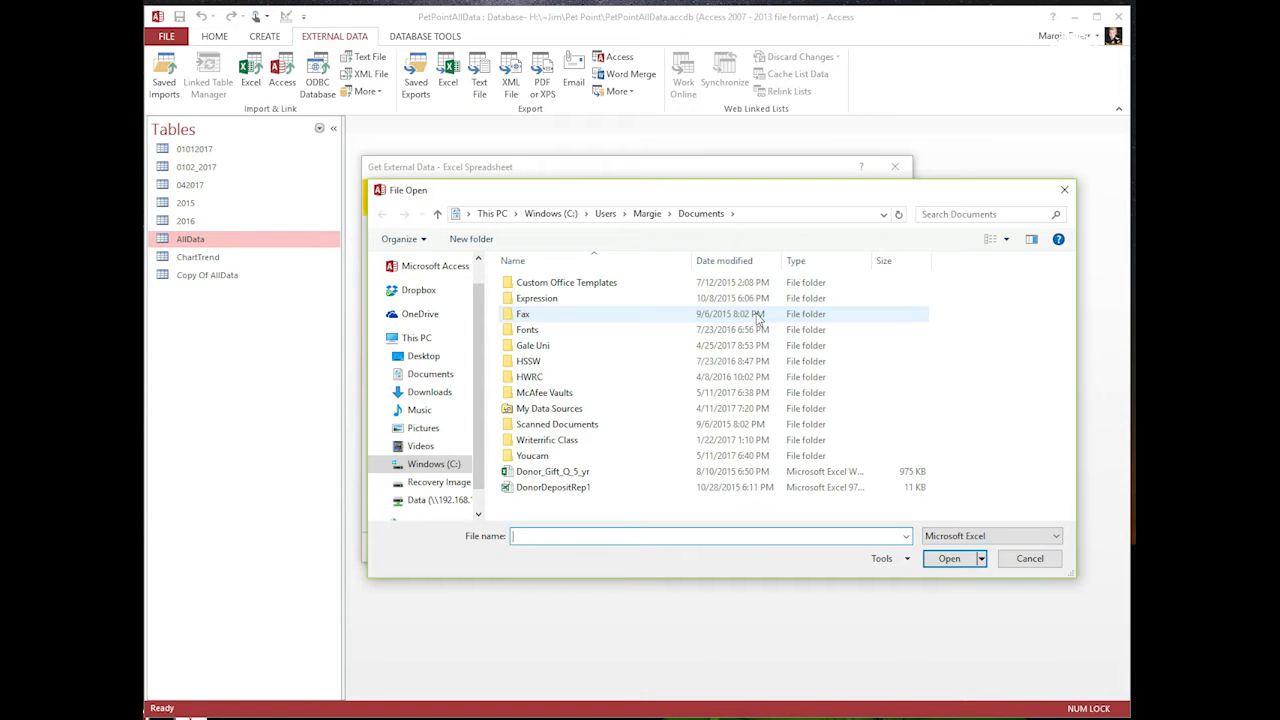
{"action": "scroll", "coordinate": [425, 460], "scroll_direction": "down", "scroll_amount": 1}
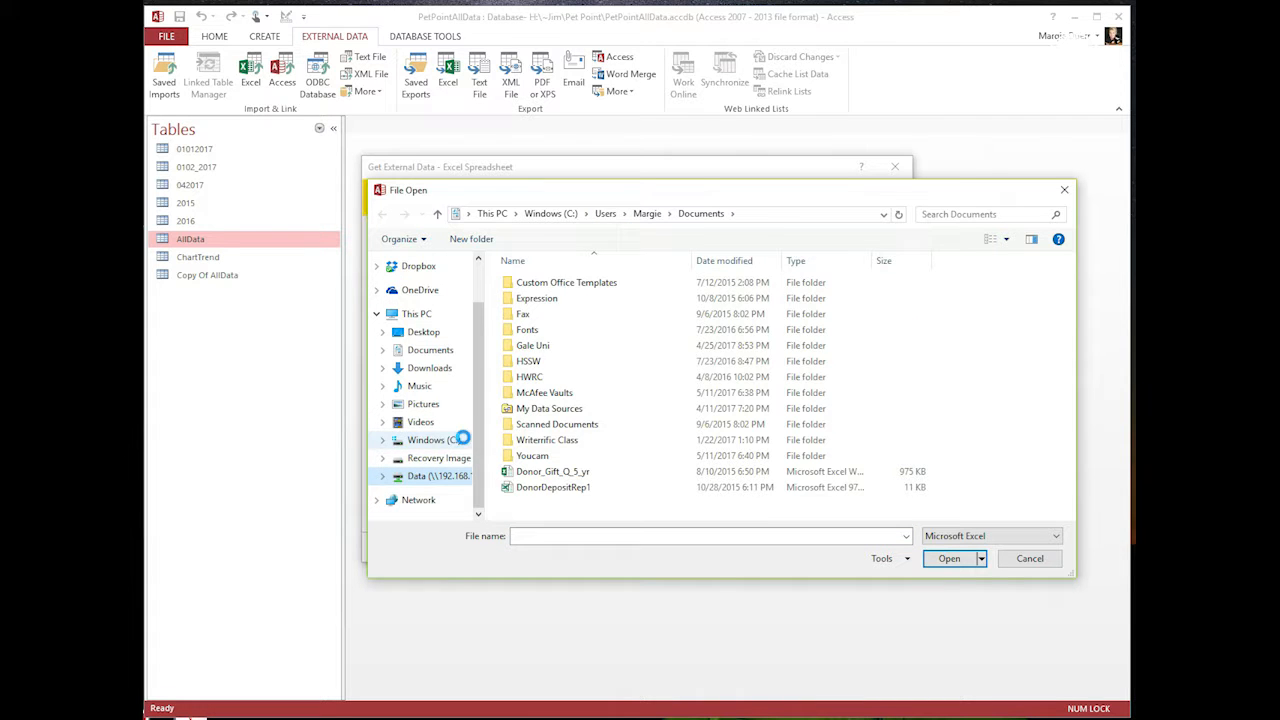
{"action": "left_click", "coordinate": [432, 476]}
{"action": "left_click", "coordinate": [533, 300]}
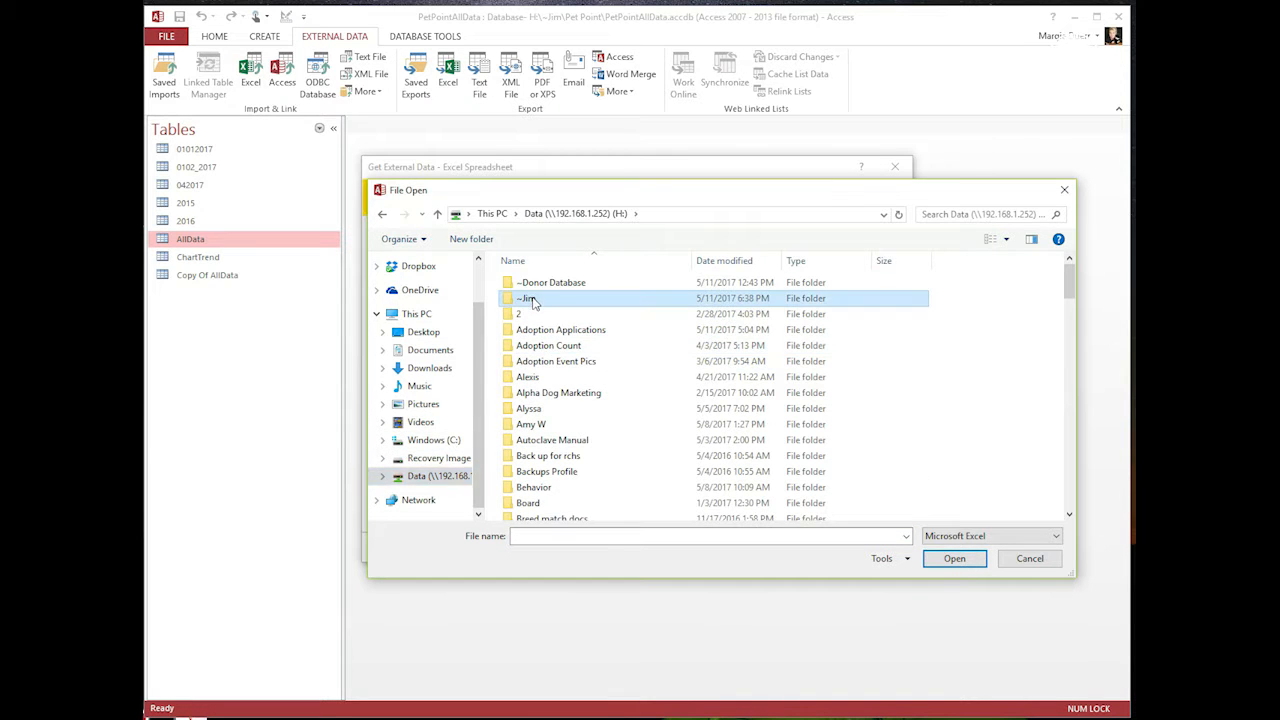
{"action": "double_click", "coordinate": [533, 300]}
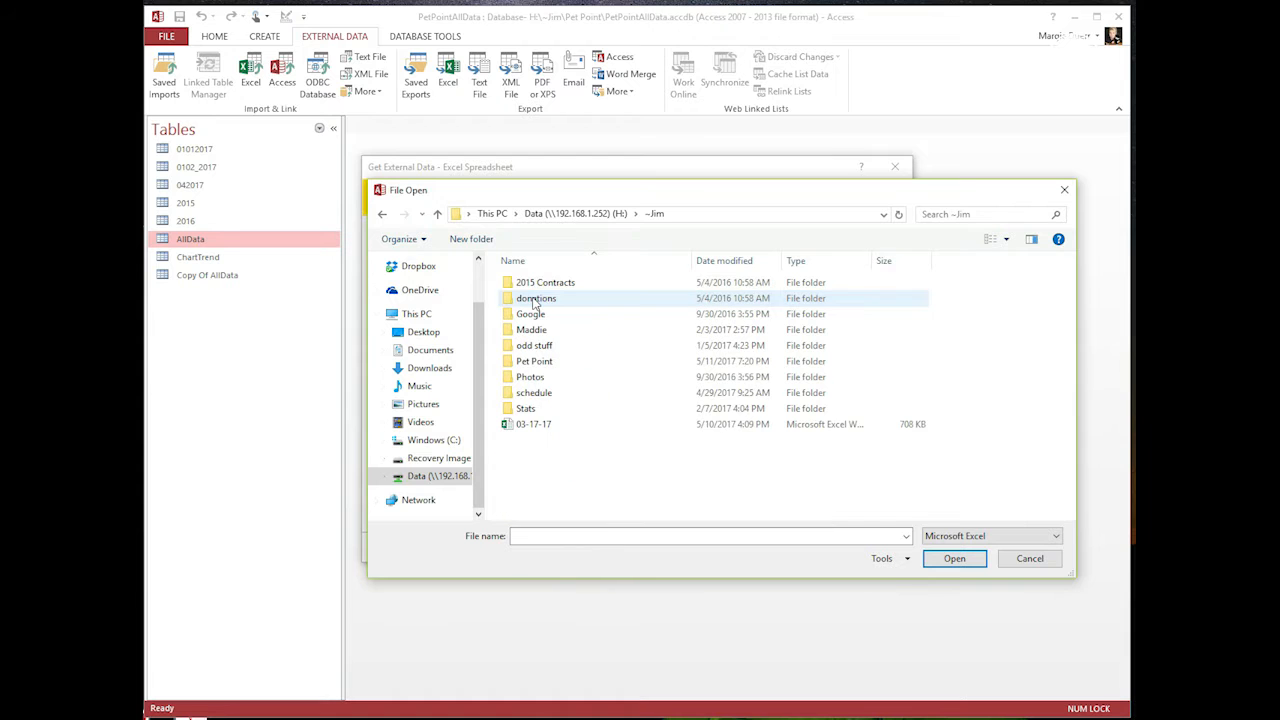
{"action": "left_click", "coordinate": [538, 363]}
{"action": "double_click", "coordinate": [538, 364]}
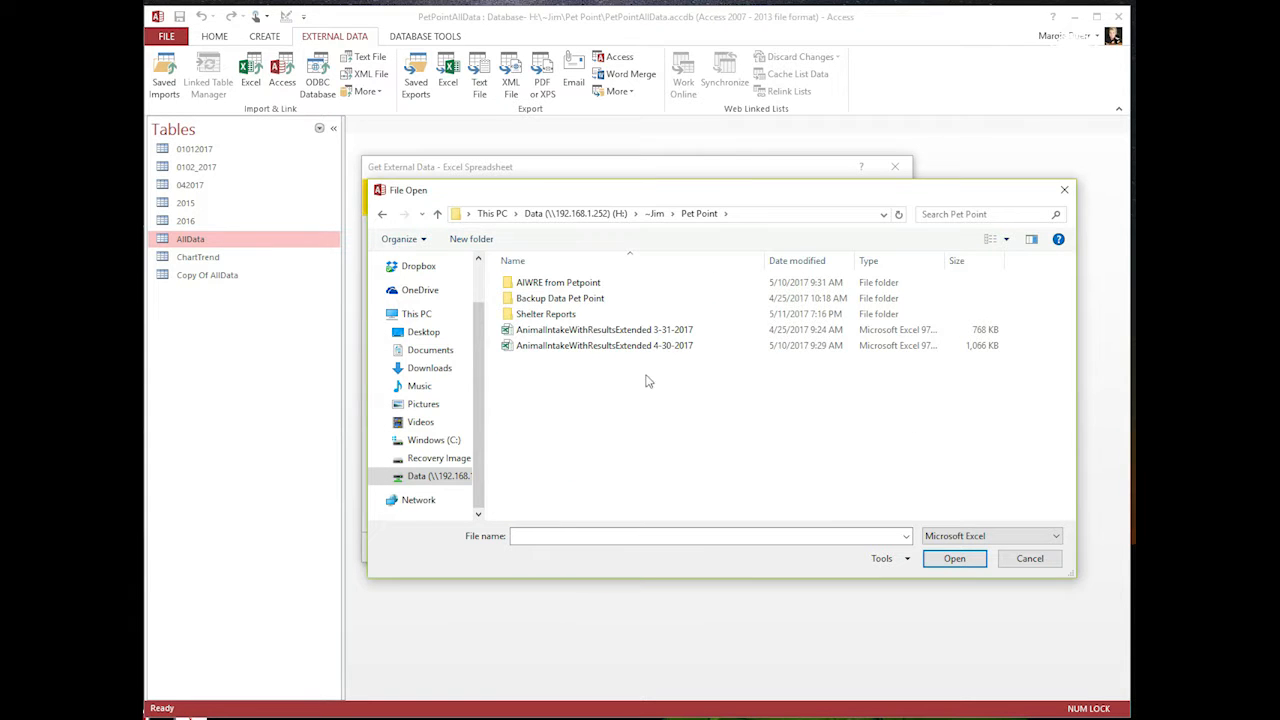
{"action": "left_click", "coordinate": [633, 347]}
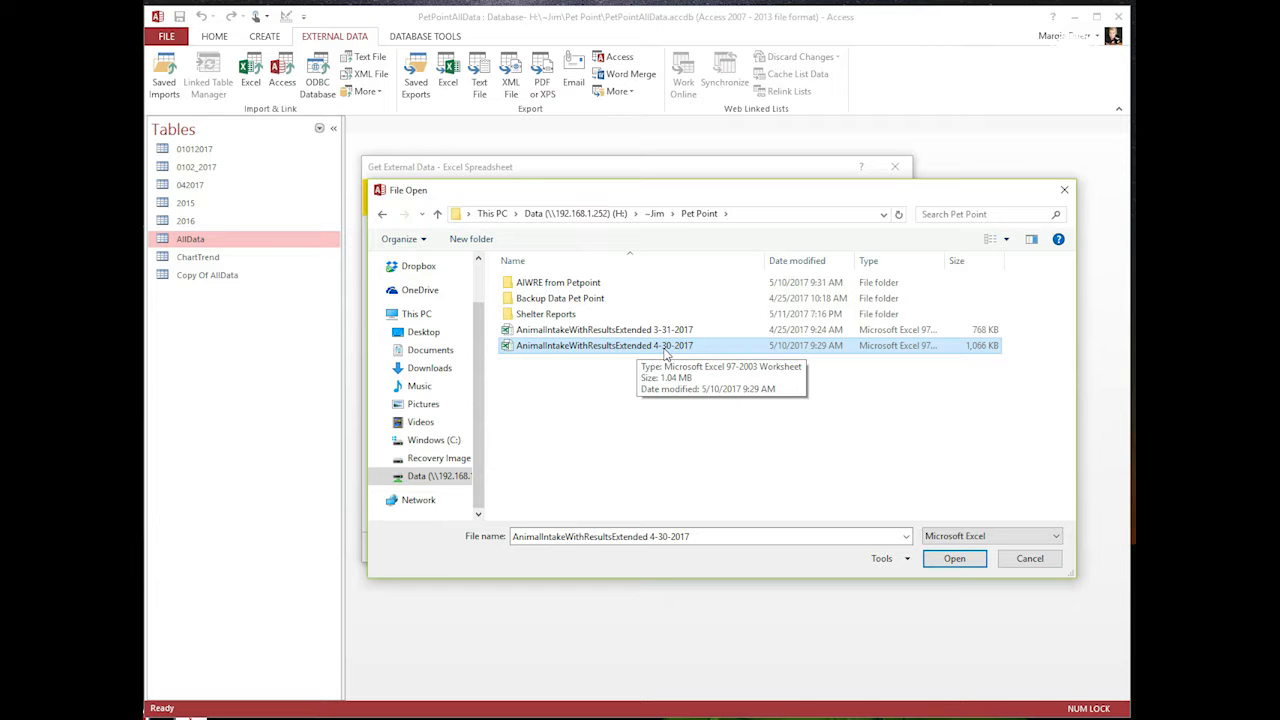
{"action": "left_click", "coordinate": [950, 563]}
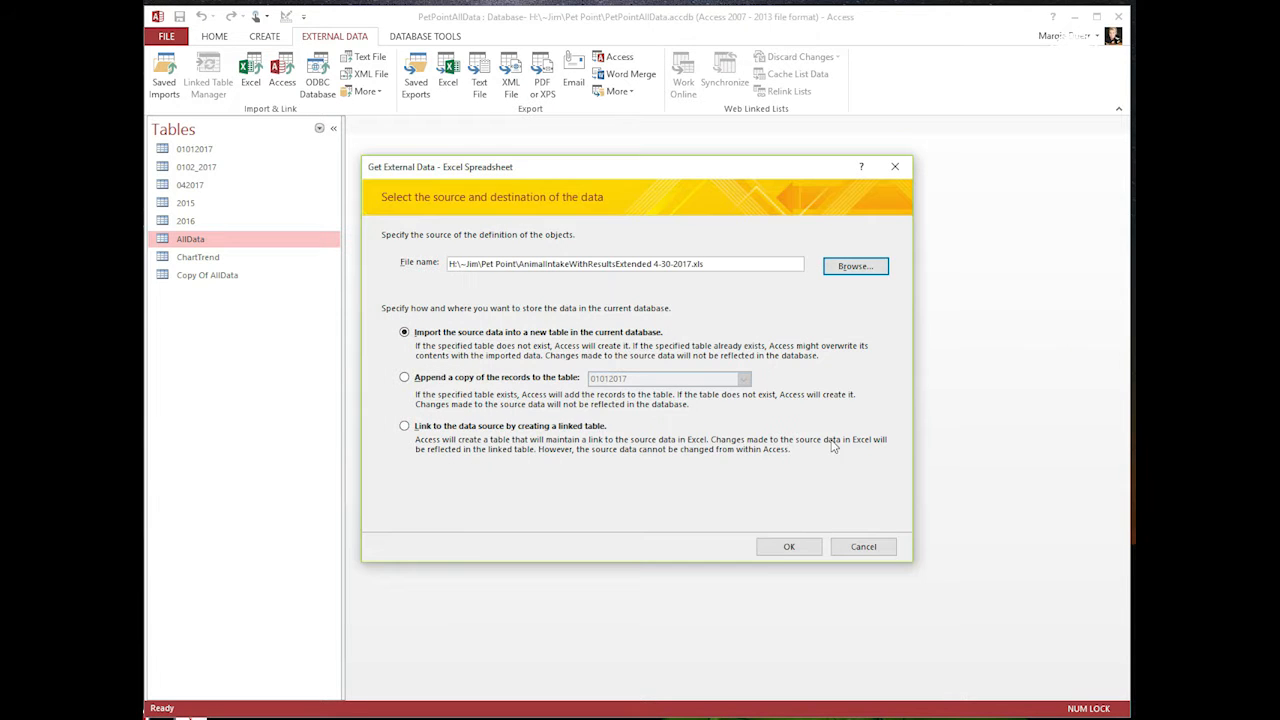
{"action": "left_click", "coordinate": [791, 549]}
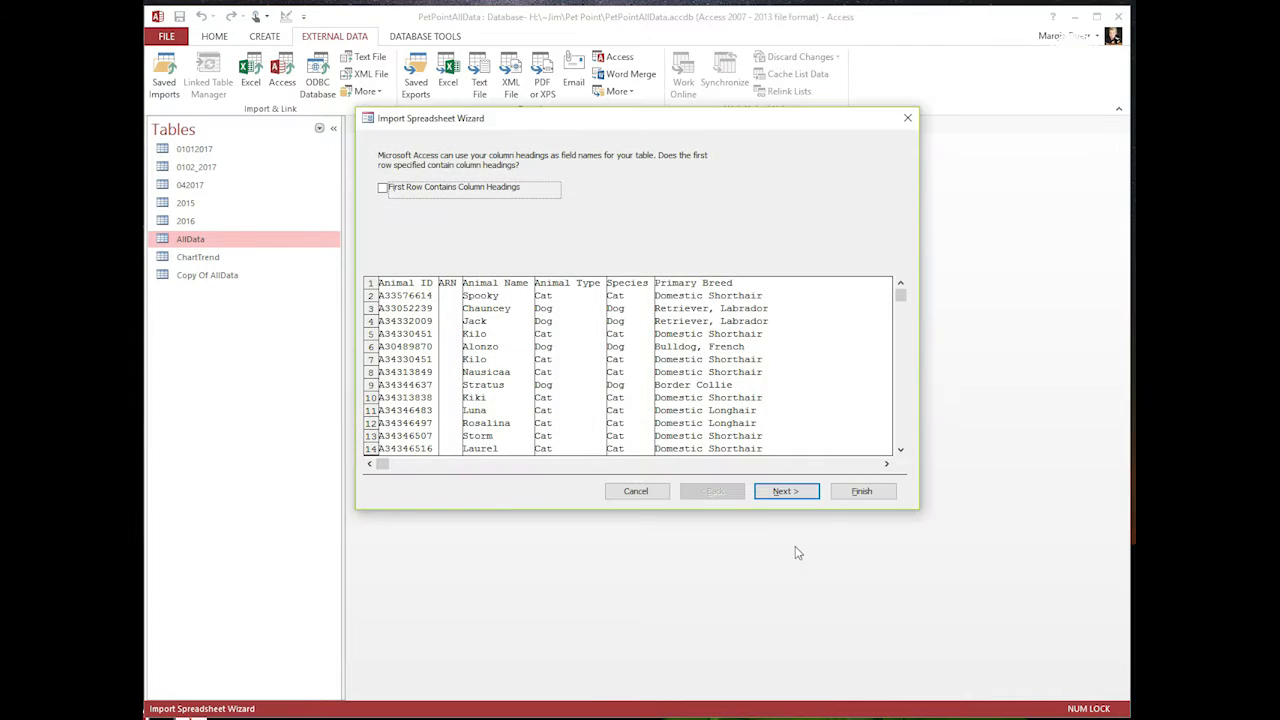
Configure the spreadsheet import to use the first row as column headings and to have no primary key
{"action": "left_click", "coordinate": [385, 190]}
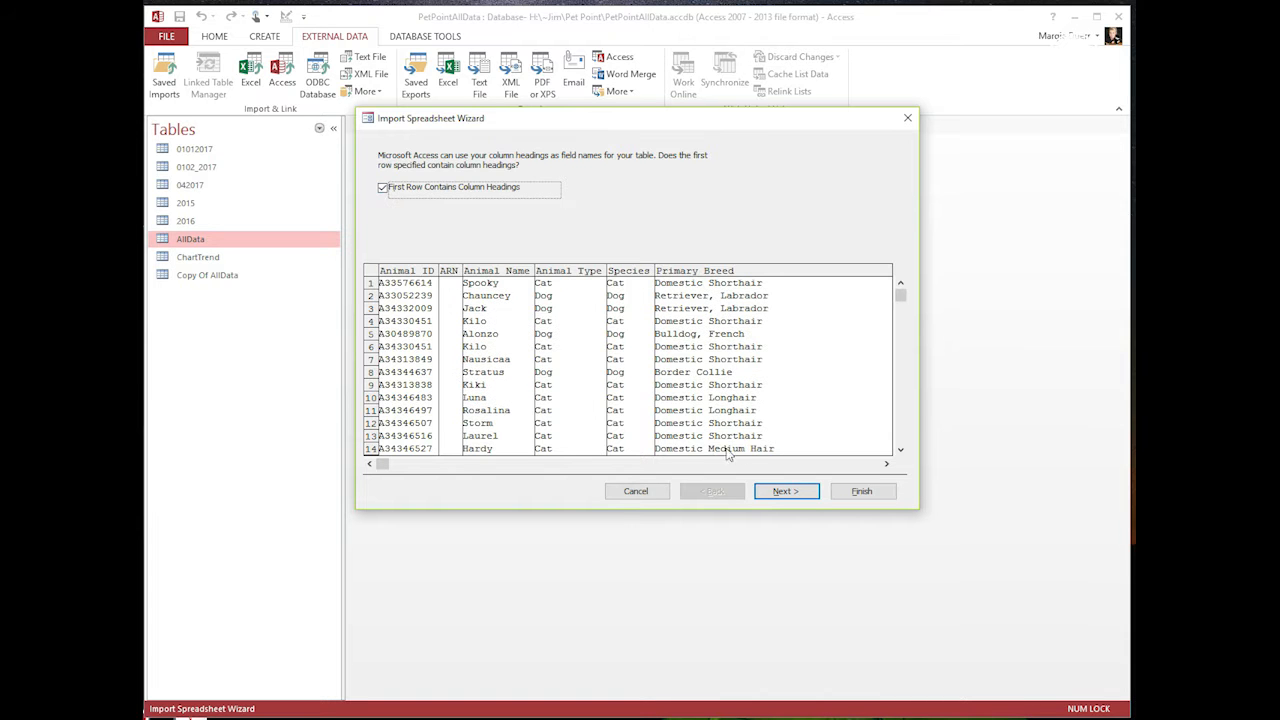
{"action": "left_click", "coordinate": [800, 493]}
{"action": "left_click", "coordinate": [802, 495]}
{"action": "left_click", "coordinate": [510, 225]}
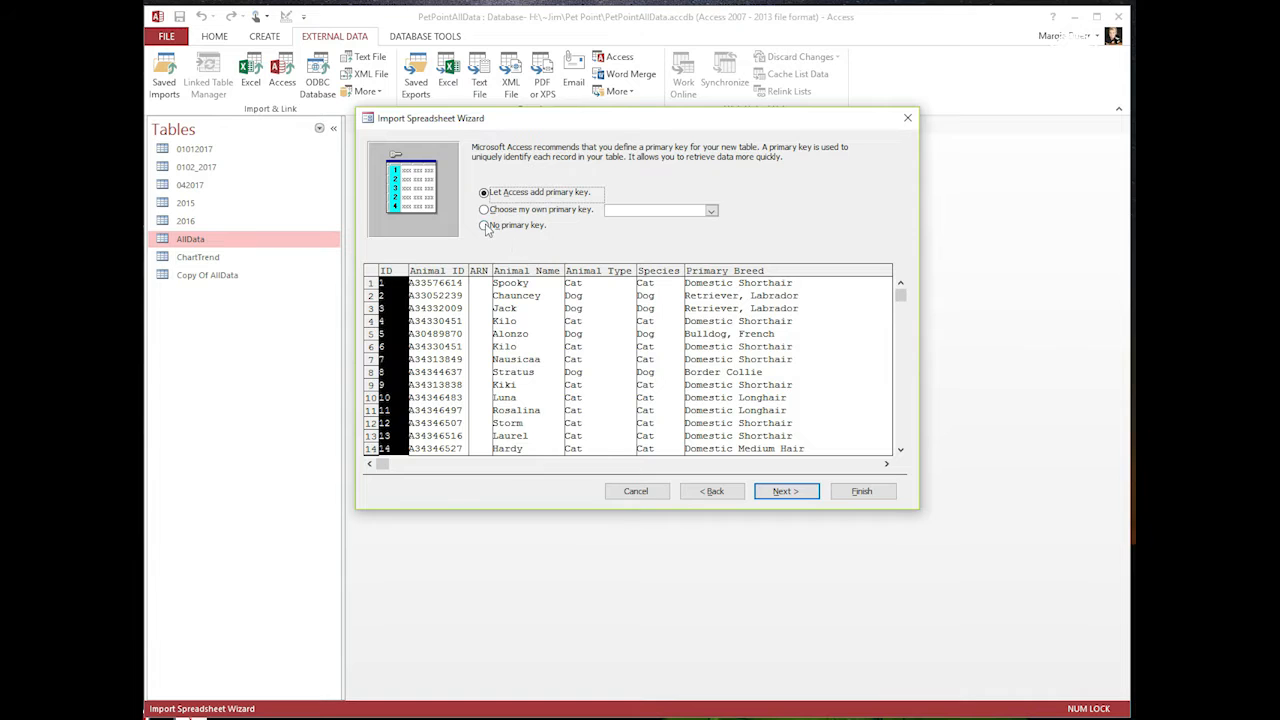
{"action": "left_click", "coordinate": [780, 491]}
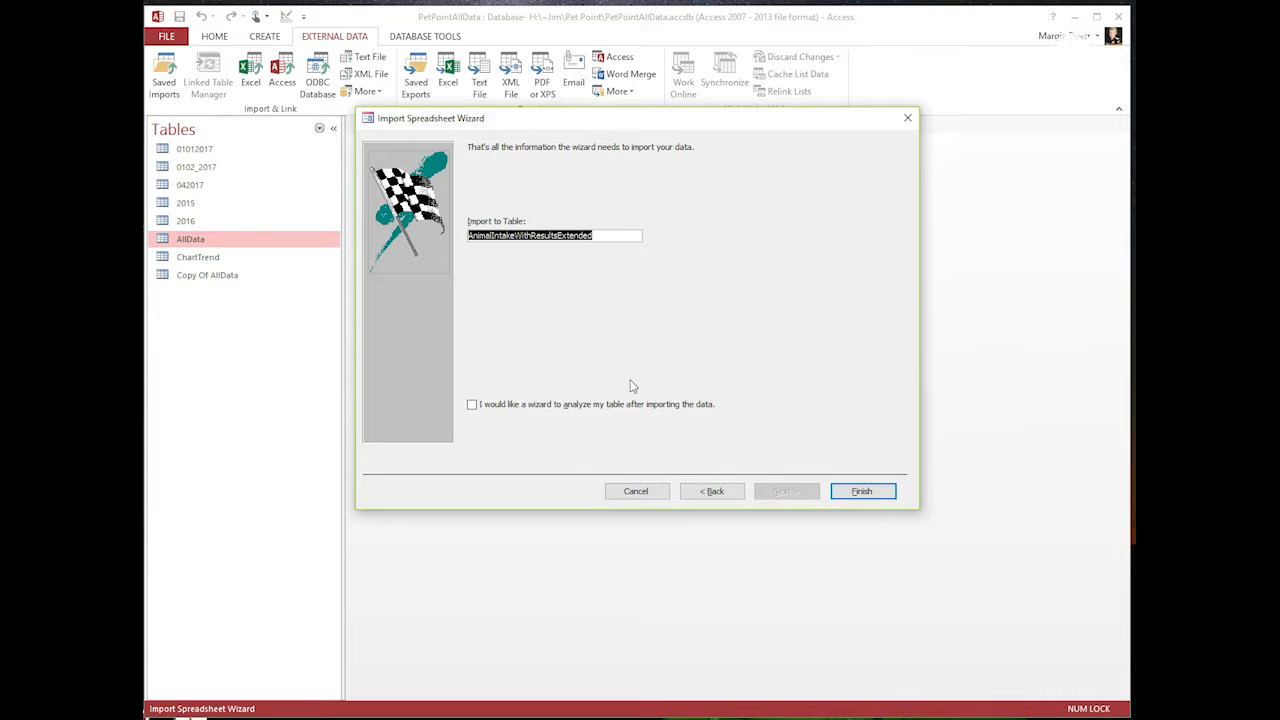
Finish the spreadsheet import into a table named 042017, overwriting the existing table of that name
{"action": "type", "text": "042017"}
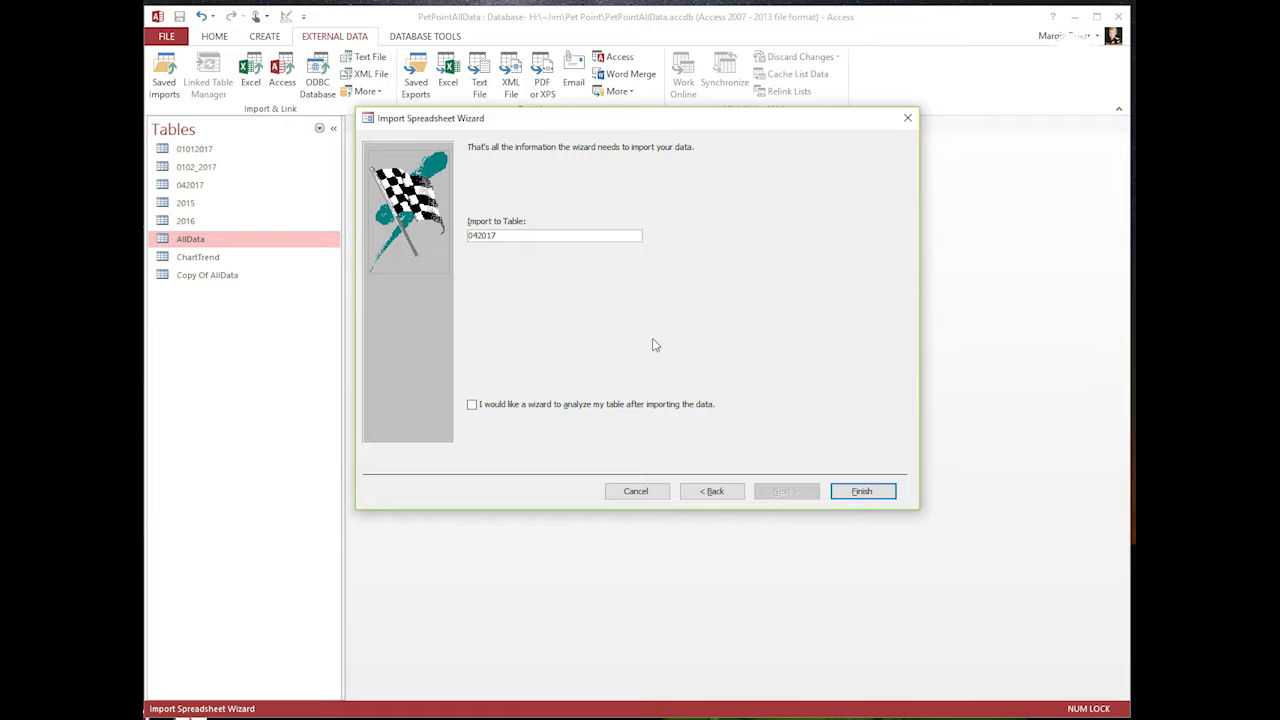
{"action": "left_click", "coordinate": [852, 500]}
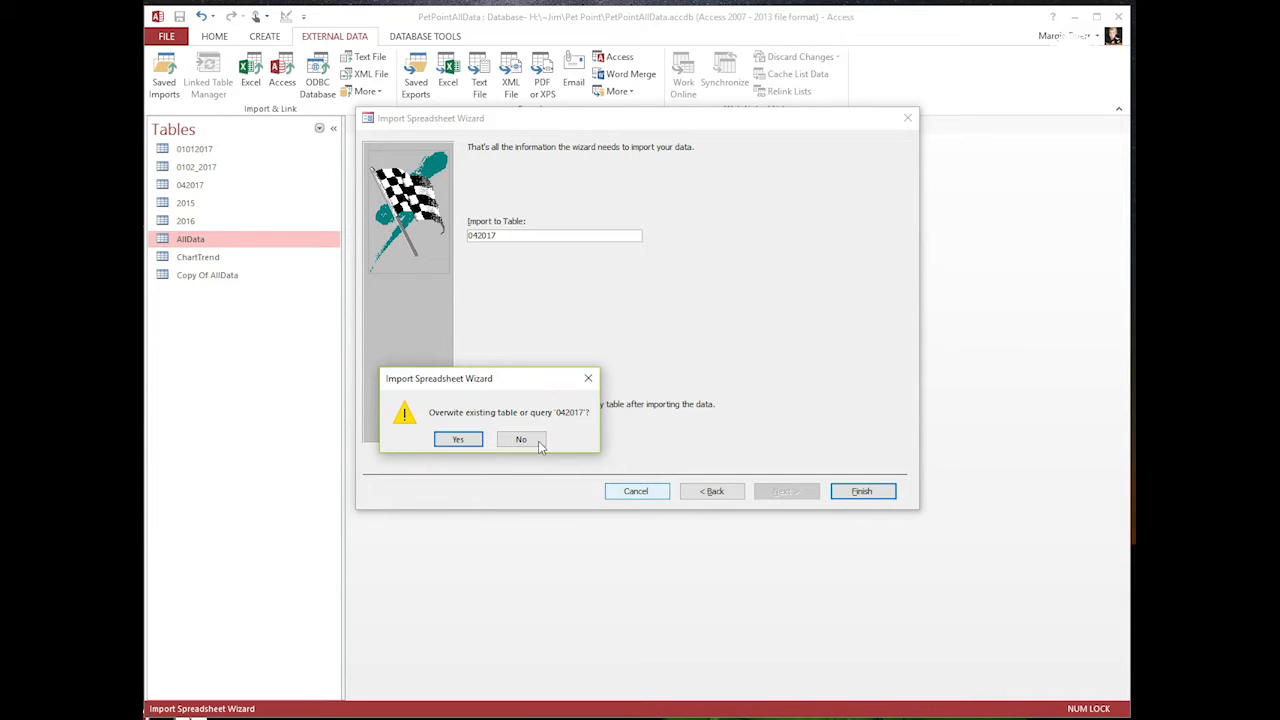
{"action": "left_click", "coordinate": [458, 439]}
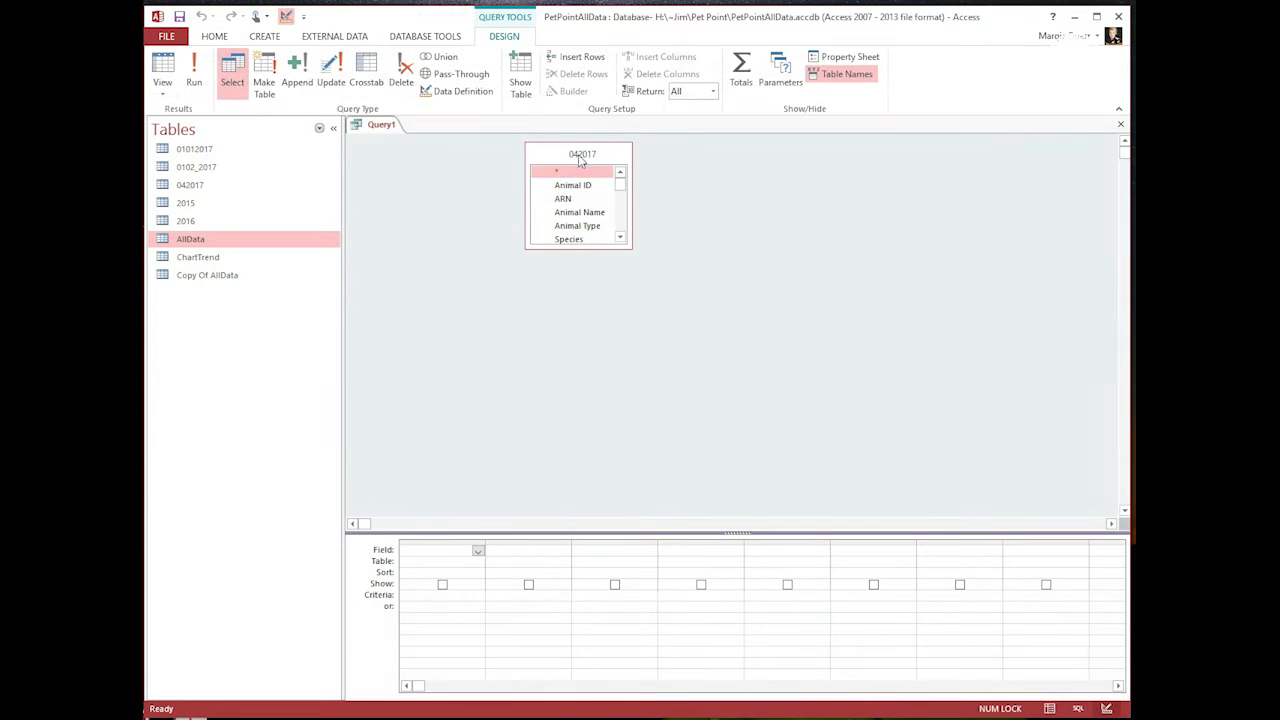
Add every field of the 042017 table to the new query's design grid
{"action": "double_click", "coordinate": [580, 156]}
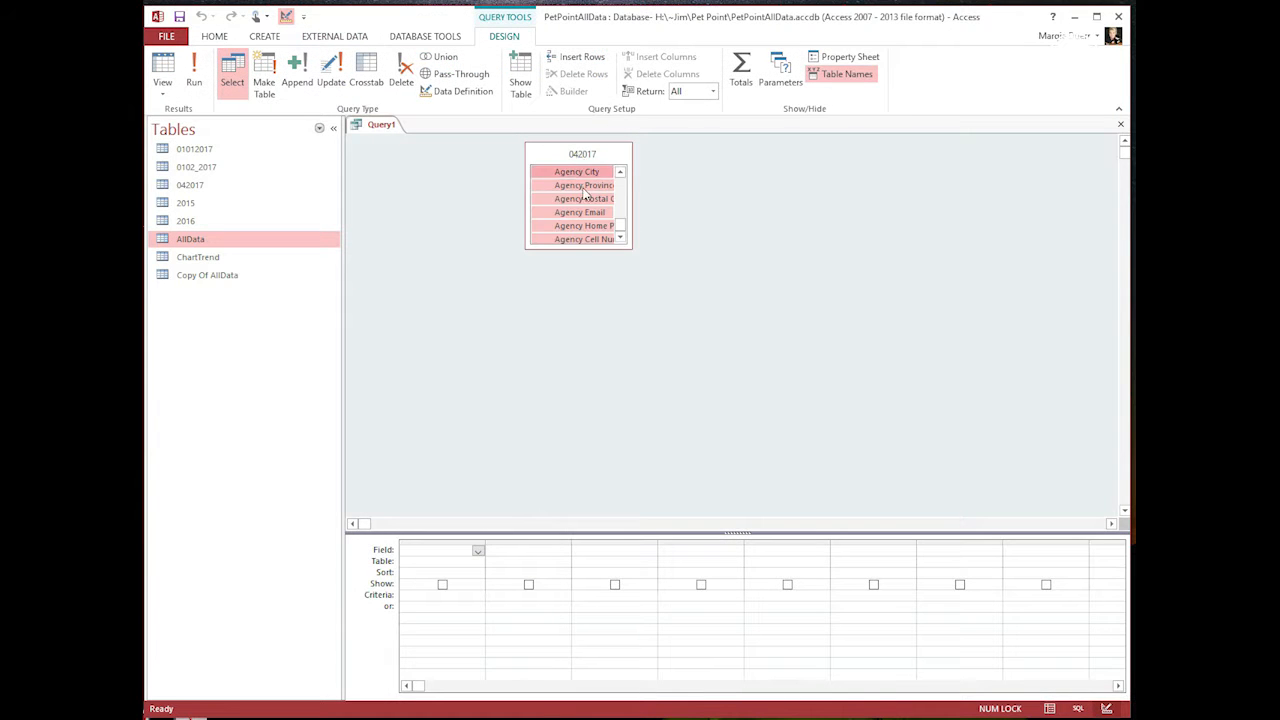
{"action": "left_click_drag", "start_coordinate": [578, 201], "coordinate": [432, 549]}
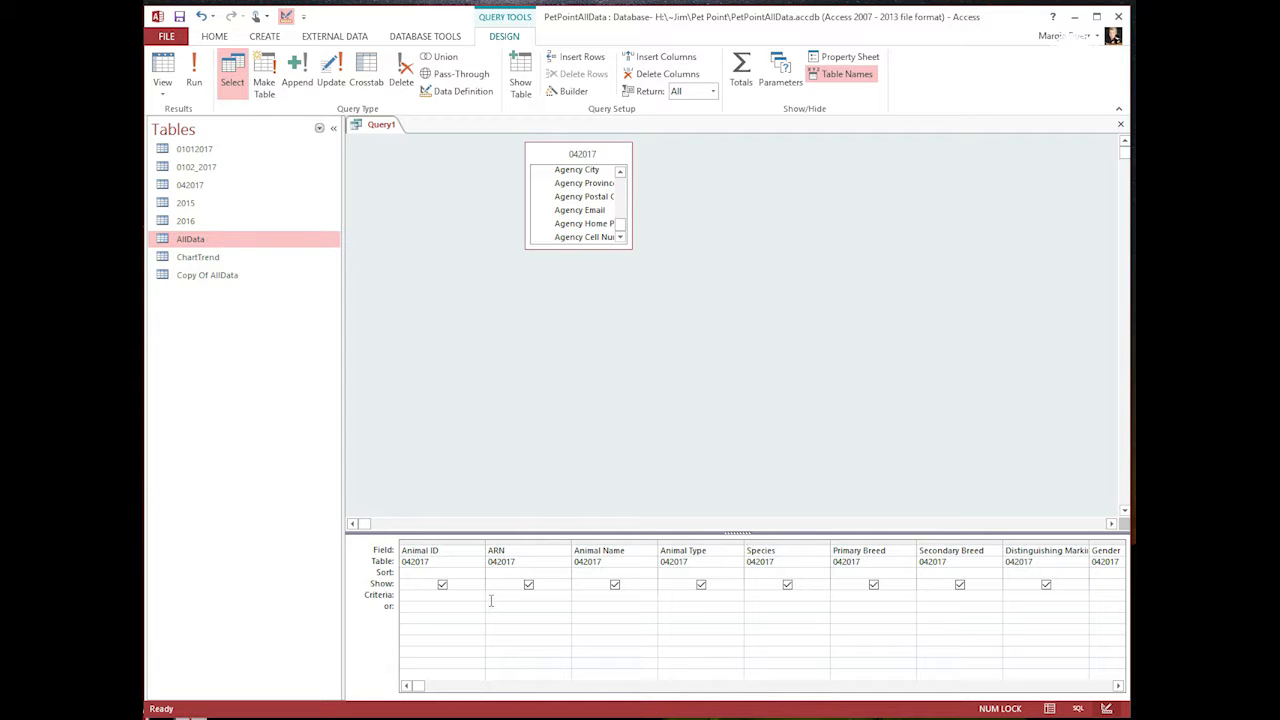
{"action": "left_click_drag", "start_coordinate": [583, 155], "coordinate": [466, 173]}
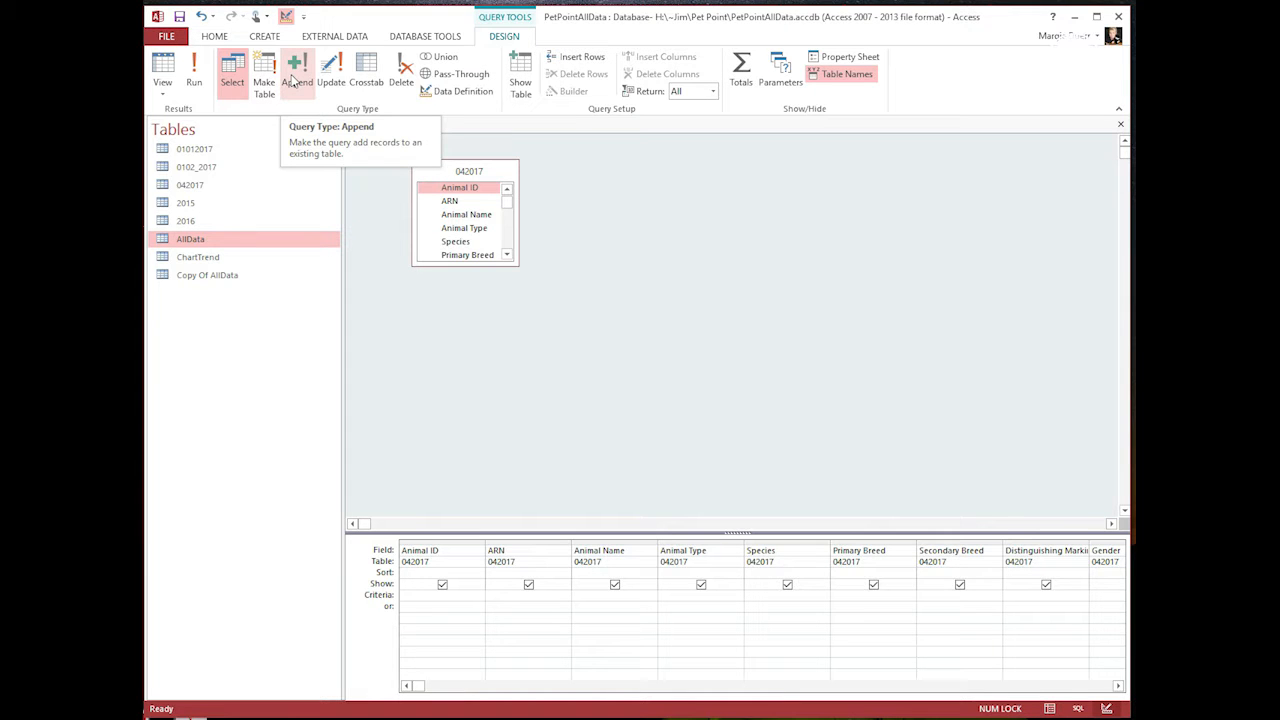
Turn the query into an append query that targets the AllData table in the current database
{"action": "left_click", "coordinate": [293, 80]}
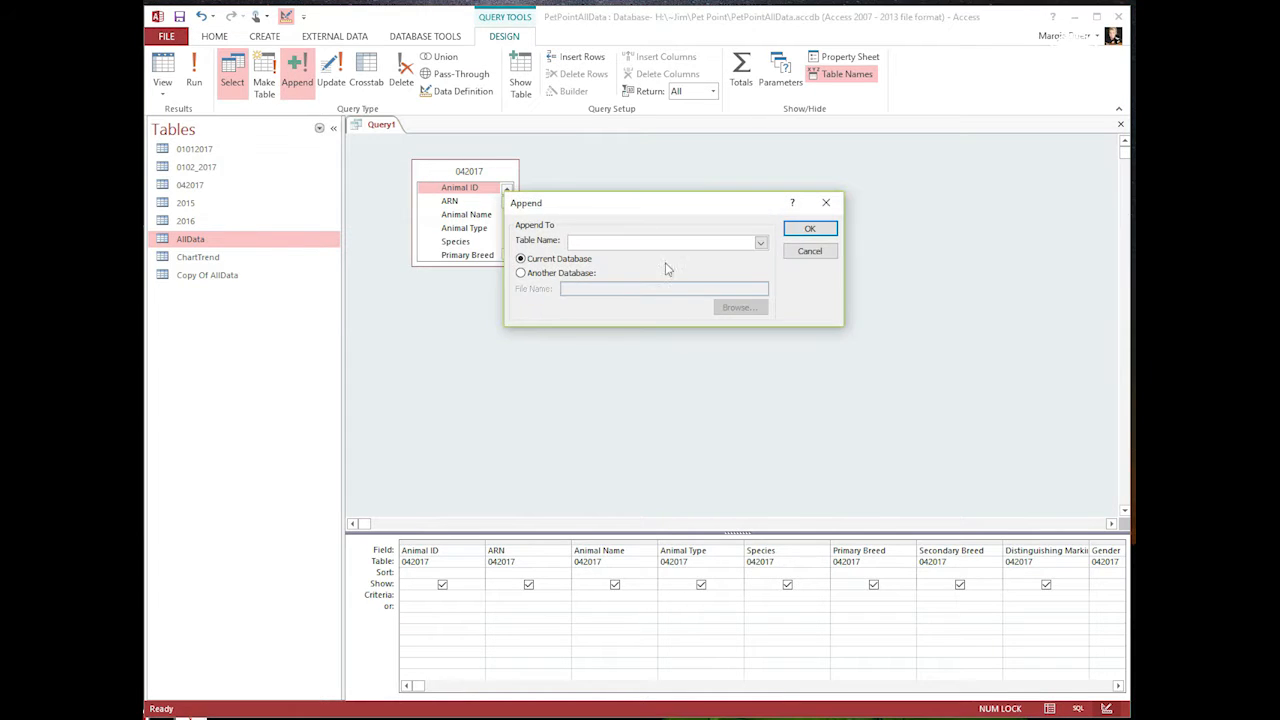
{"action": "left_click", "coordinate": [761, 243]}
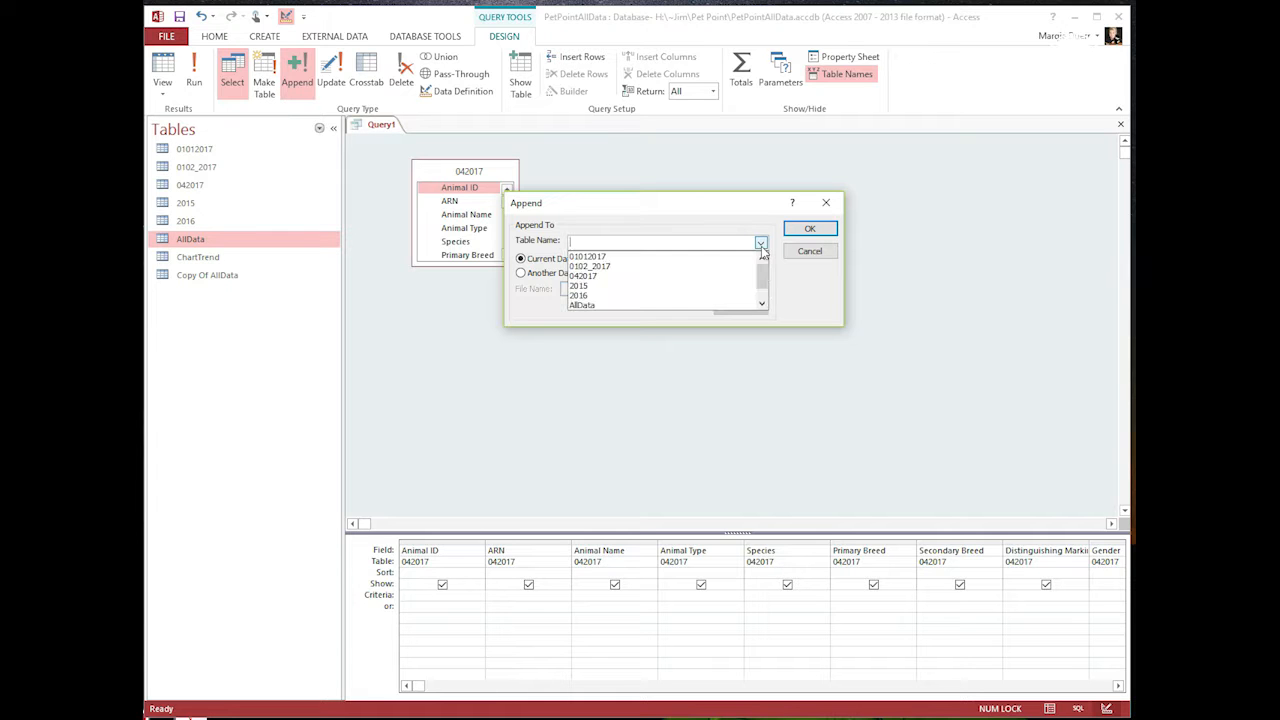
{"action": "left_click", "coordinate": [598, 306]}
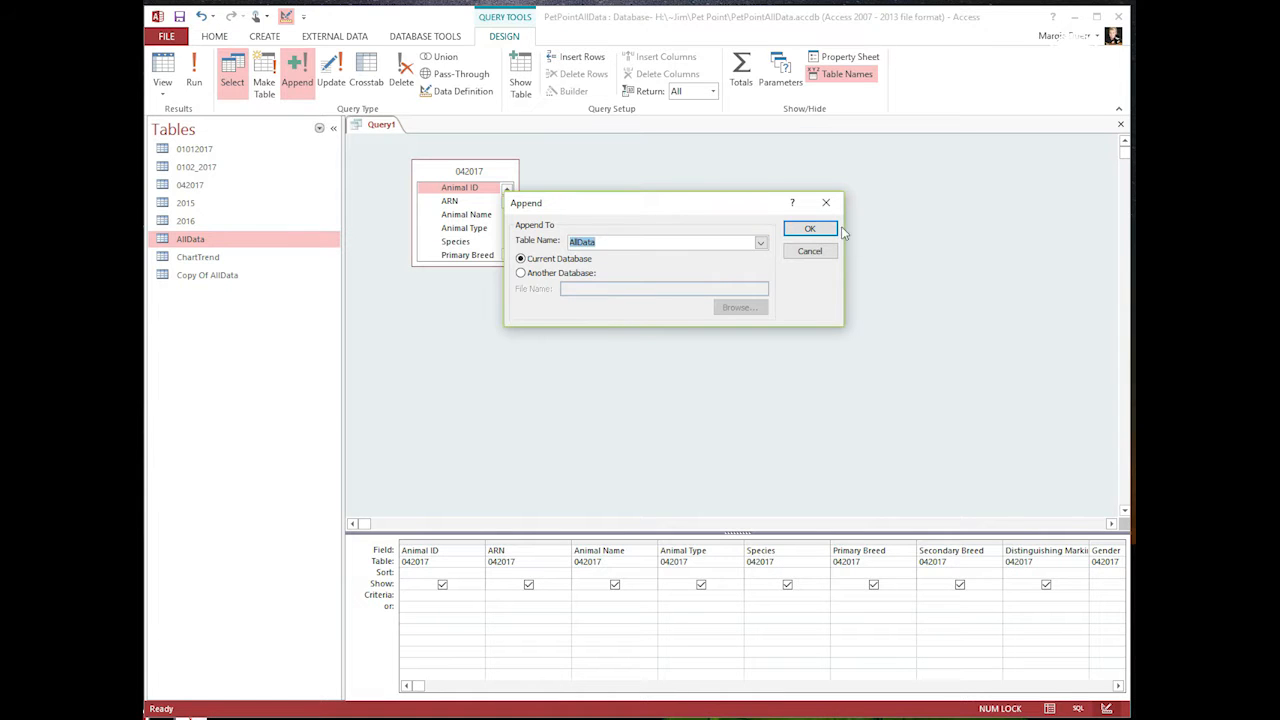
{"action": "left_click", "coordinate": [810, 229]}
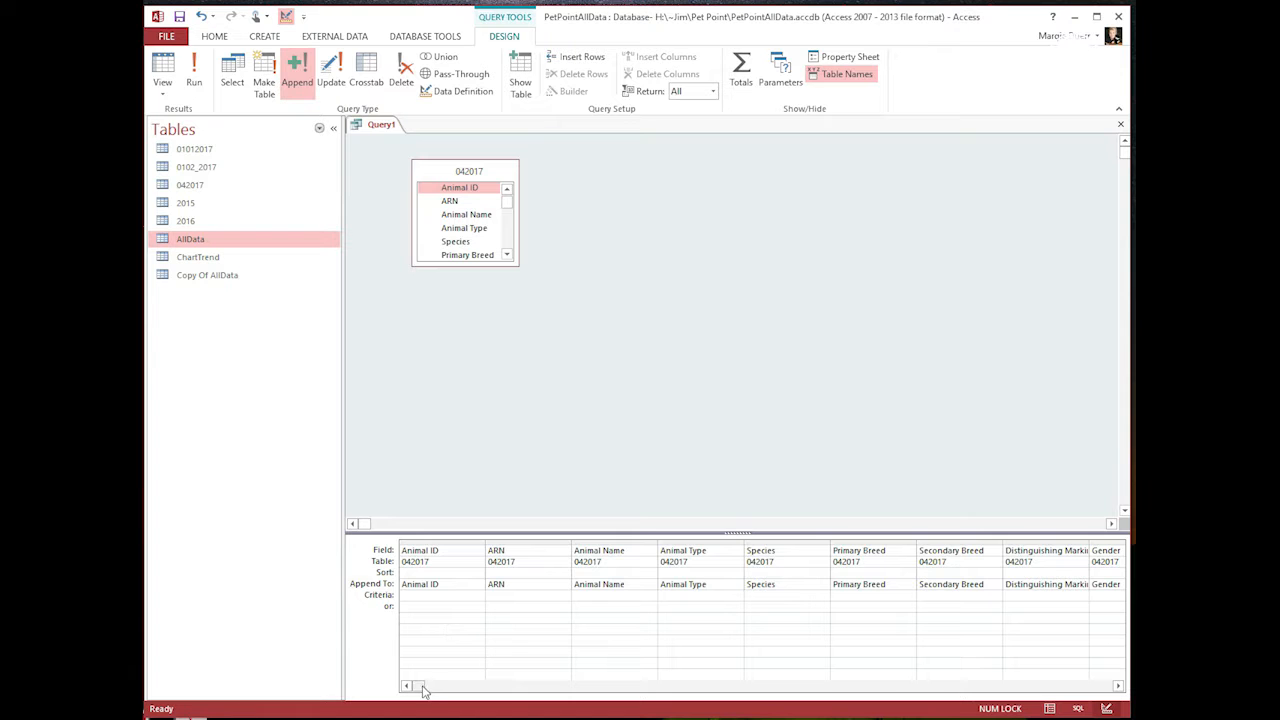
Remove the query columns without an append target, from Outcome Agency Name through the last agency field
{"action": "left_click_drag", "start_coordinate": [422, 687], "coordinate": [991, 698]}
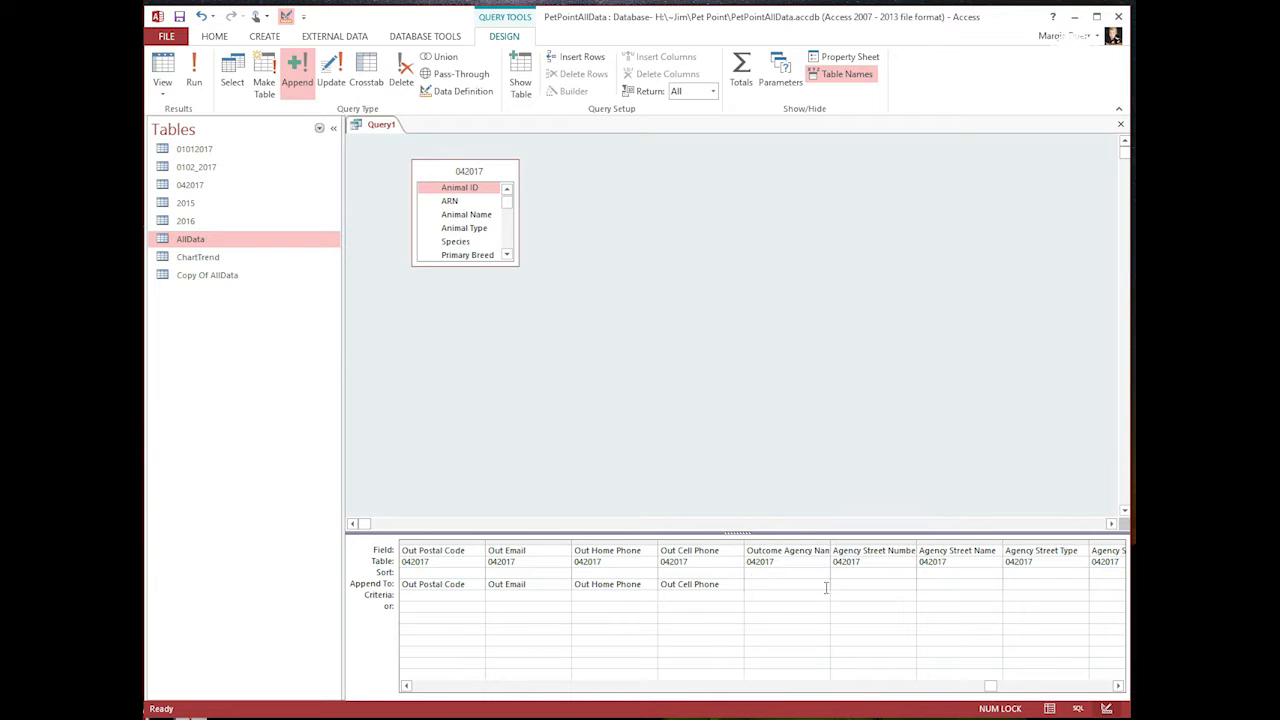
{"action": "left_click_drag", "start_coordinate": [774, 542], "coordinate": [790, 564]}
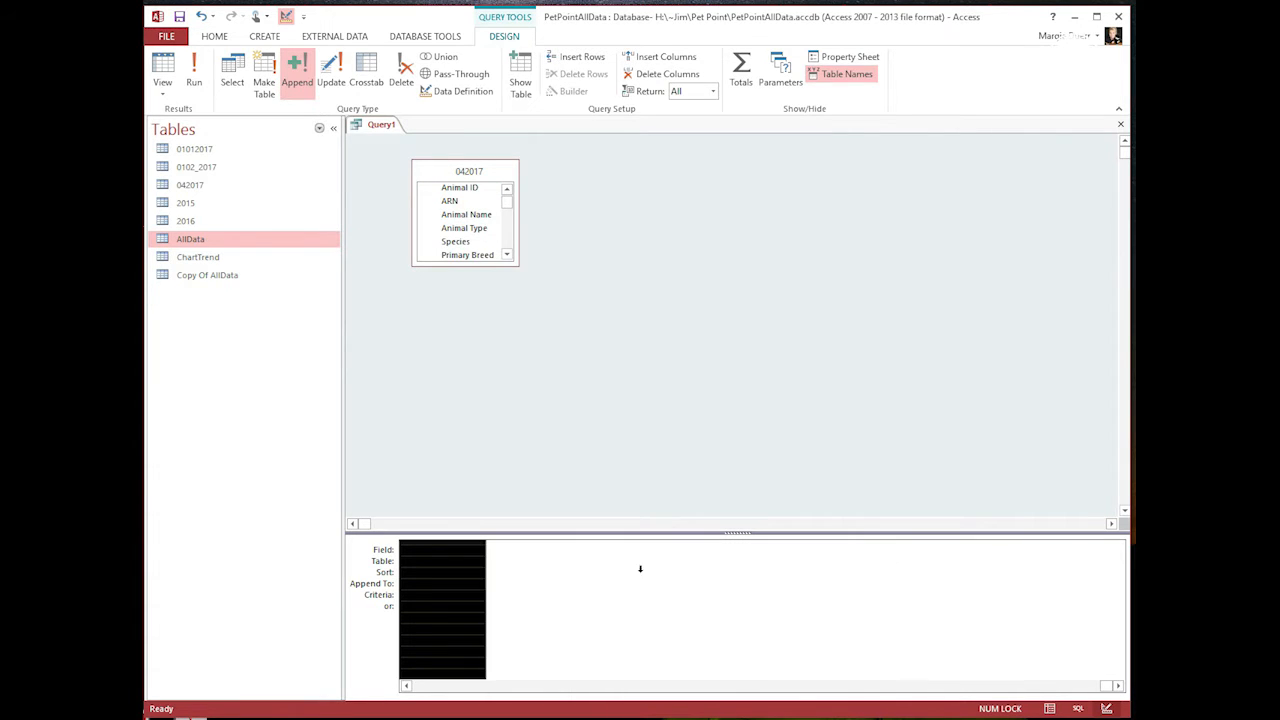
{"action": "key", "text": "Delete"}
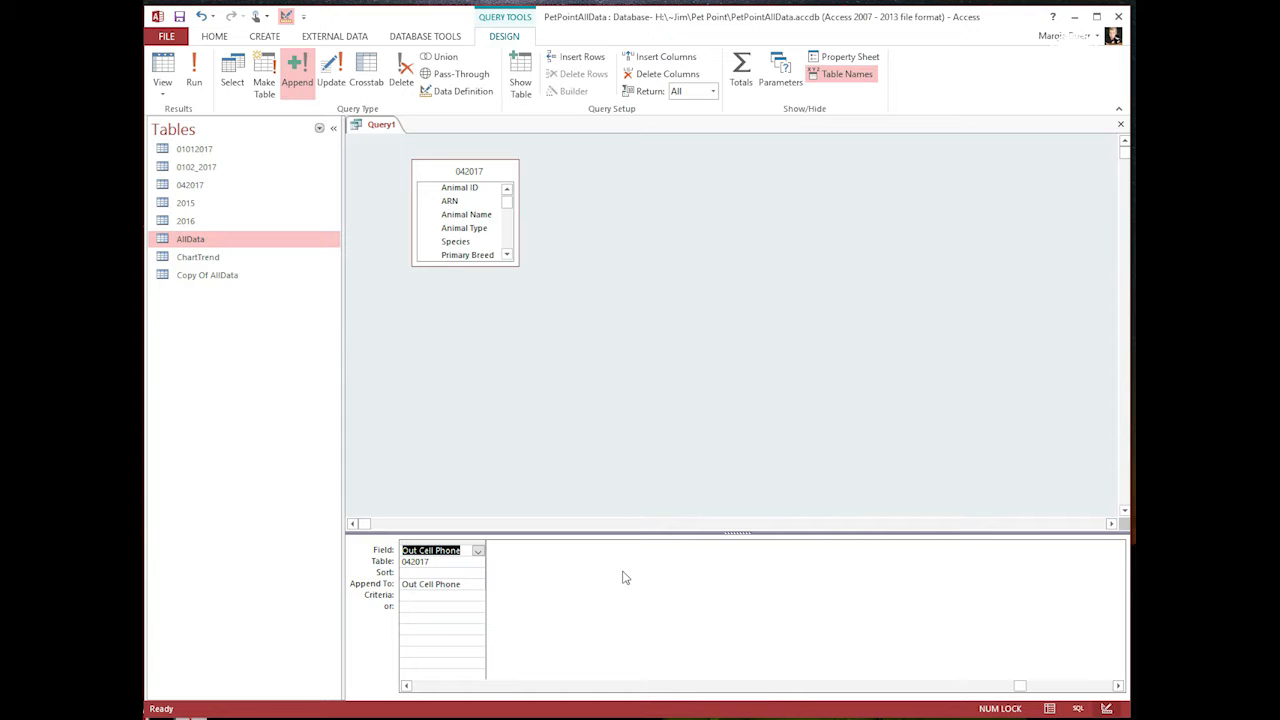
{"action": "left_click_drag", "start_coordinate": [1010, 686], "coordinate": [376, 692]}
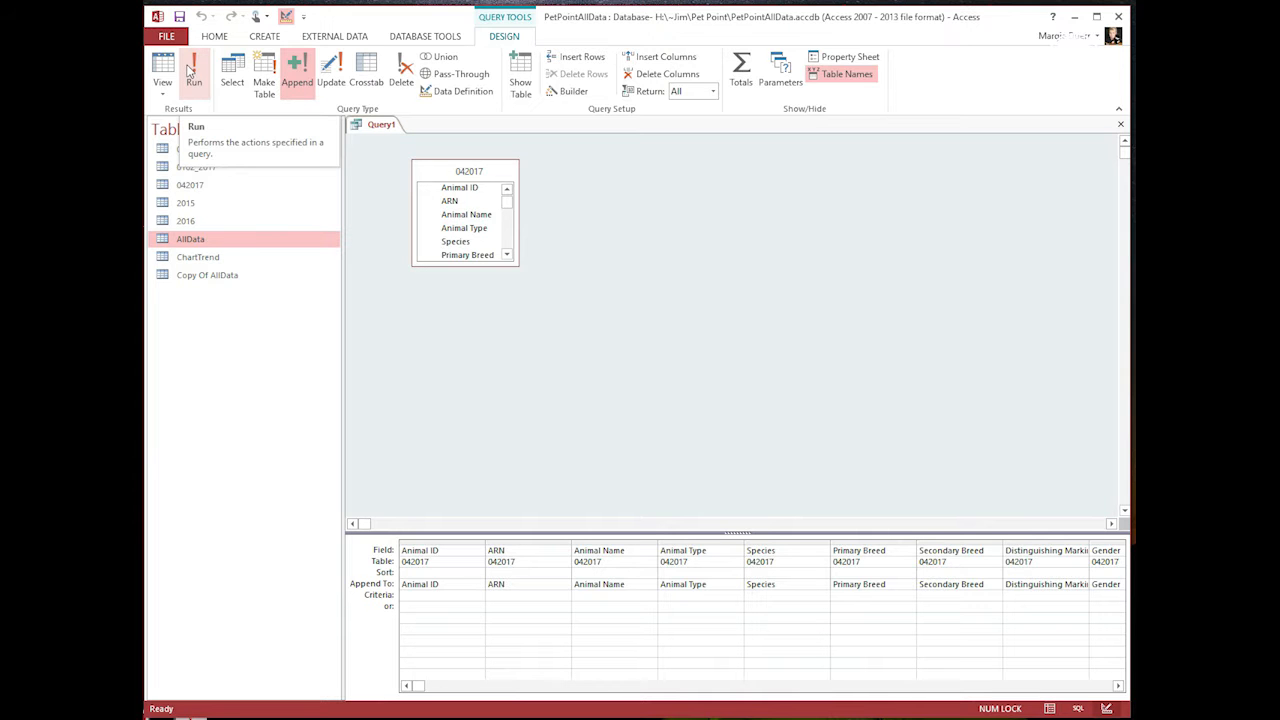
Run the append query to add the 042017 rows to AllData, and close the query without saving it
{"action": "left_click", "coordinate": [188, 69]}
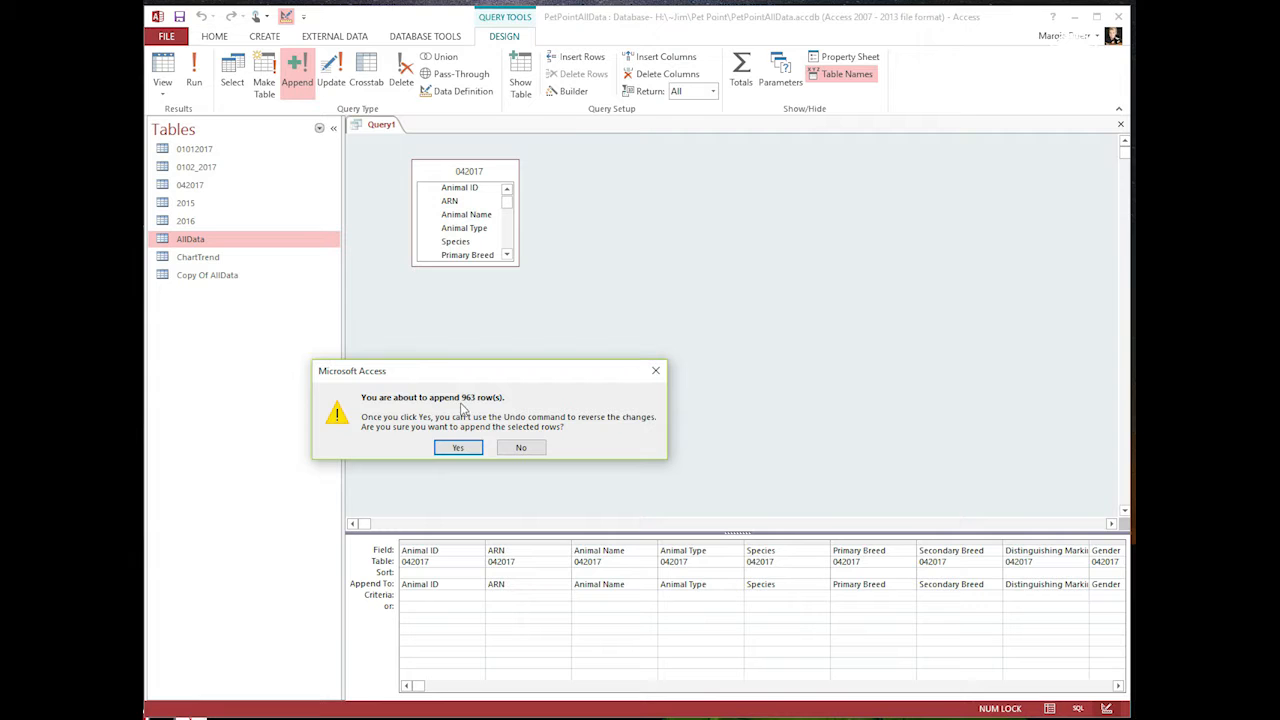
{"action": "left_click", "coordinate": [466, 452]}
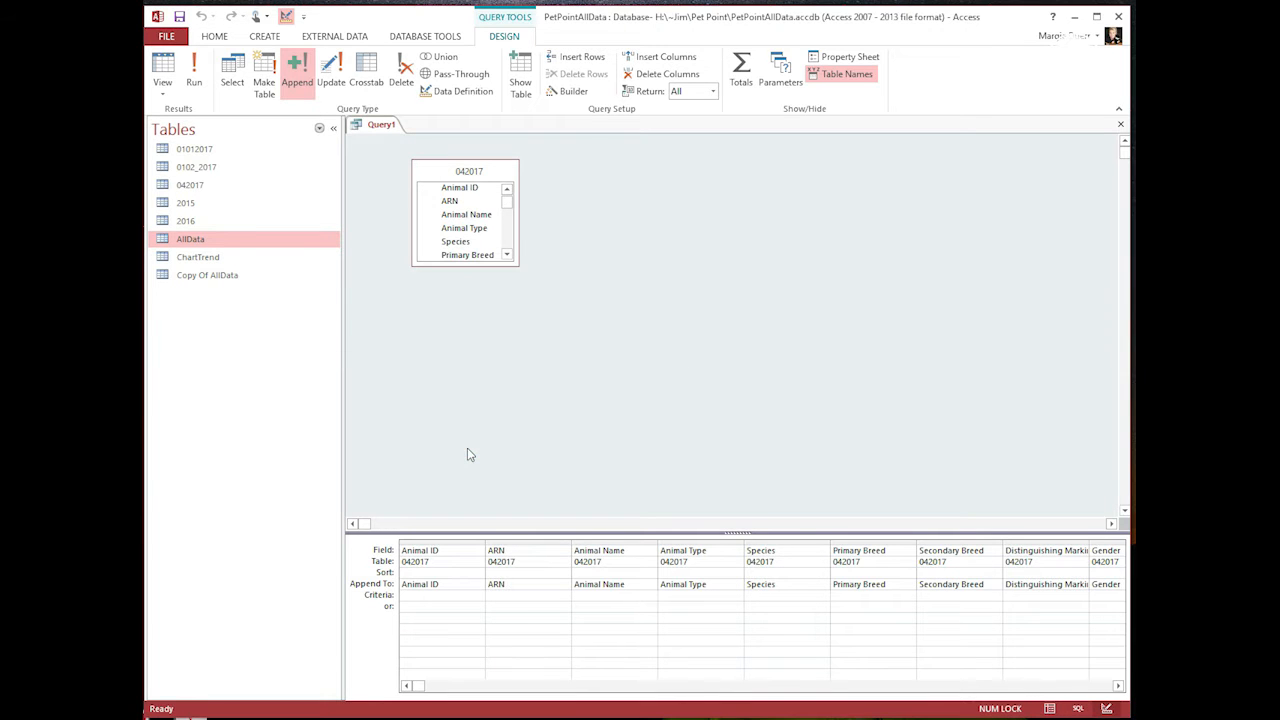
{"action": "left_click", "coordinate": [1122, 128]}
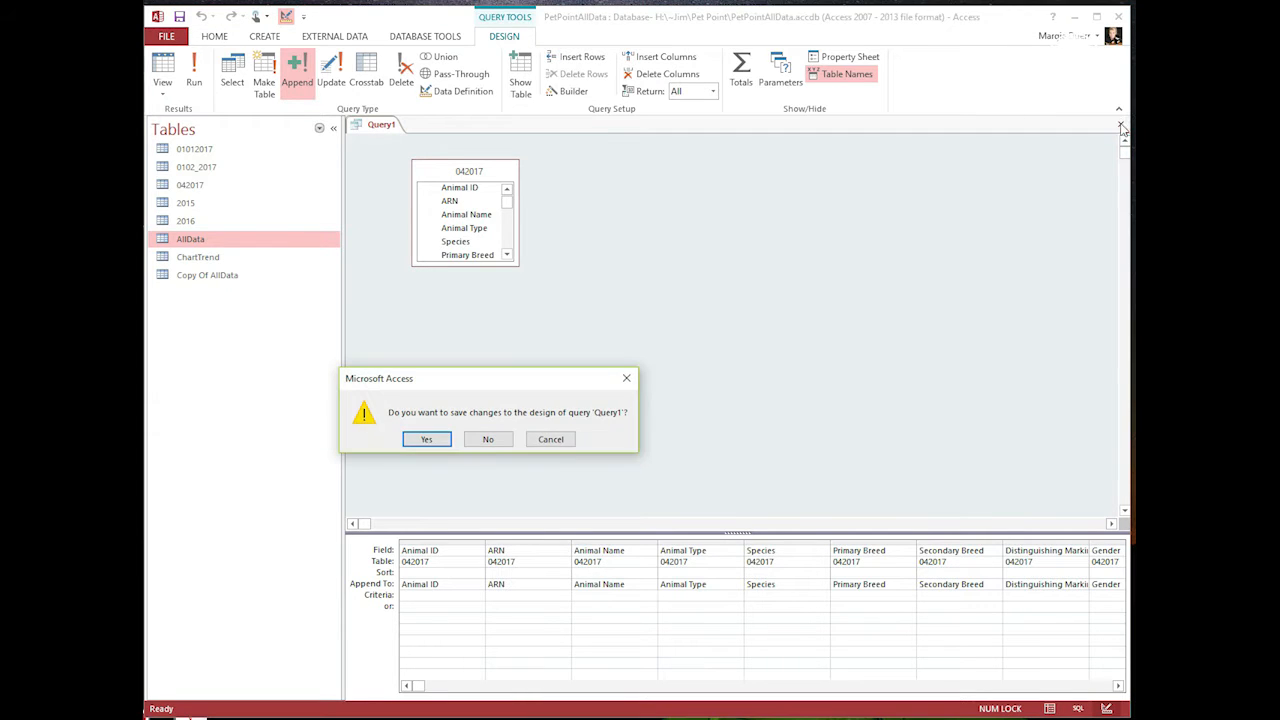
{"action": "left_click", "coordinate": [486, 444]}
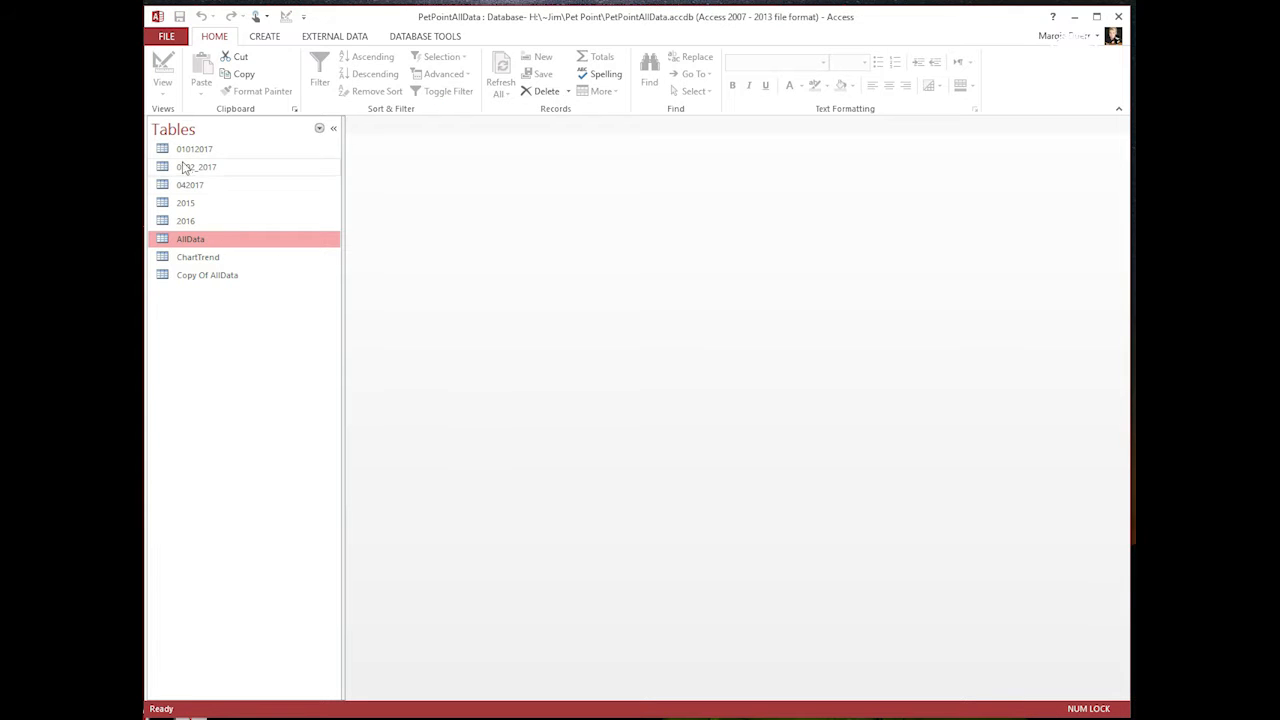
Open the AllData table and delete the two blank records at its beginning
{"action": "double_click", "coordinate": [189, 240]}
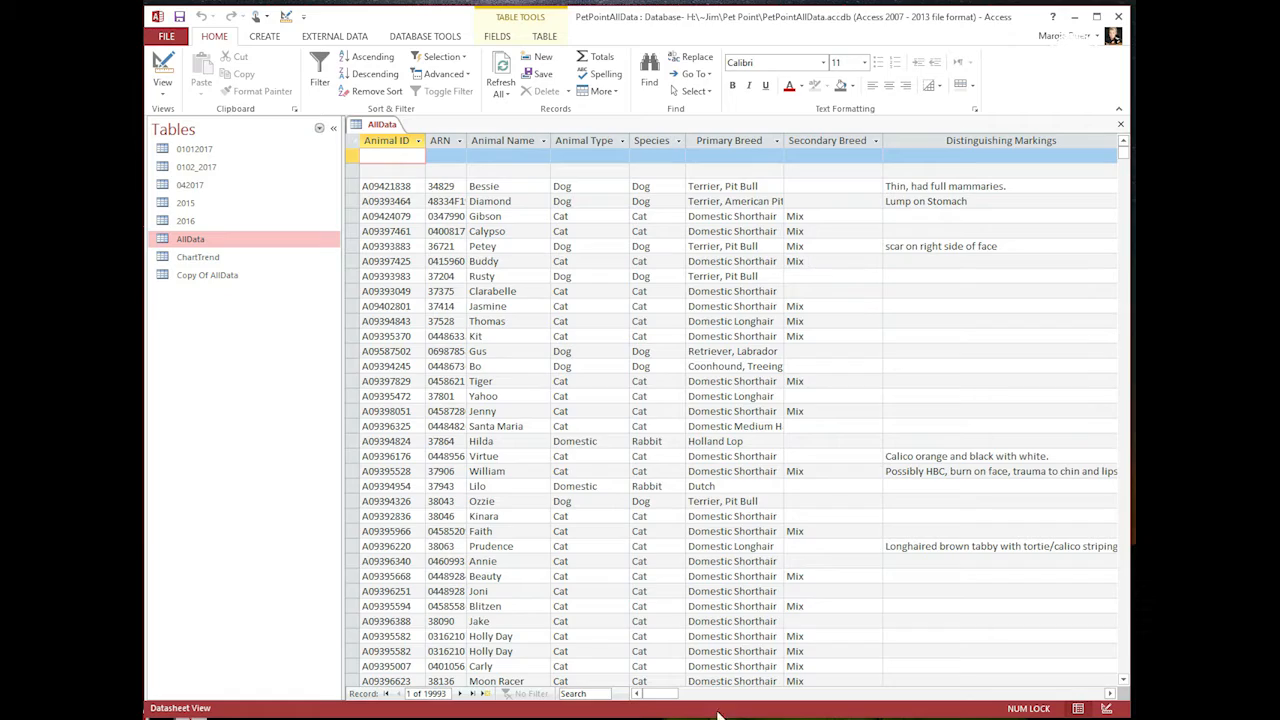
{"action": "mouse_move", "coordinate": [668, 694]}
{"action": "left_mouse_down"}
{"action": "mouse_move", "coordinate": [785, 711]}
{"action": "mouse_move", "coordinate": [1082, 711]}
{"action": "mouse_move", "coordinate": [661, 700]}
{"action": "left_mouse_up"}
{"action": "left_click_drag", "start_coordinate": [354, 156], "coordinate": [354, 169]}
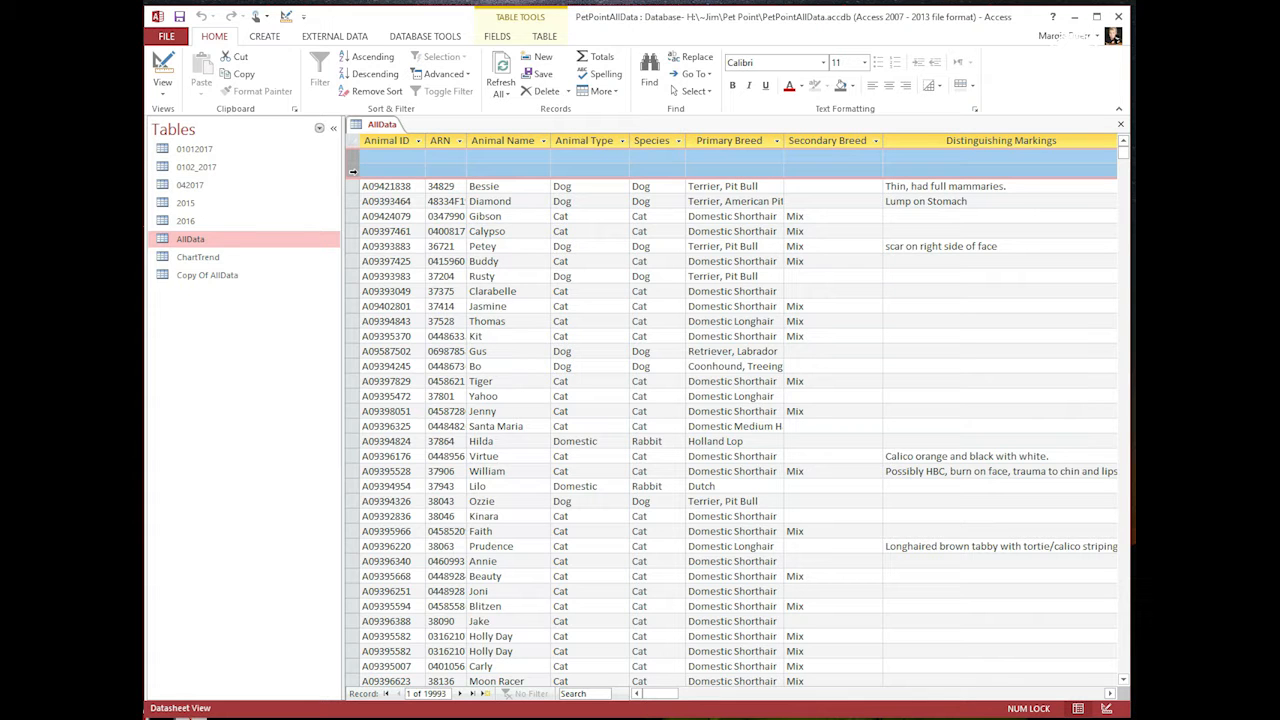
{"action": "key", "text": "Delete"}
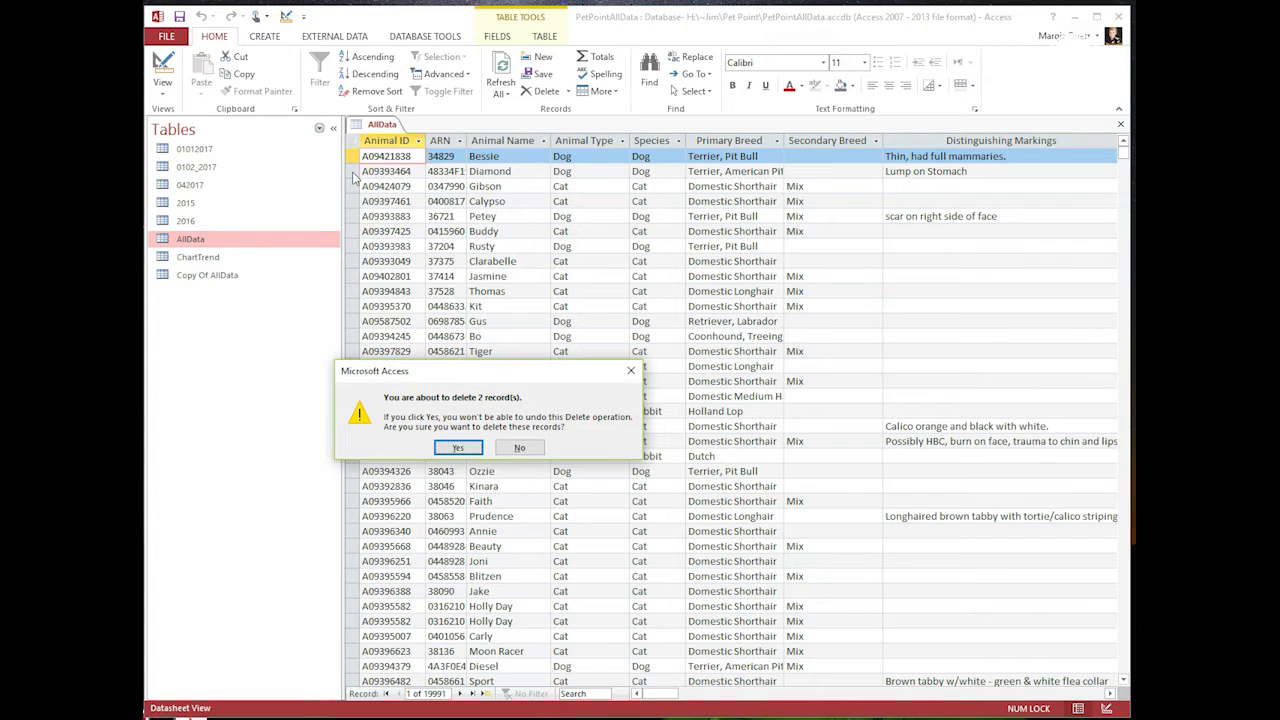
{"action": "left_click", "coordinate": [460, 448]}
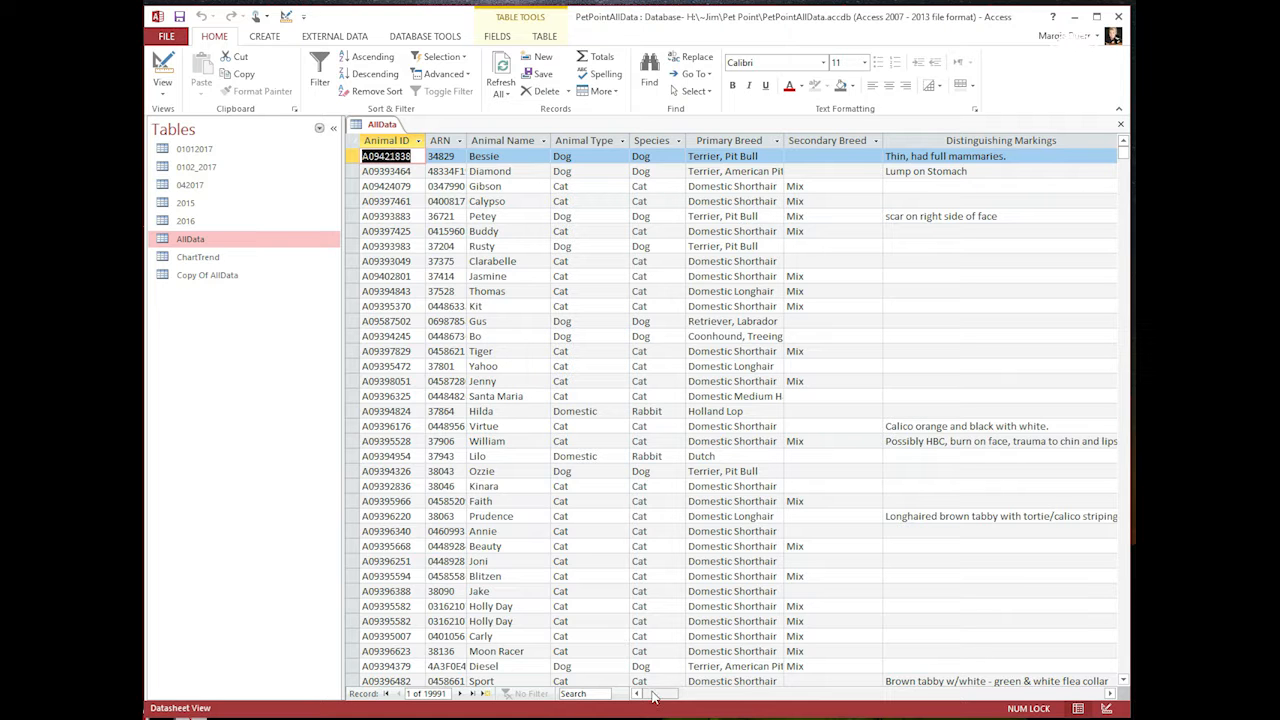
Filter AllData's Intake Date to This Year and review the appended records
{"action": "left_click_drag", "start_coordinate": [657, 699], "coordinate": [754, 701]}
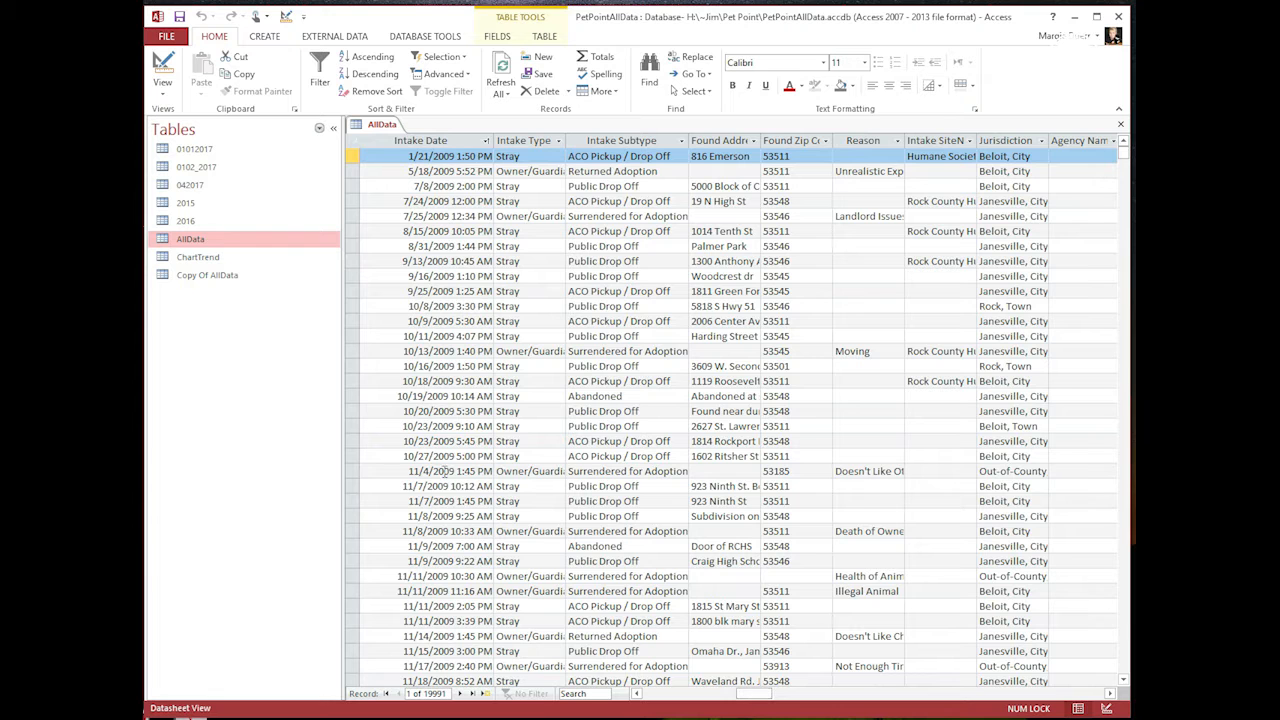
{"action": "left_click", "coordinate": [486, 141]}
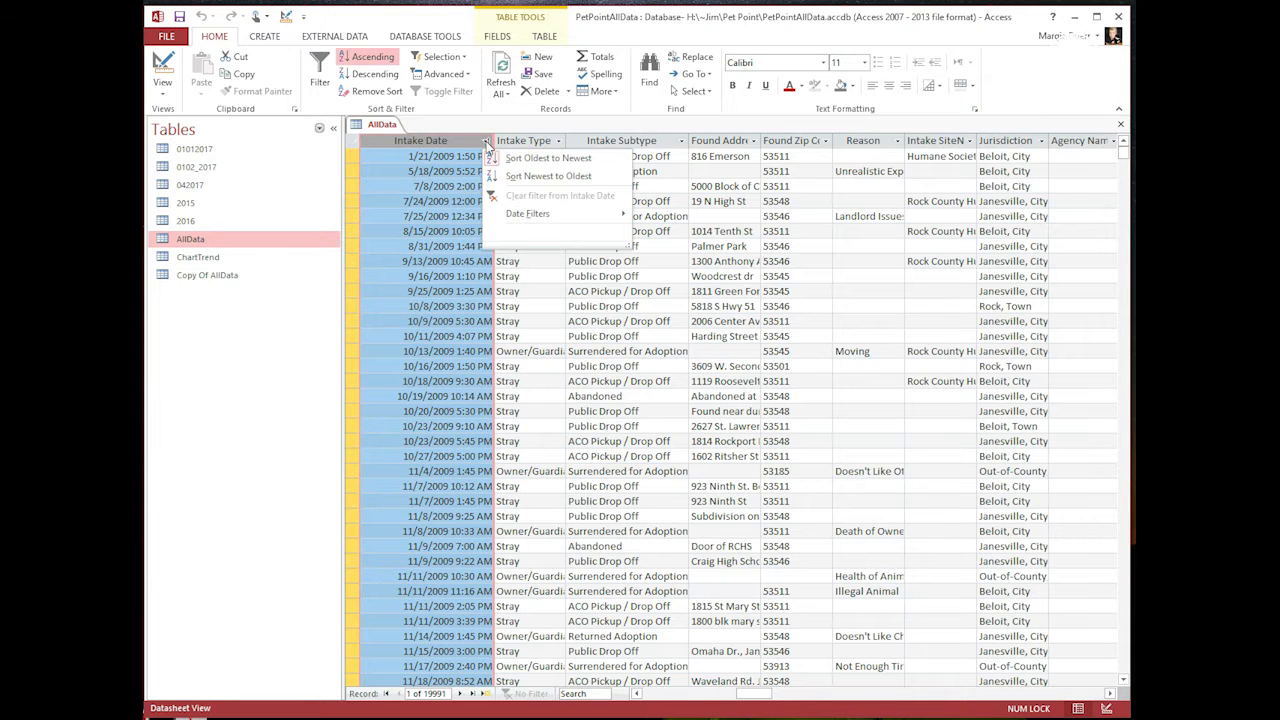
{"action": "mouse_move", "coordinate": [505, 220]}
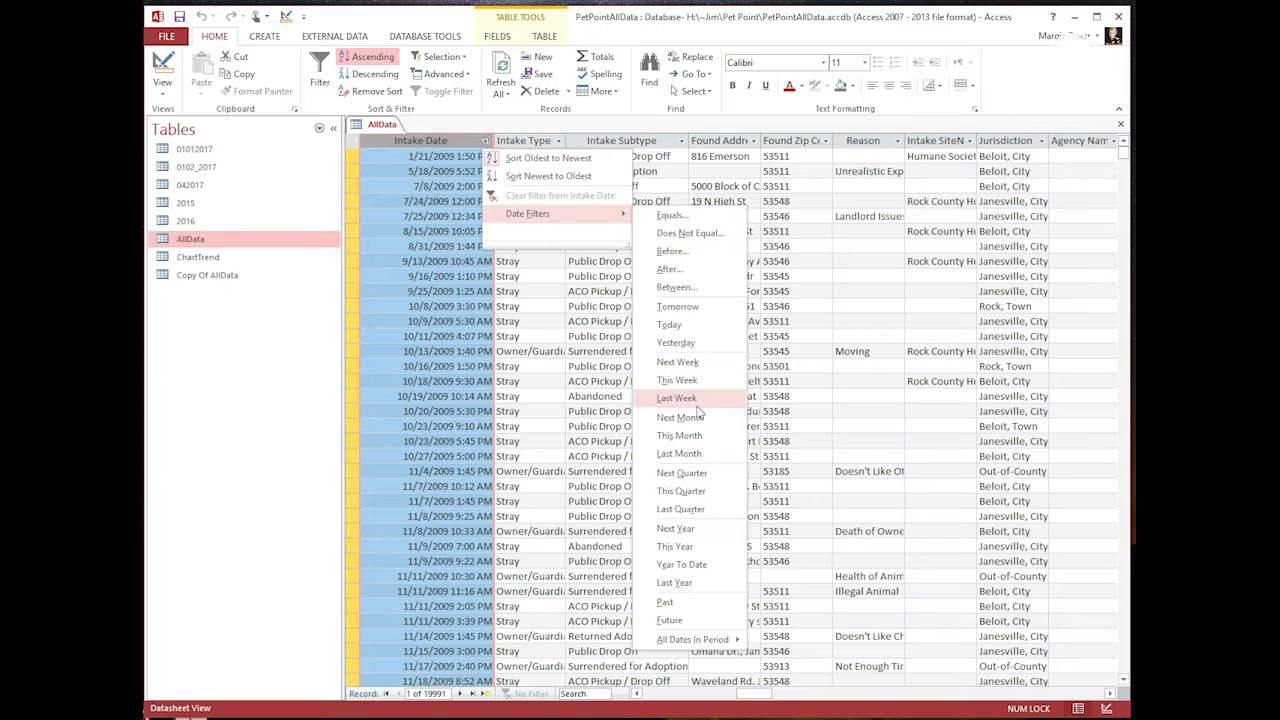
{"action": "left_click", "coordinate": [688, 546]}
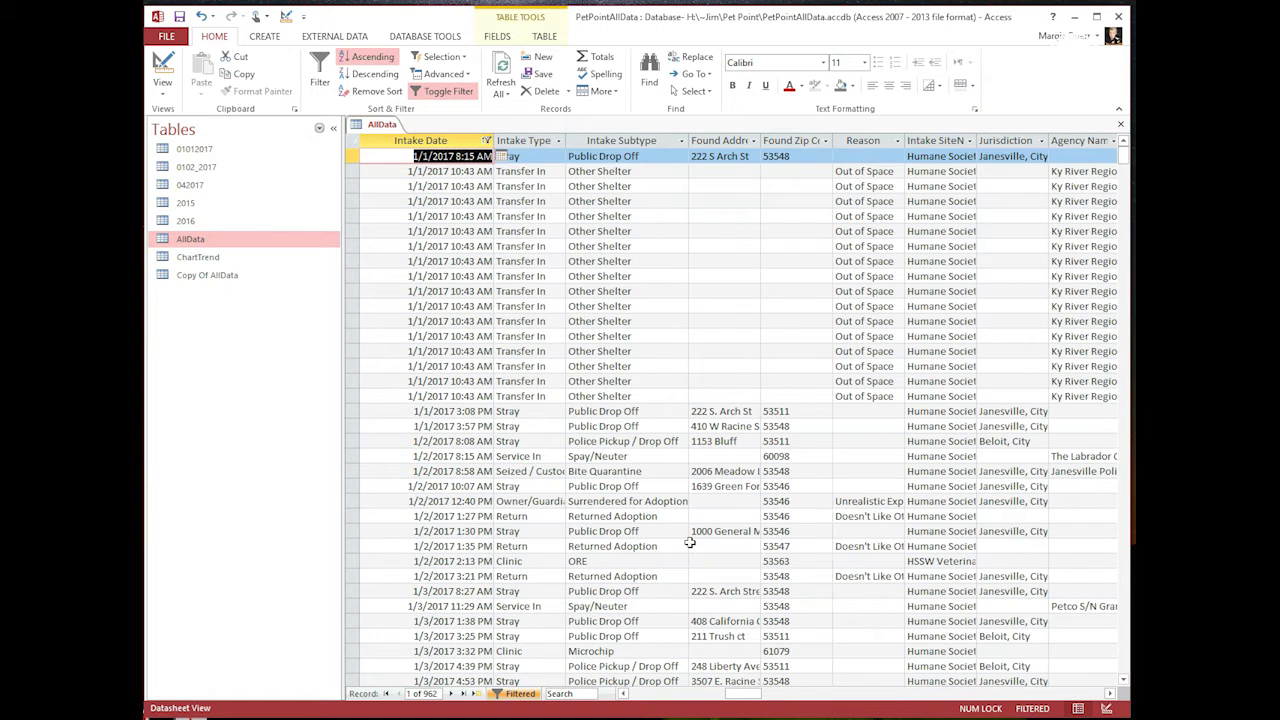
{"action": "scroll", "coordinate": [507, 510], "scroll_direction": "down", "scroll_amount": 10}
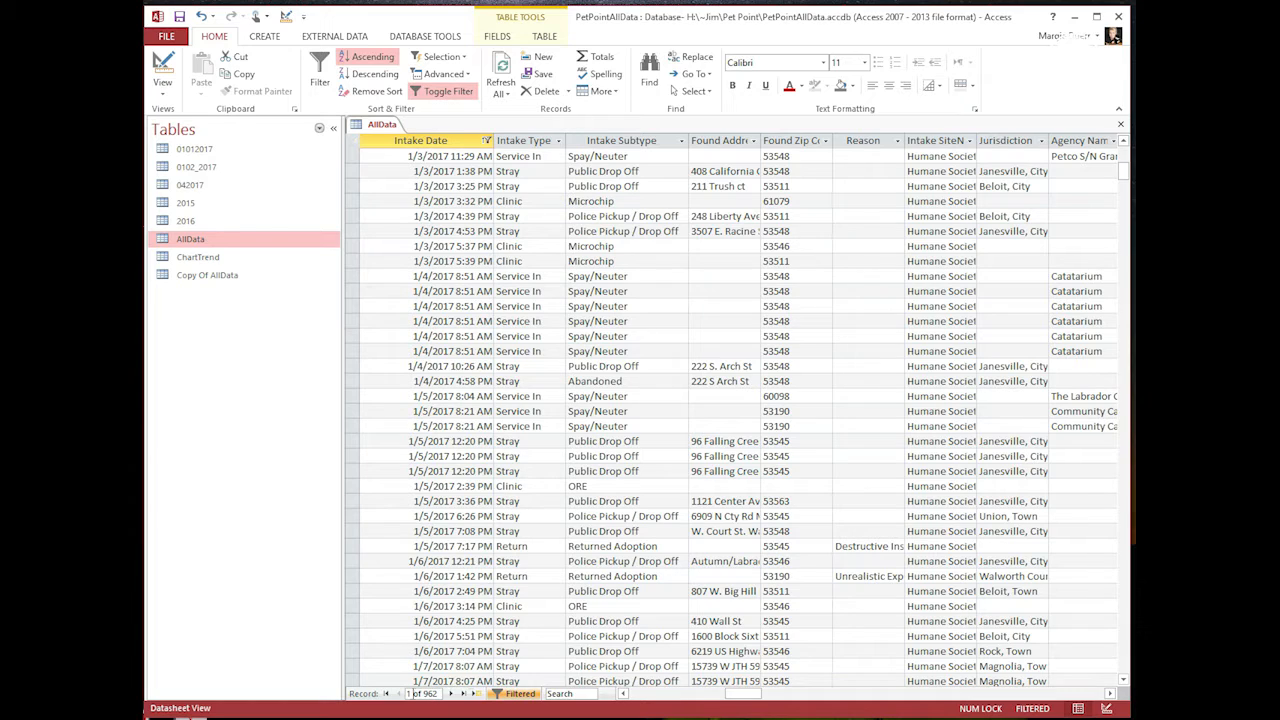
{"action": "left_click_drag", "start_coordinate": [1128, 178], "coordinate": [1124, 150]}
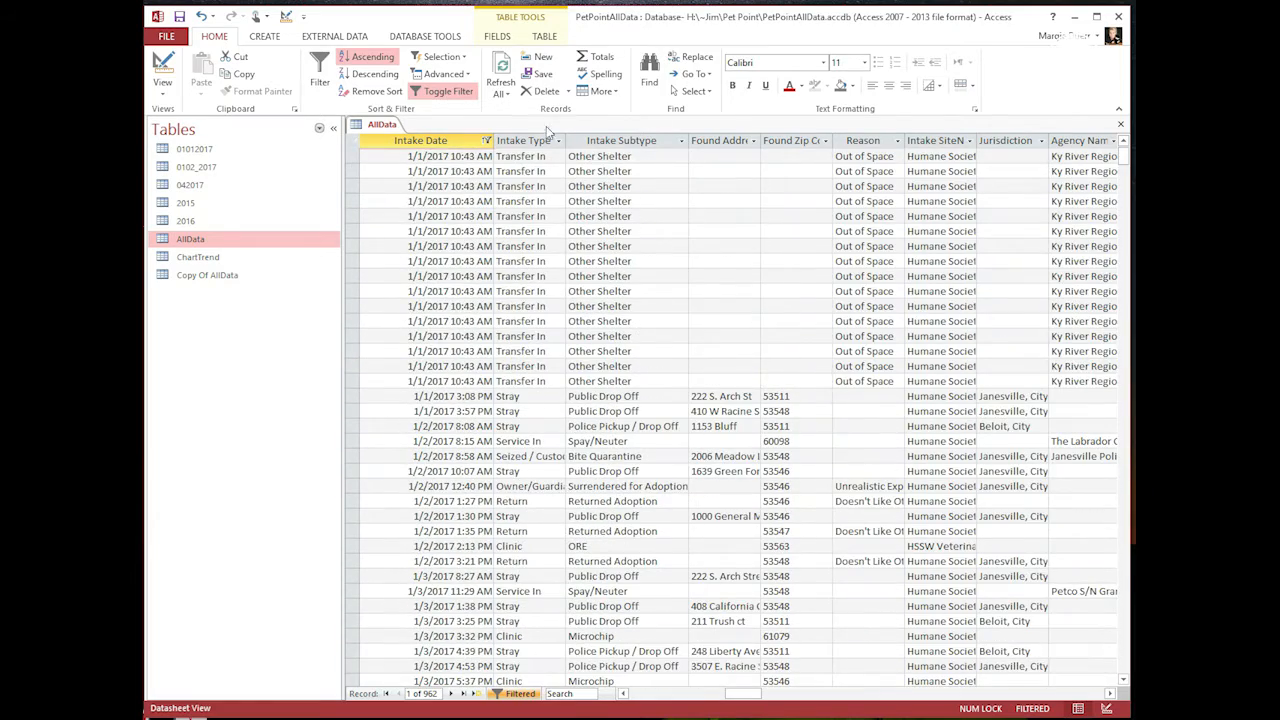
Clear the filter from Intake Date and close the AllData table
{"action": "left_click", "coordinate": [486, 142]}
{"action": "left_click", "coordinate": [486, 141]}
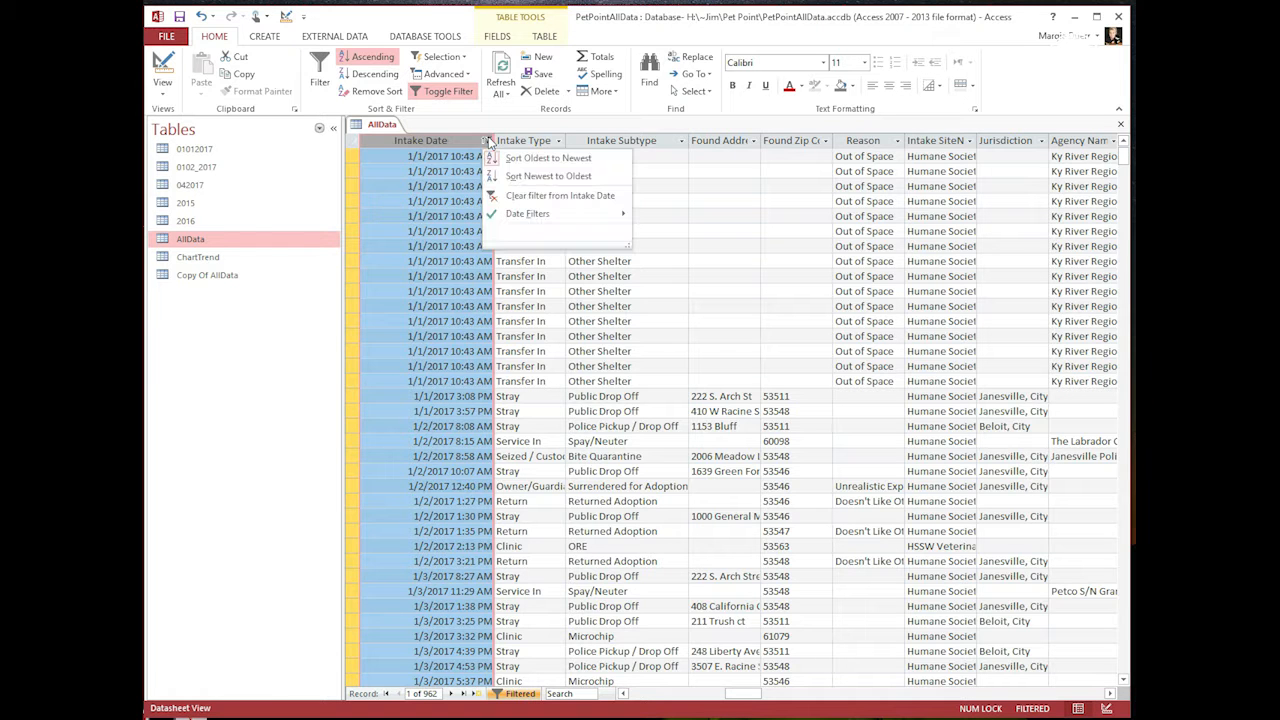
{"action": "left_click", "coordinate": [537, 193]}
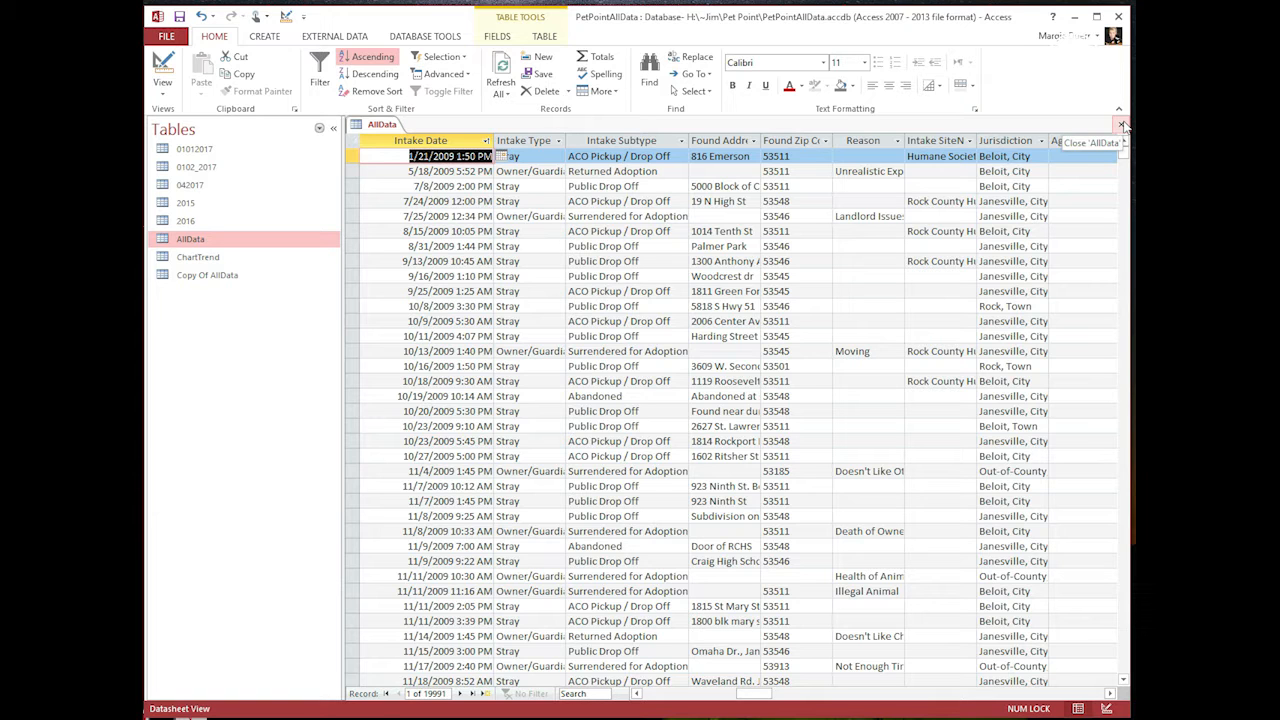
{"action": "left_click", "coordinate": [1122, 124]}
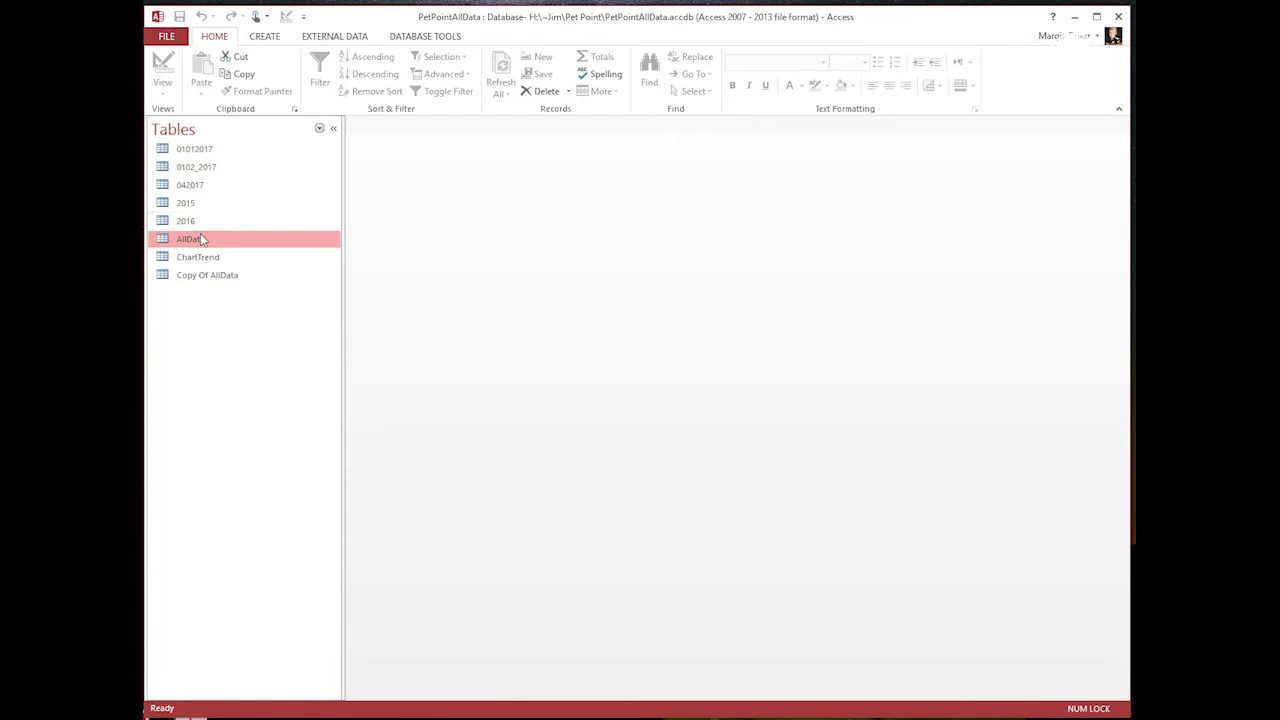
Switch the database object list from tables to queries
{"action": "left_click", "coordinate": [320, 130]}
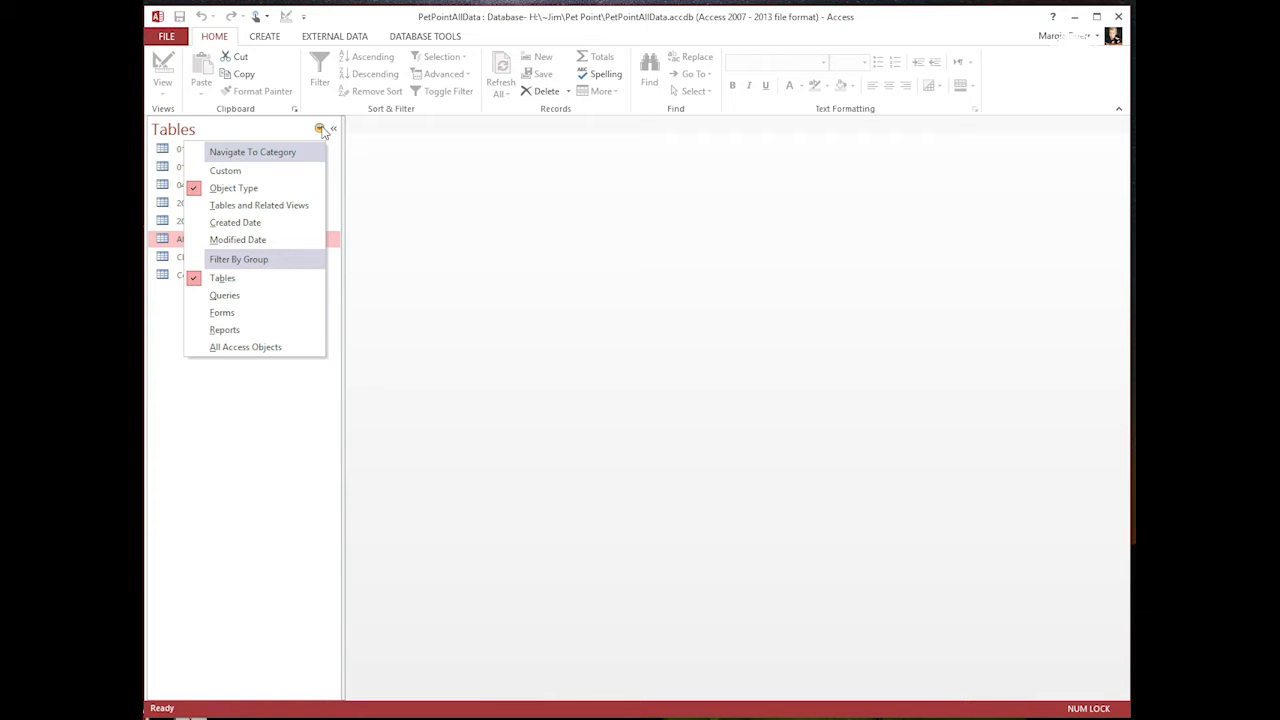
{"action": "left_click", "coordinate": [321, 131]}
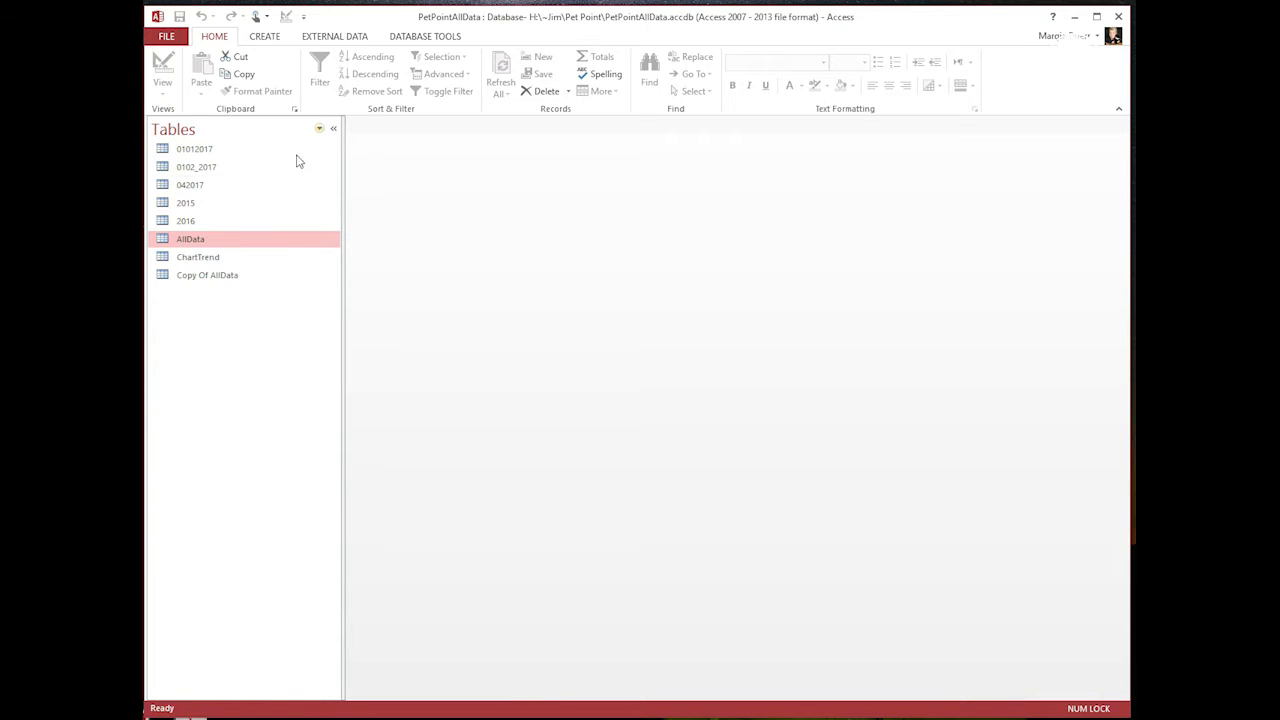
{"action": "left_click", "coordinate": [321, 131]}
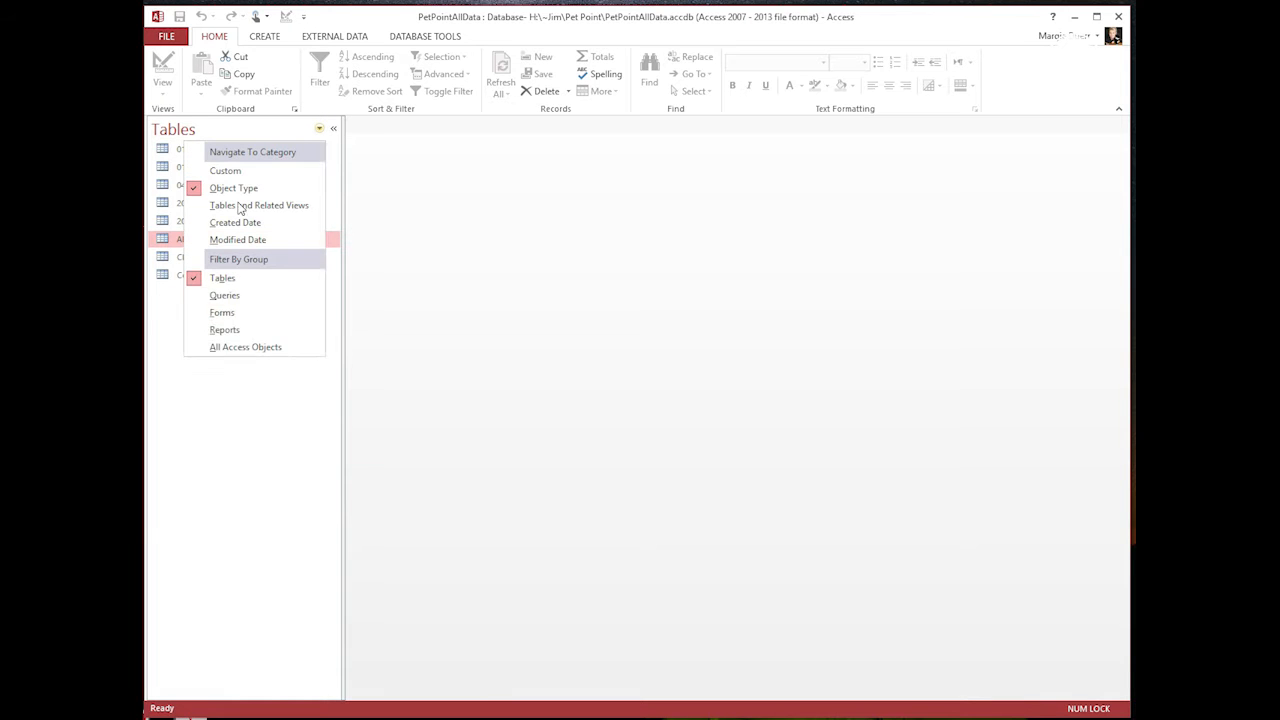
{"action": "left_click", "coordinate": [230, 300]}
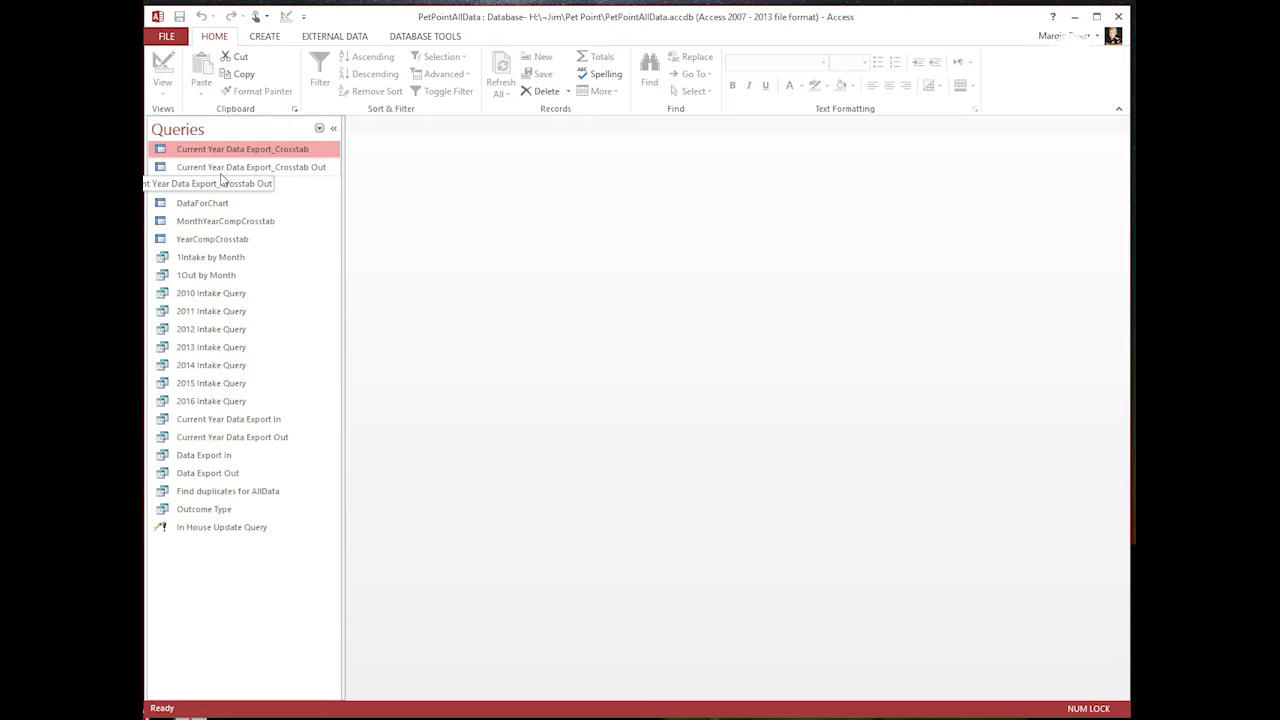
Open the MonthYearCompCrosstab query in Design View to check its year and month criteria, run it, and close it
{"action": "left_click", "coordinate": [240, 221]}
{"action": "right_click", "coordinate": [240, 221]}
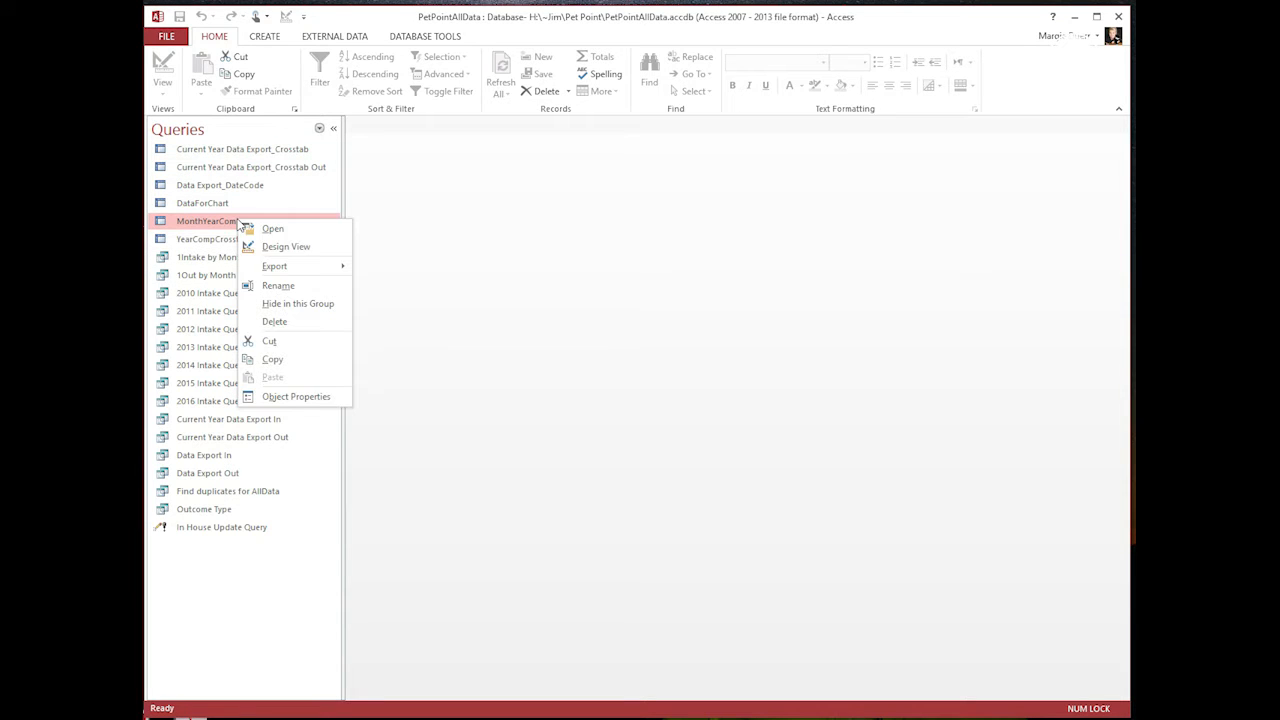
{"action": "left_click", "coordinate": [276, 246]}
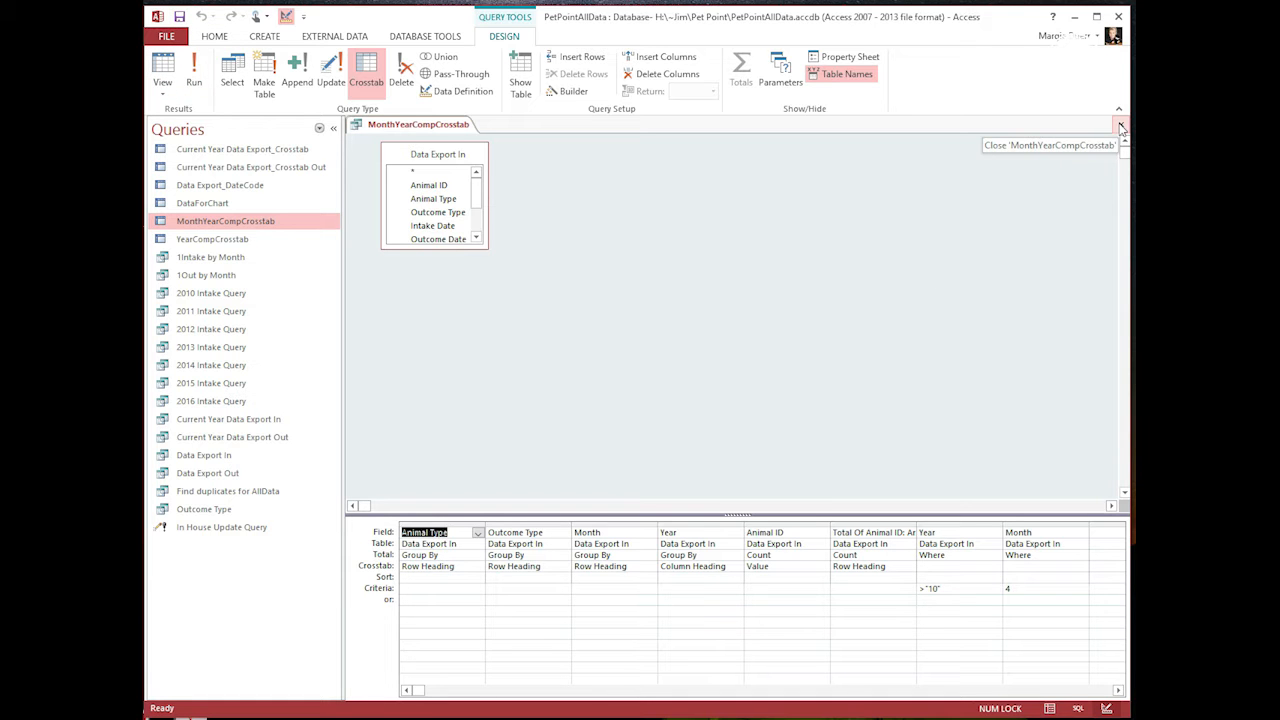
{"action": "left_click", "coordinate": [193, 70]}
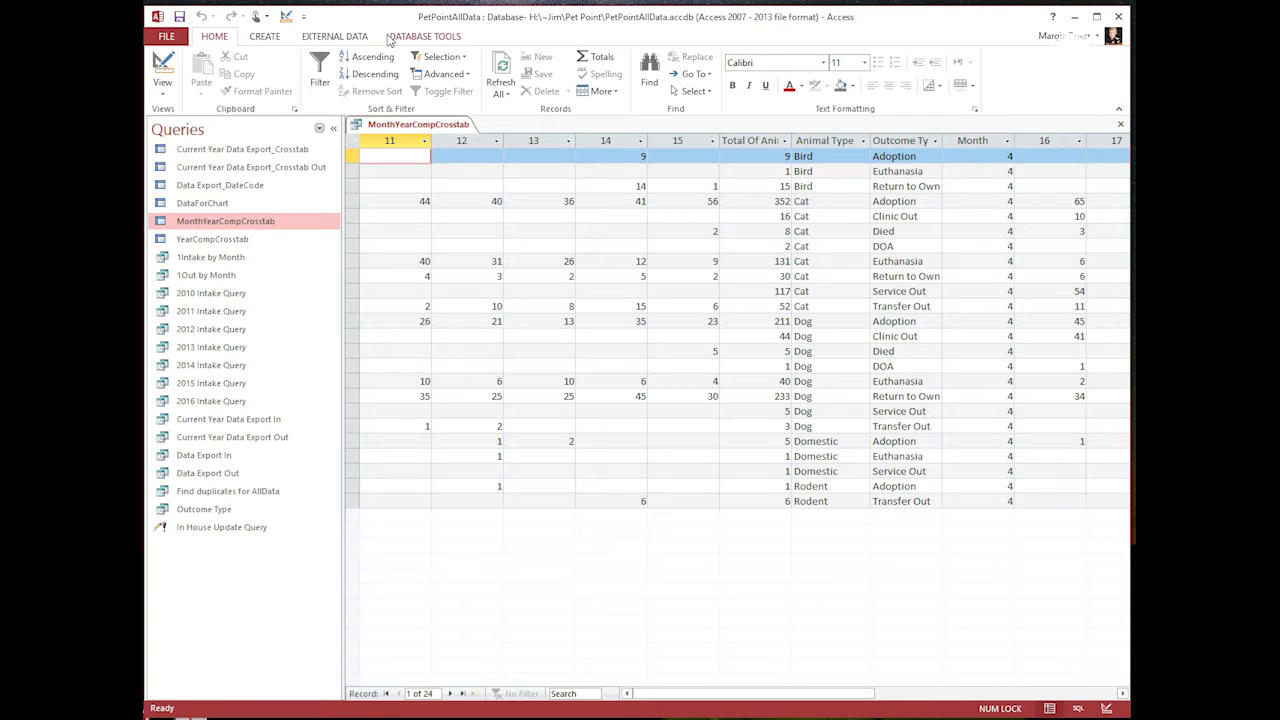
{"action": "left_click", "coordinate": [1120, 124]}
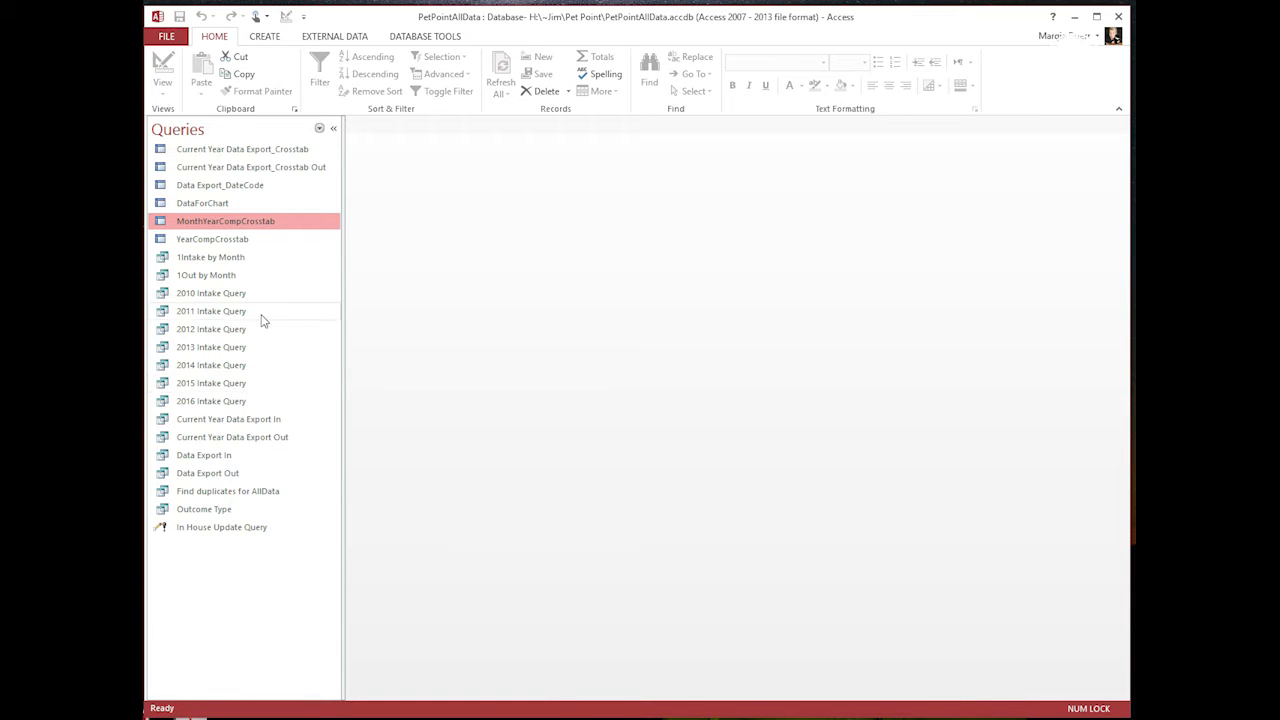
Check the Intake Date criteria of the 1Intake by Month query in Design View, run the query, and close it
{"action": "left_click", "coordinate": [220, 260]}
{"action": "right_click", "coordinate": [220, 262]}
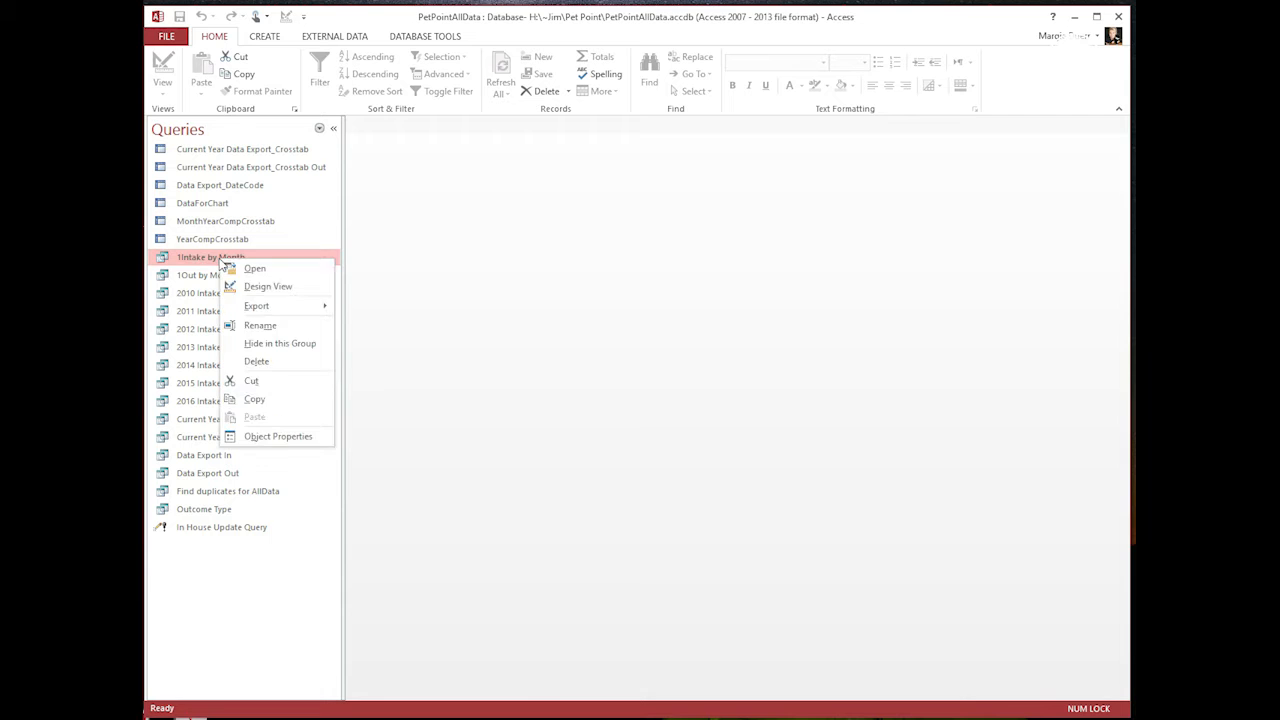
{"action": "left_click", "coordinate": [255, 286]}
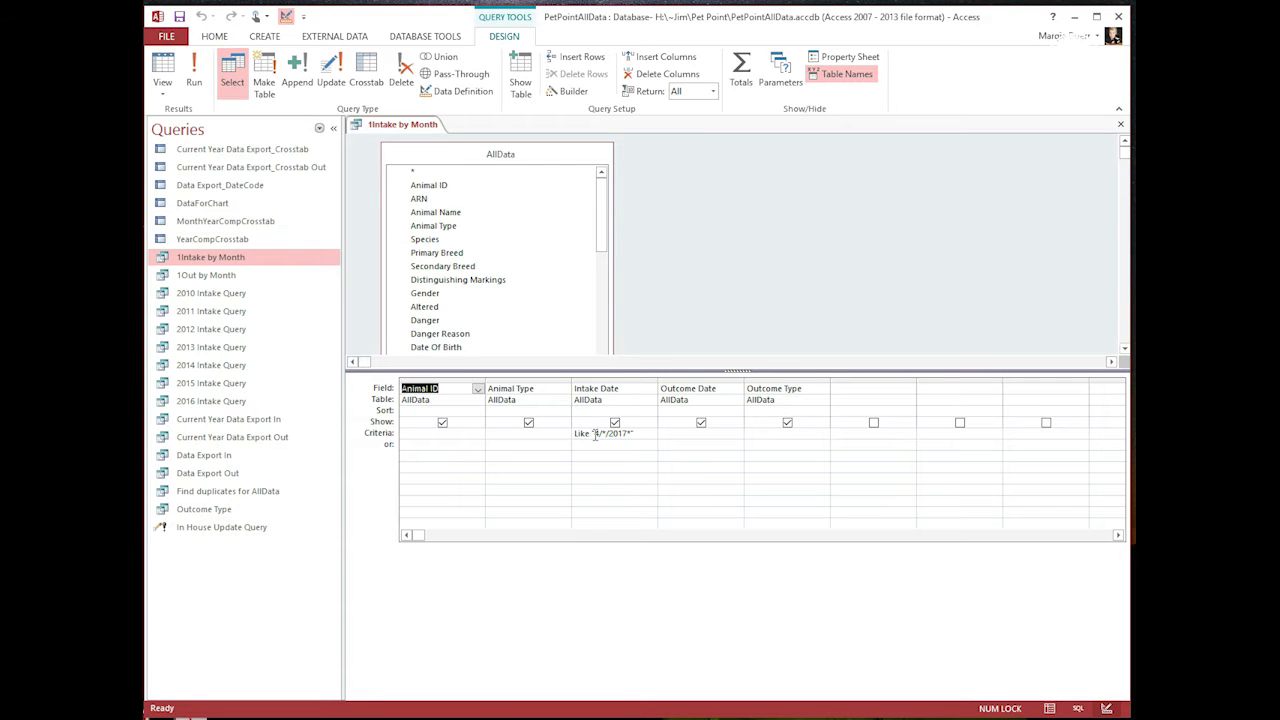
{"action": "left_click", "coordinate": [195, 76]}
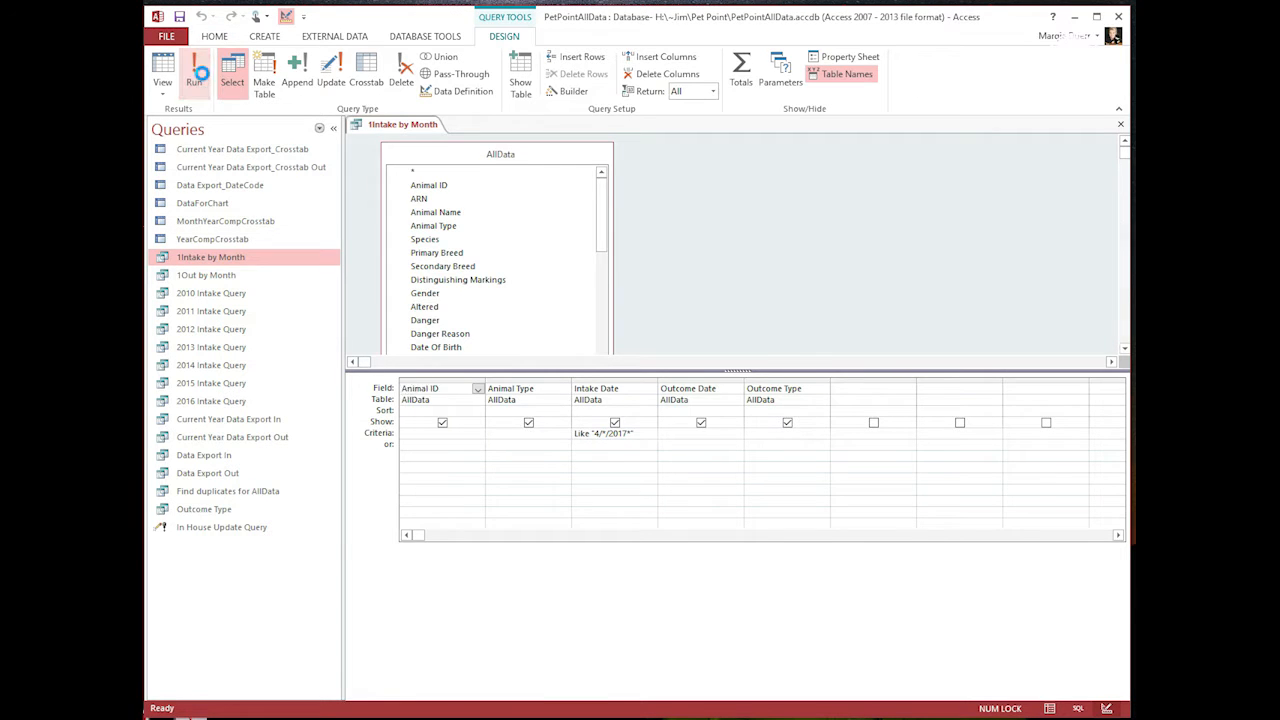
{"action": "left_click", "coordinate": [1120, 123]}
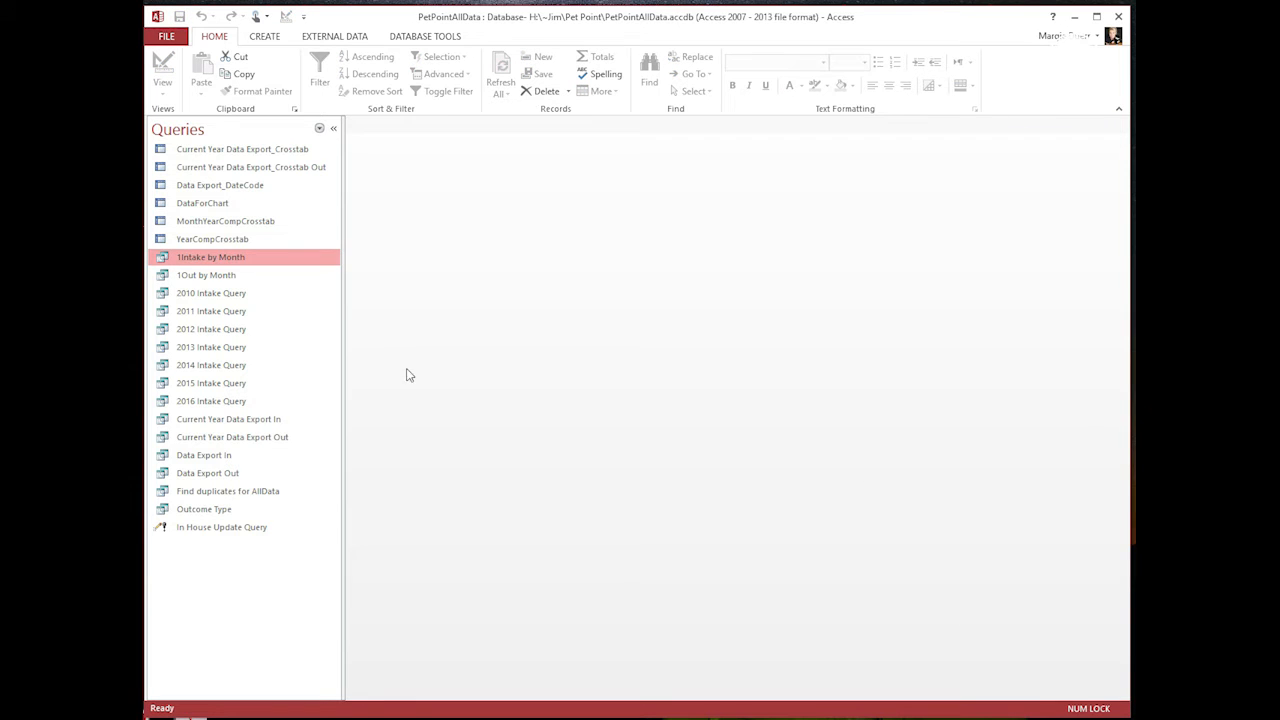
Check the Outcome Date criteria of the 1Out by Month query in Design View, run the query, and close it
{"action": "right_click", "coordinate": [198, 276]}
{"action": "left_click", "coordinate": [240, 302]}
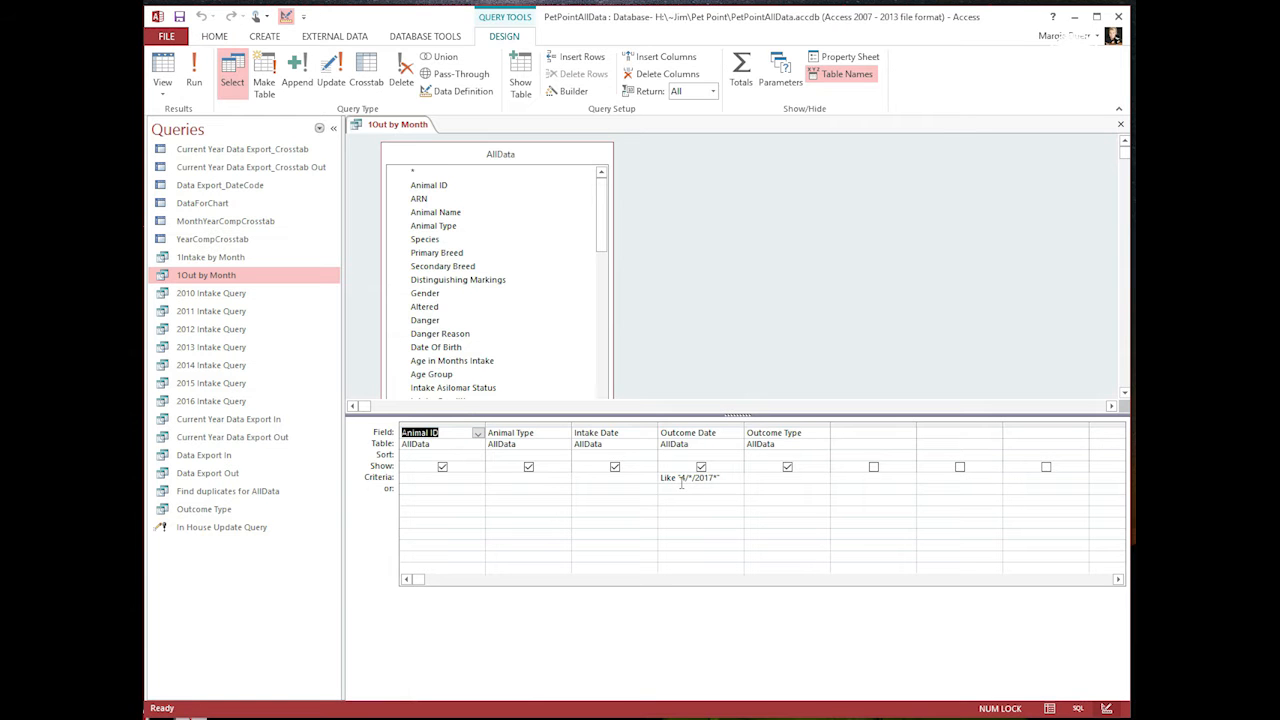
{"action": "left_click", "coordinate": [195, 83]}
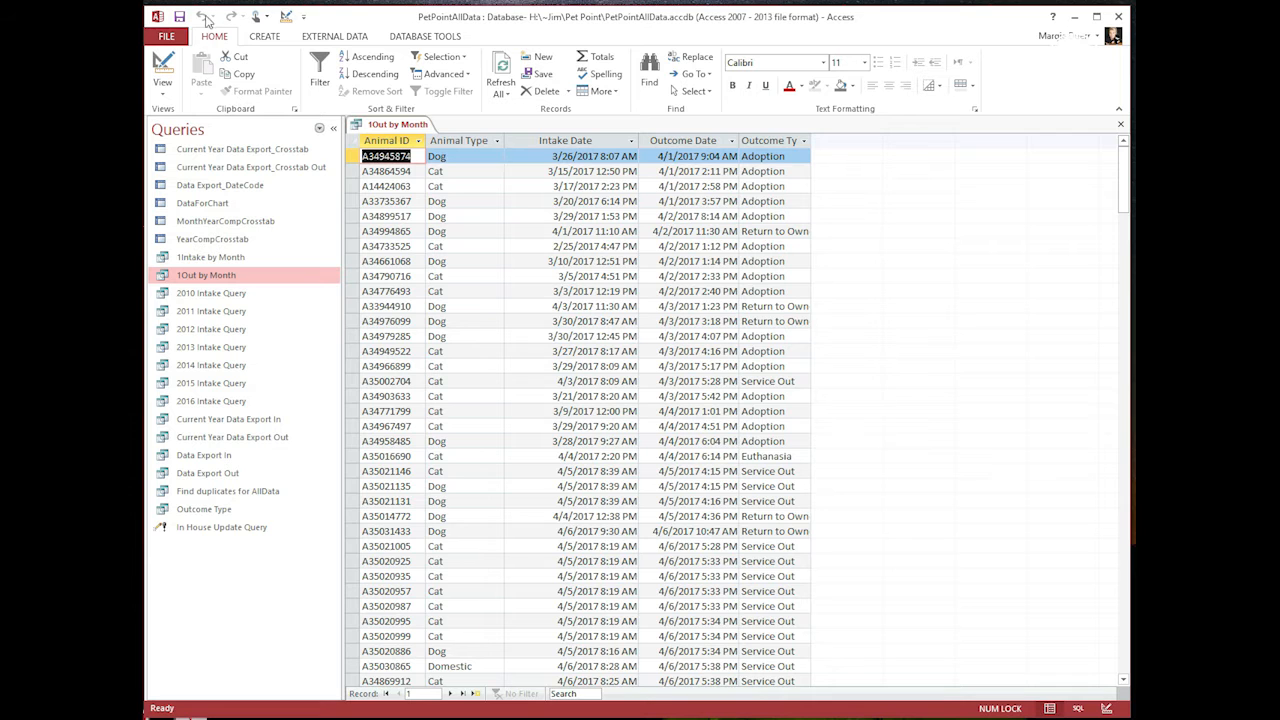
{"action": "left_click", "coordinate": [1120, 123]}
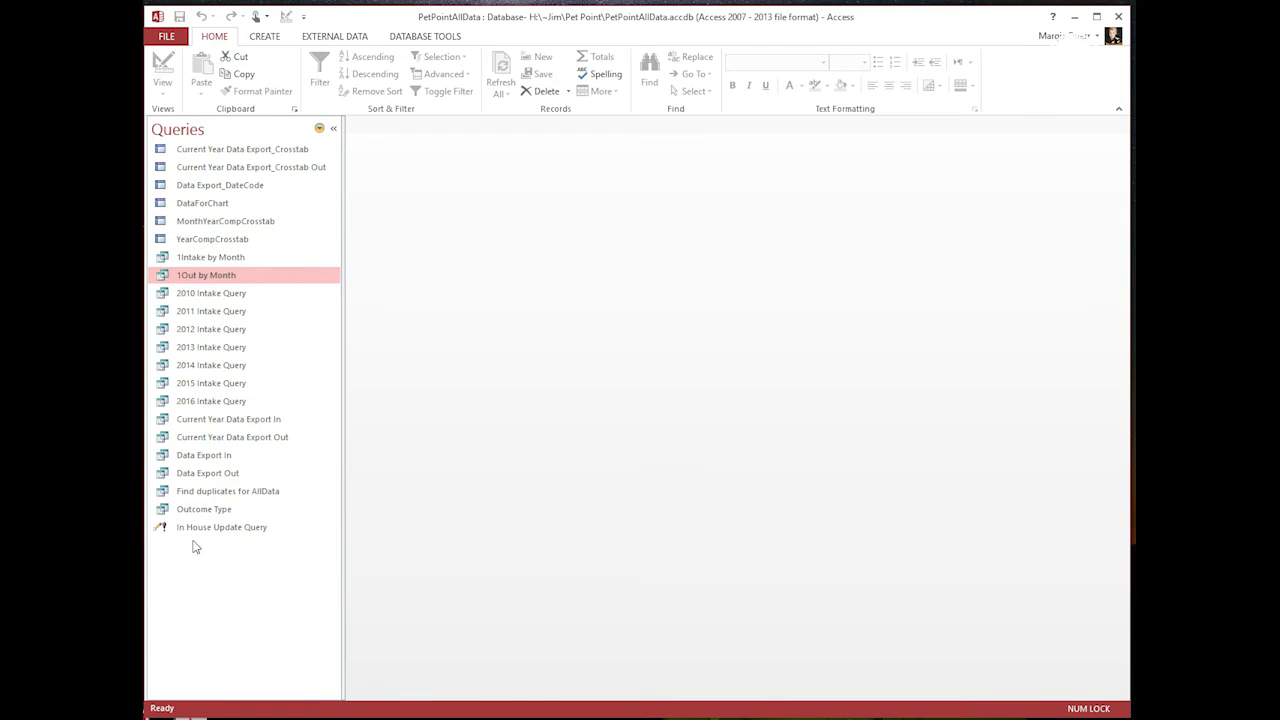
Switch the database object list to reports and open Shelter Report Complete, leaving the Animal ID and Animal Type parameters blank
{"action": "left_click", "coordinate": [319, 129]}
{"action": "left_click", "coordinate": [319, 129]}
{"action": "left_click", "coordinate": [319, 129]}
{"action": "left_click", "coordinate": [224, 330]}
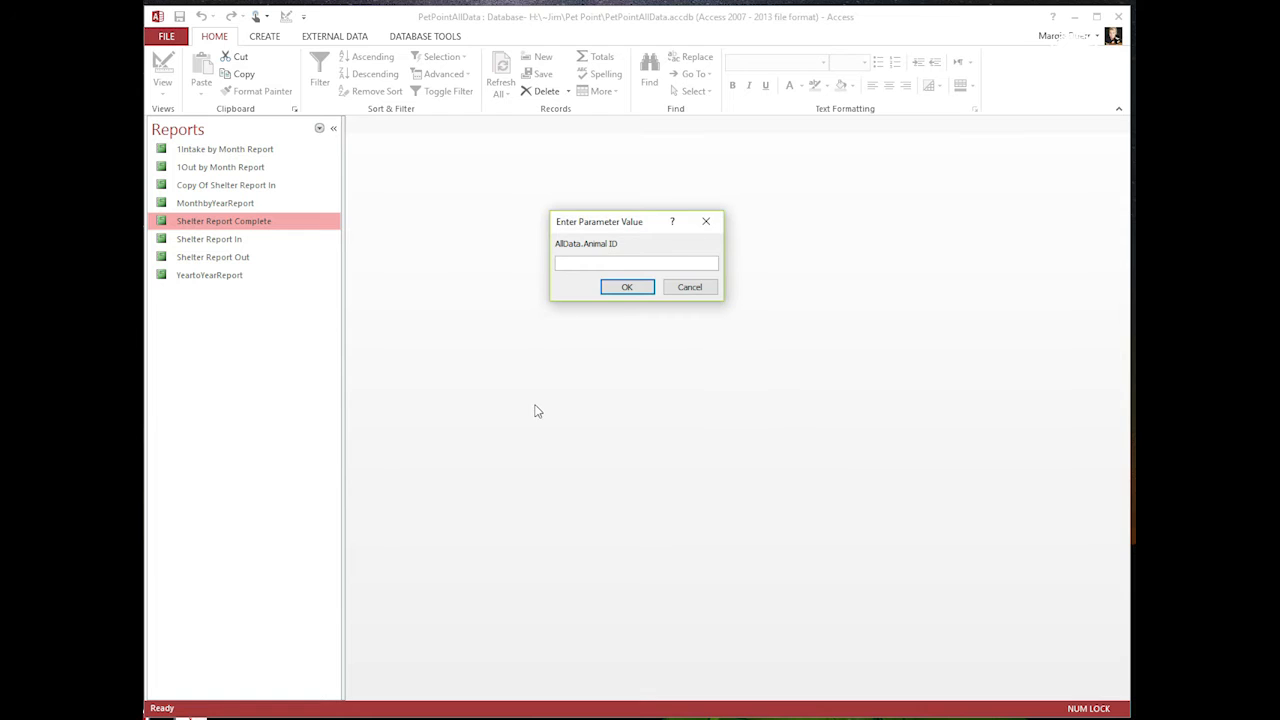
{"action": "left_click", "coordinate": [627, 287]}
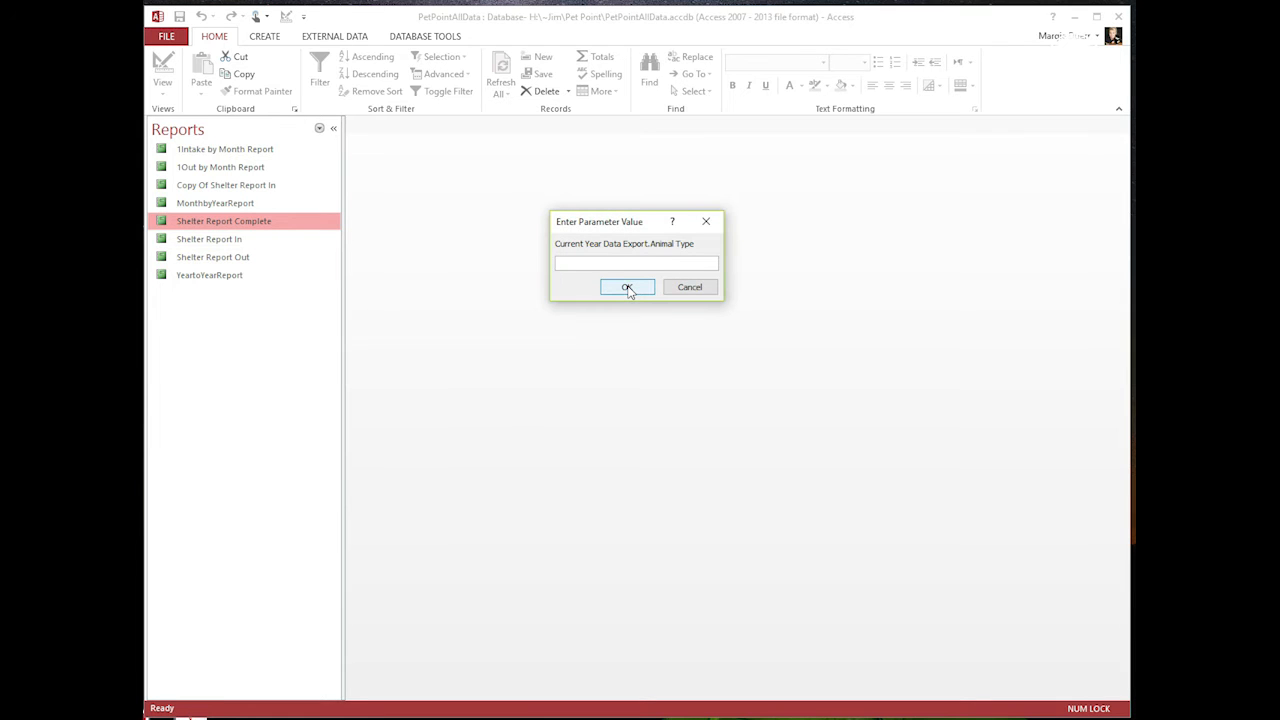
{"action": "left_click", "coordinate": [627, 287]}
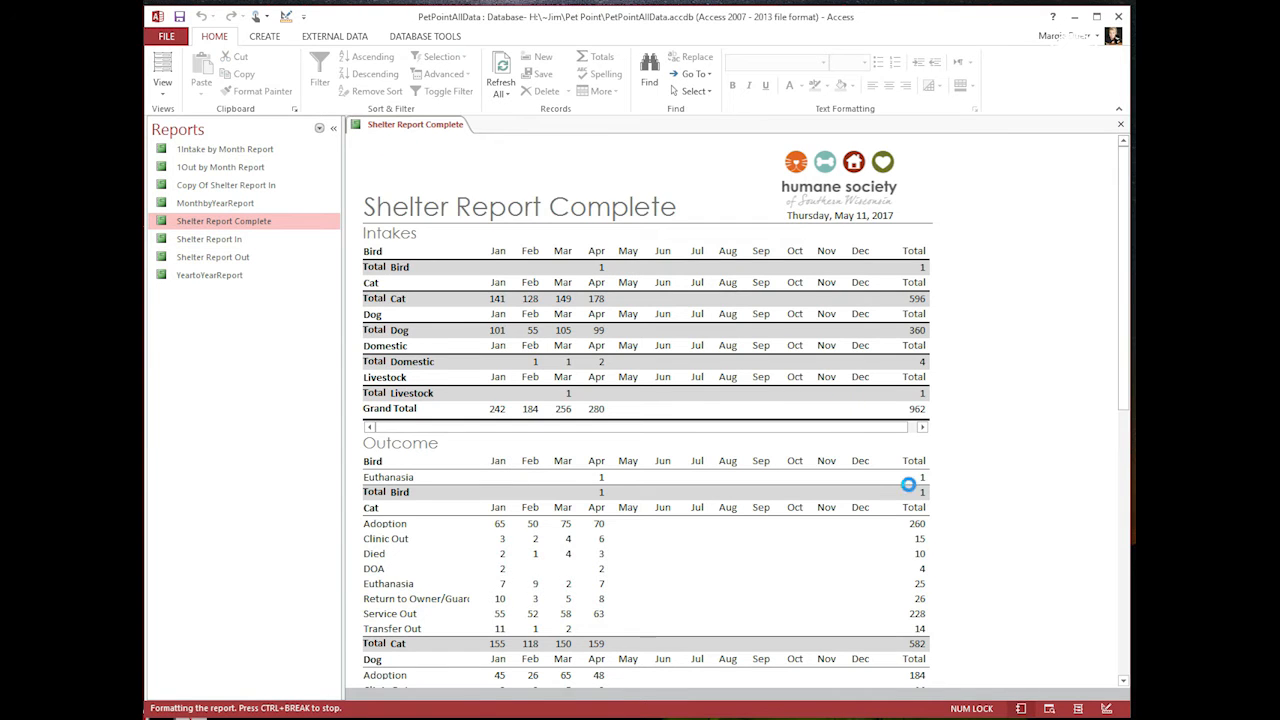
Review Shelter Report Complete from the Intakes and Outcome sections through This Month Prior Years to the Year to Year Comparison
{"action": "scroll", "coordinate": [957, 510], "scroll_direction": "down", "scroll_amount": 2}
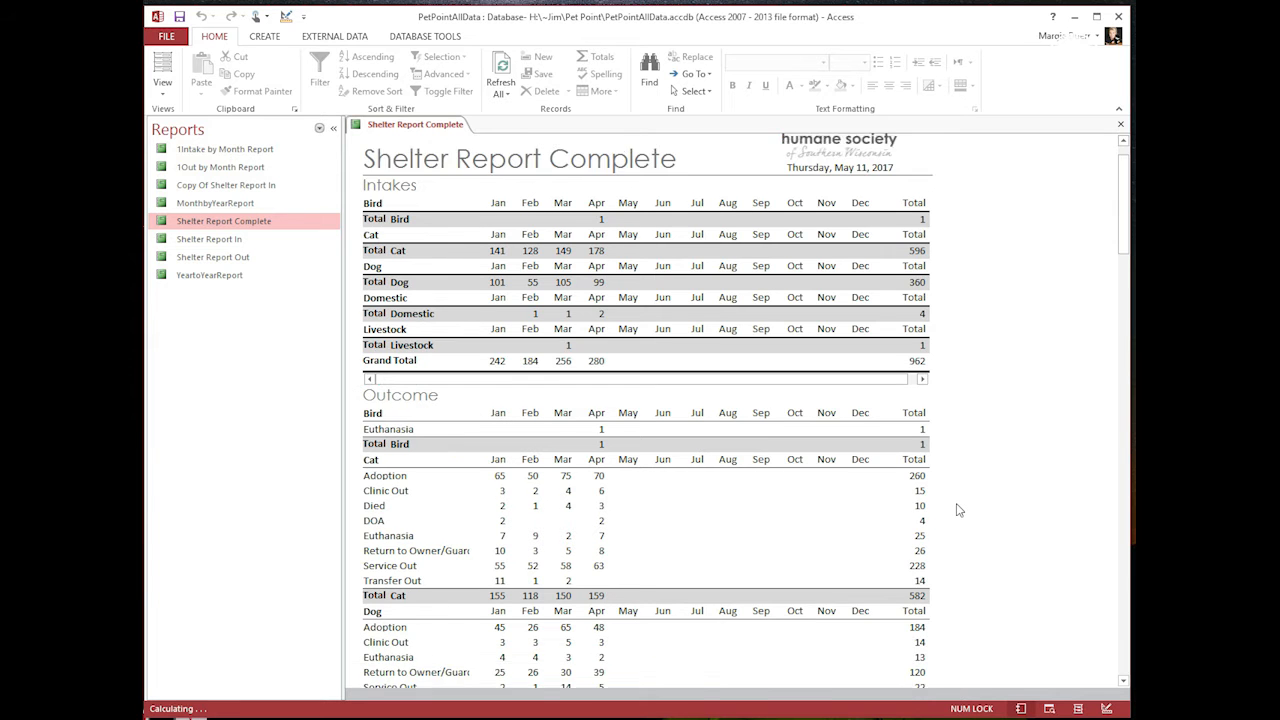
{"action": "scroll", "coordinate": [957, 510], "scroll_direction": "down", "scroll_amount": 3}
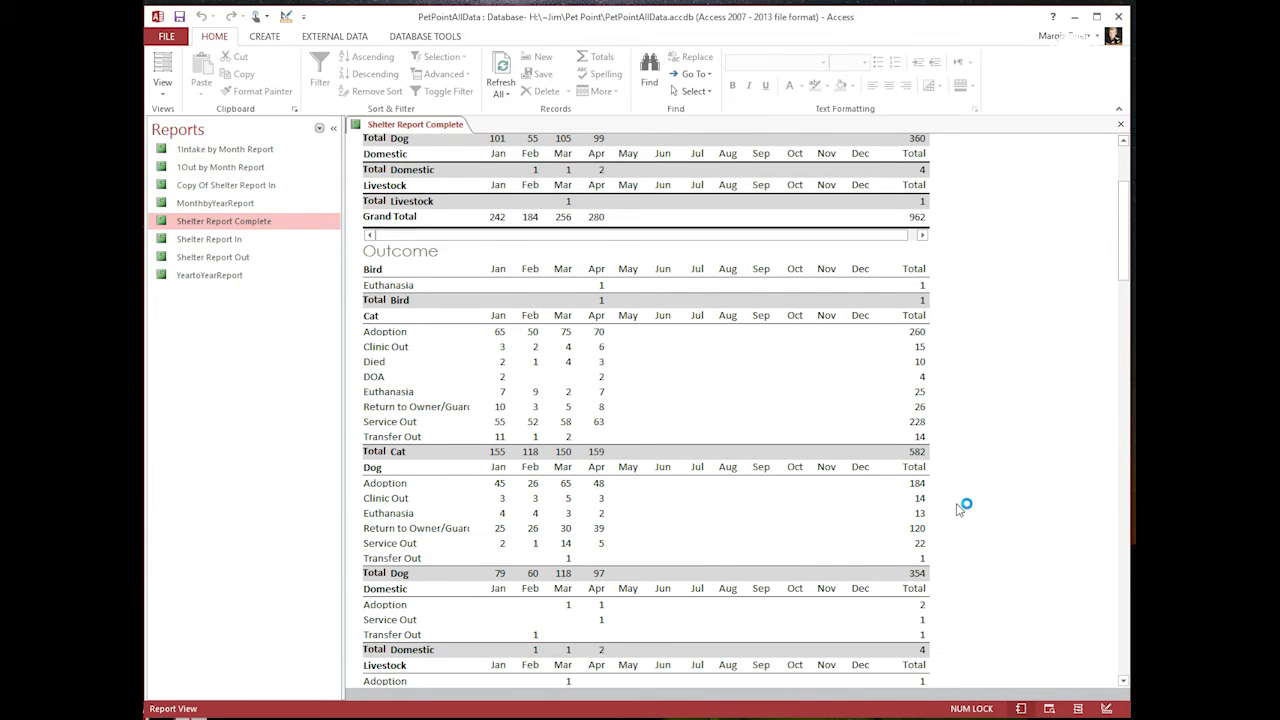
{"action": "scroll", "coordinate": [957, 510], "scroll_direction": "down", "scroll_amount": 5}
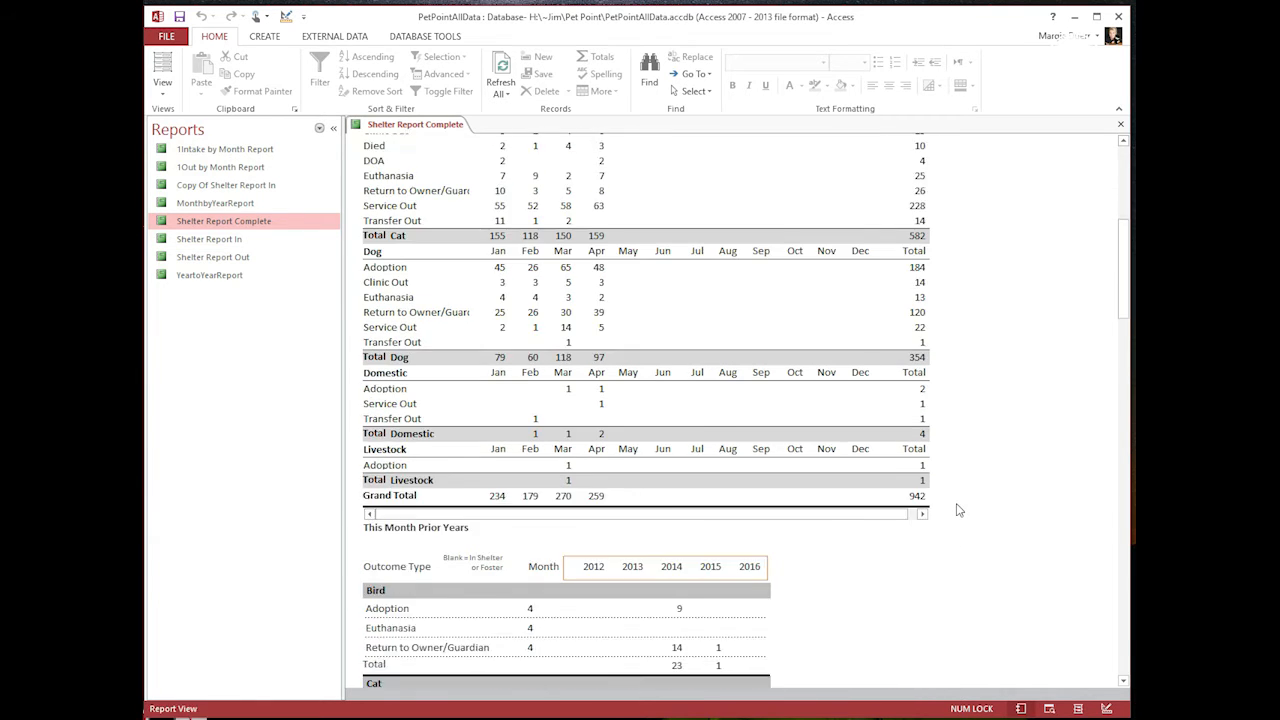
{"action": "scroll", "coordinate": [957, 510], "scroll_direction": "down", "scroll_amount": 3}
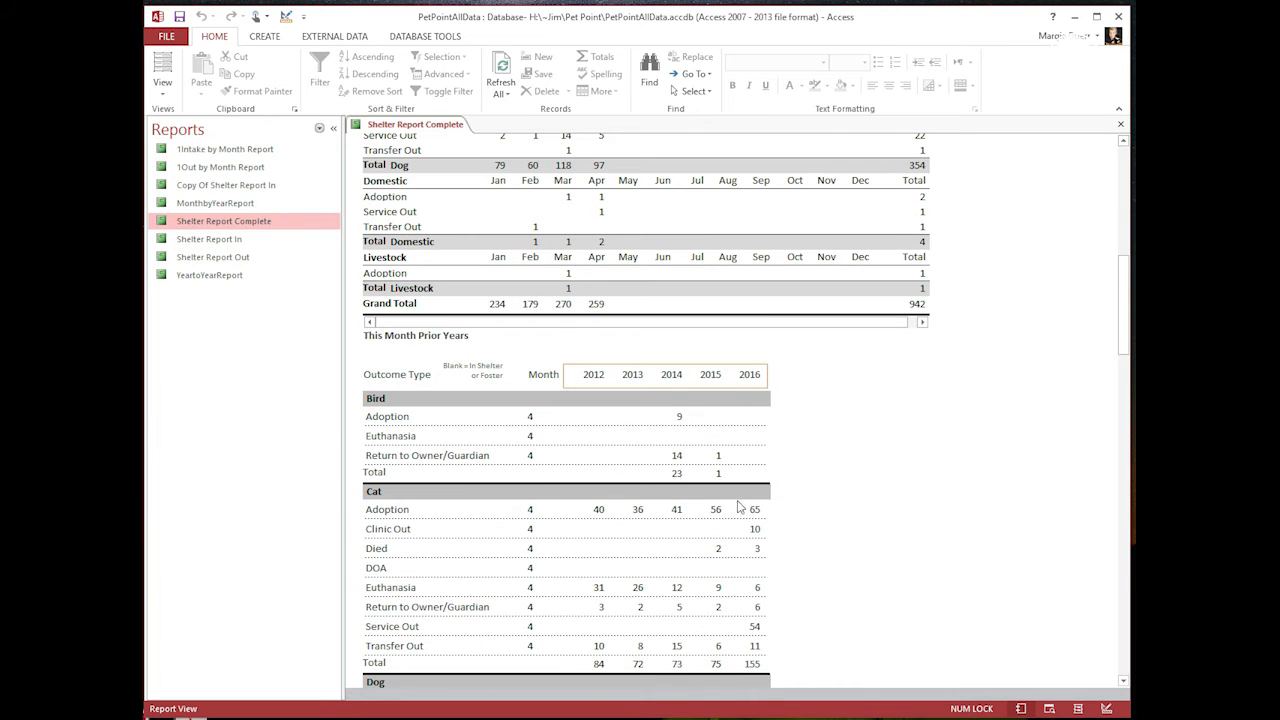
{"action": "scroll", "coordinate": [575, 420], "scroll_direction": "down", "scroll_amount": 2}
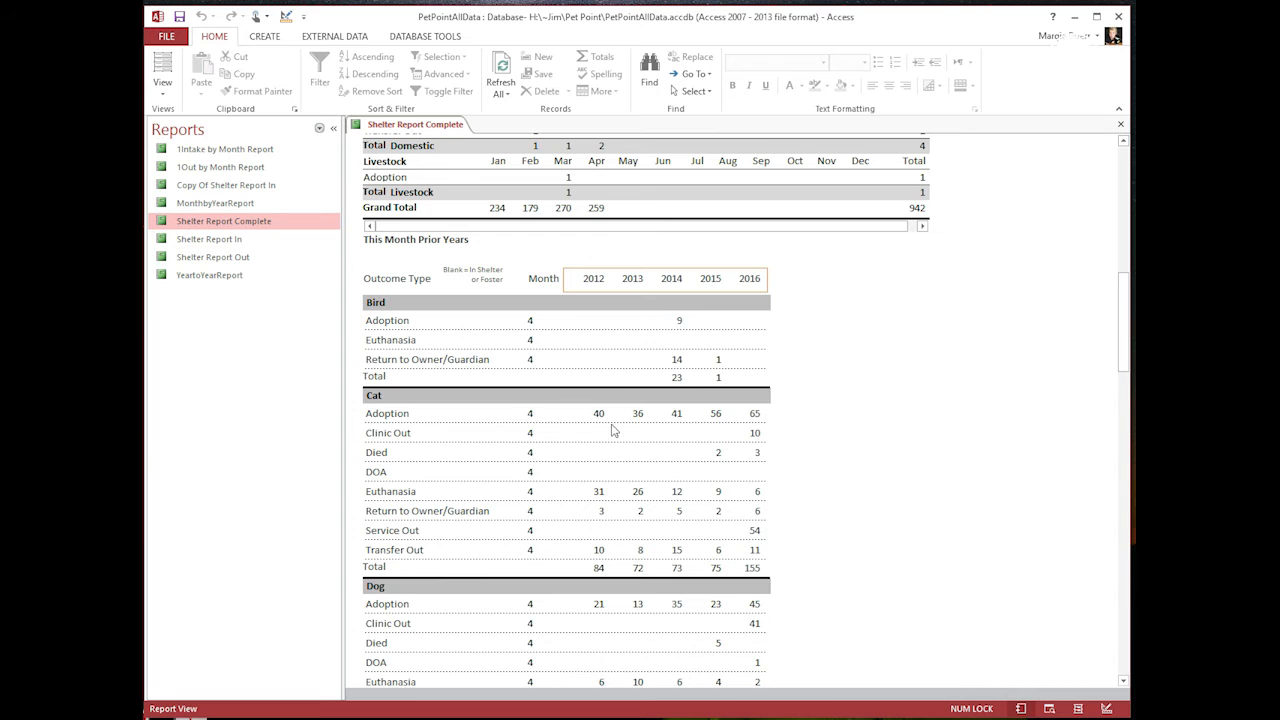
{"action": "scroll", "coordinate": [610, 410], "scroll_direction": "down", "scroll_amount": 2}
{"action": "scroll", "coordinate": [622, 440], "scroll_direction": "down", "scroll_amount": 3}
{"action": "scroll", "coordinate": [622, 441], "scroll_direction": "down", "scroll_amount": 3}
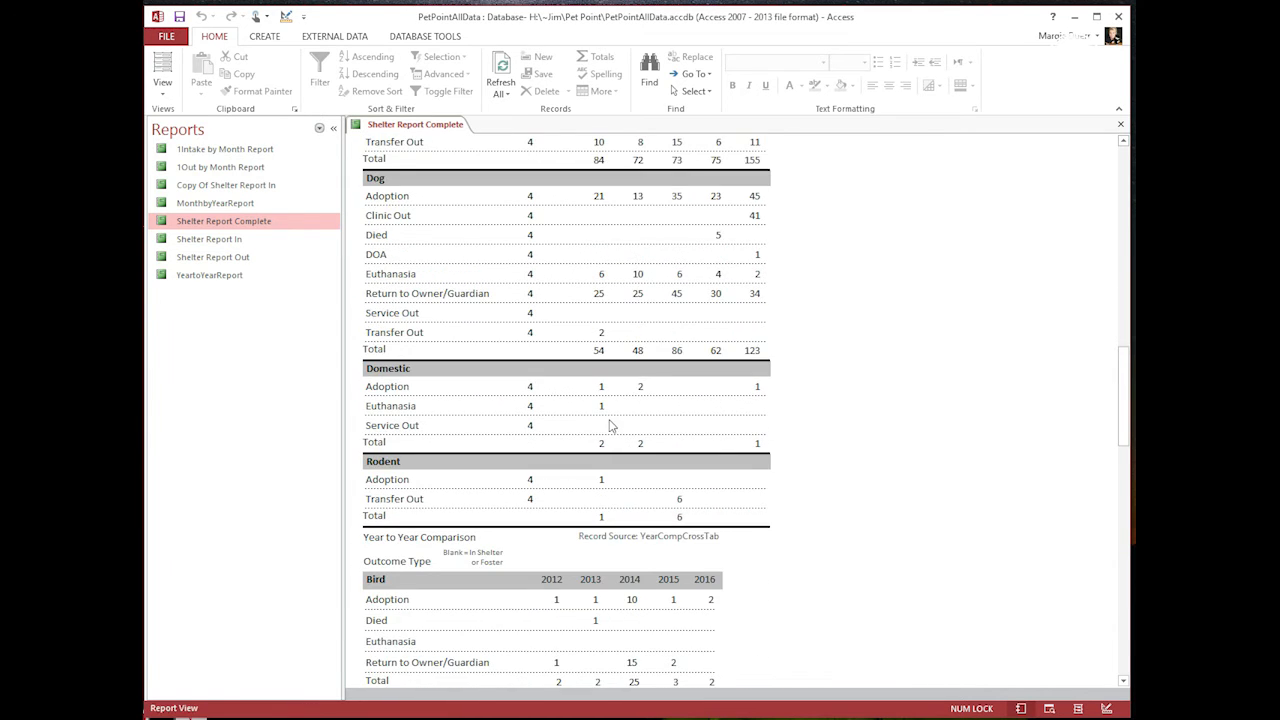
{"action": "right_click", "coordinate": [612, 426]}
{"action": "right_click", "coordinate": [584, 360]}
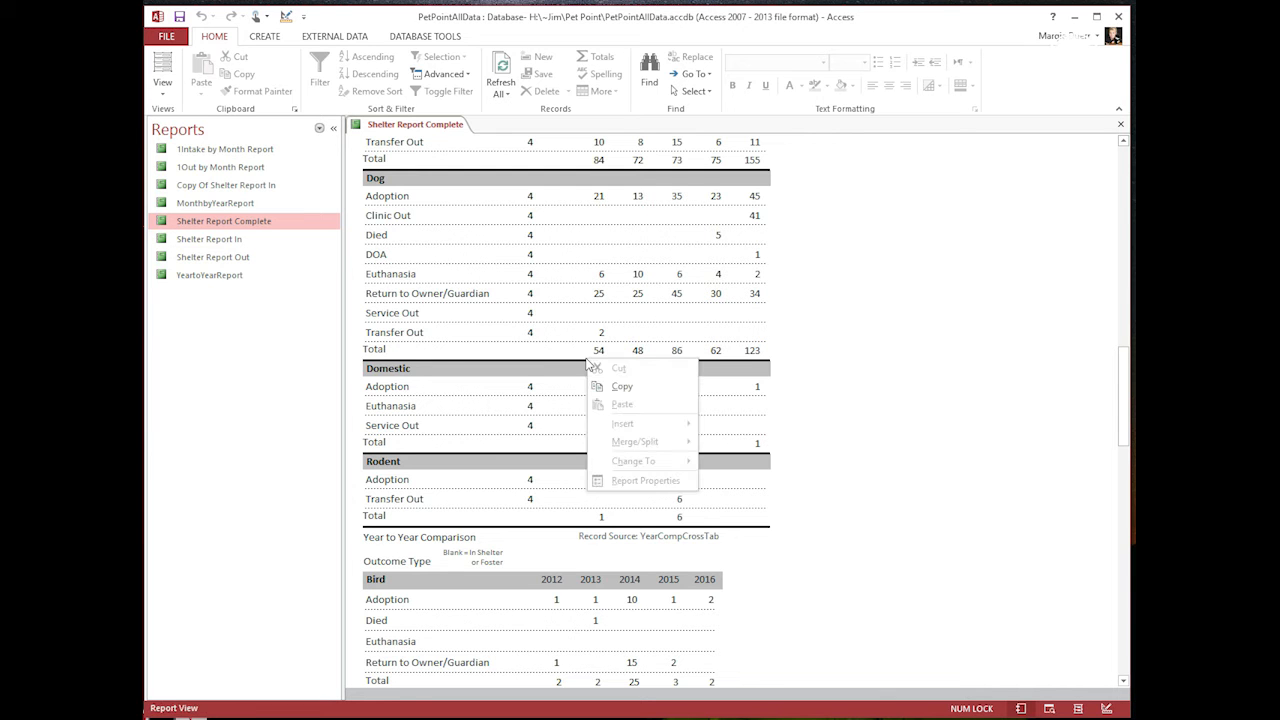
{"action": "key", "text": "Escape"}
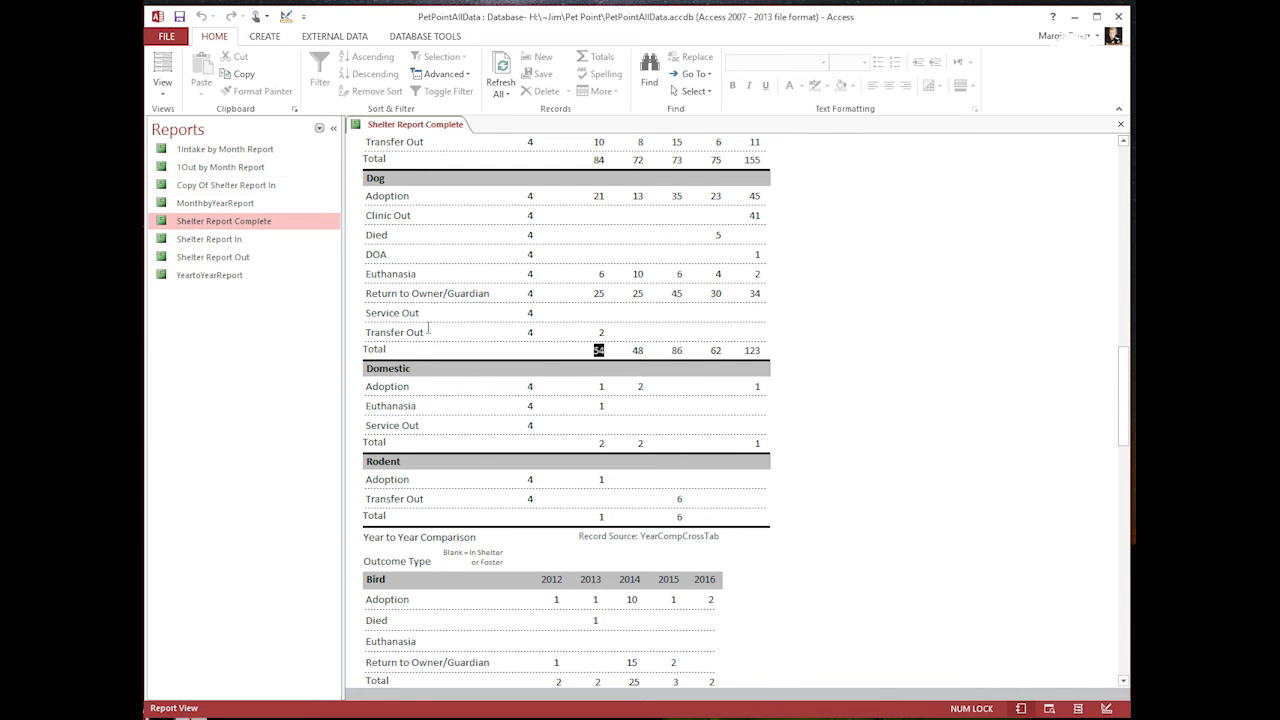
Switch Shelter Report Complete to Print Preview, accepting the requested parameter values as blank
{"action": "left_click", "coordinate": [162, 88]}
{"action": "left_click", "coordinate": [205, 151]}
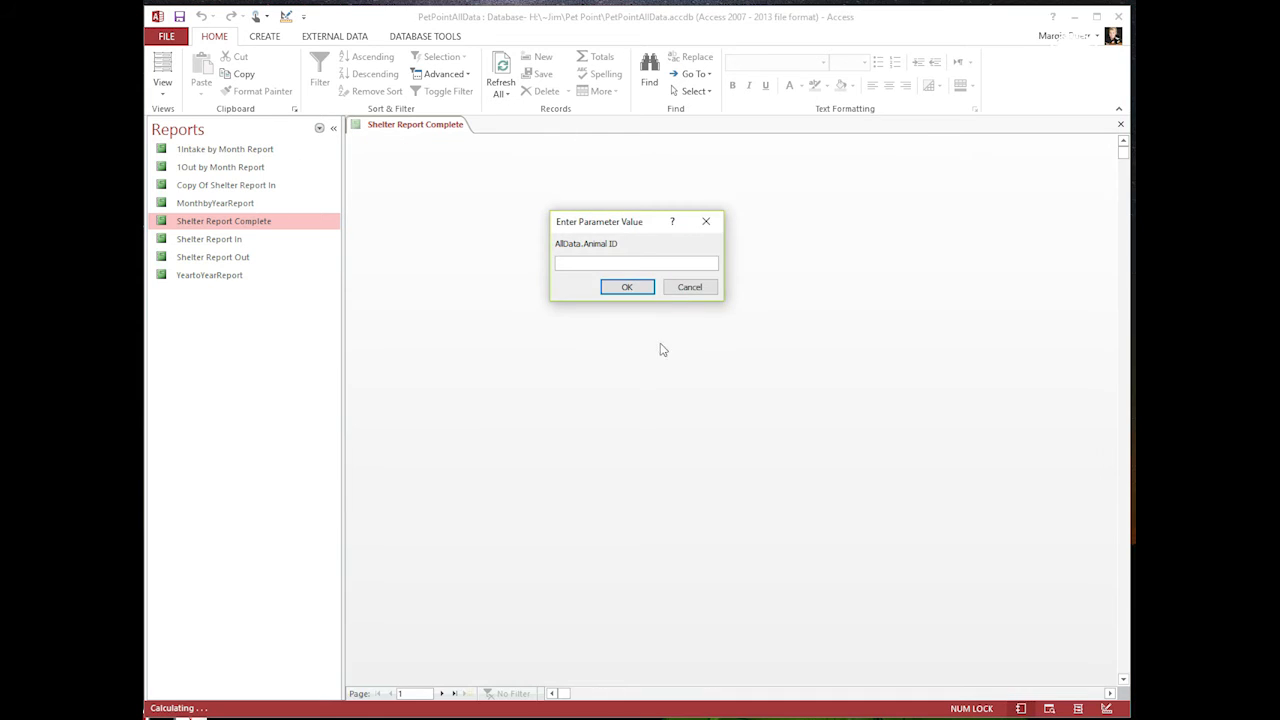
{"action": "left_click", "coordinate": [637, 293]}
{"action": "left_click", "coordinate": [637, 293]}
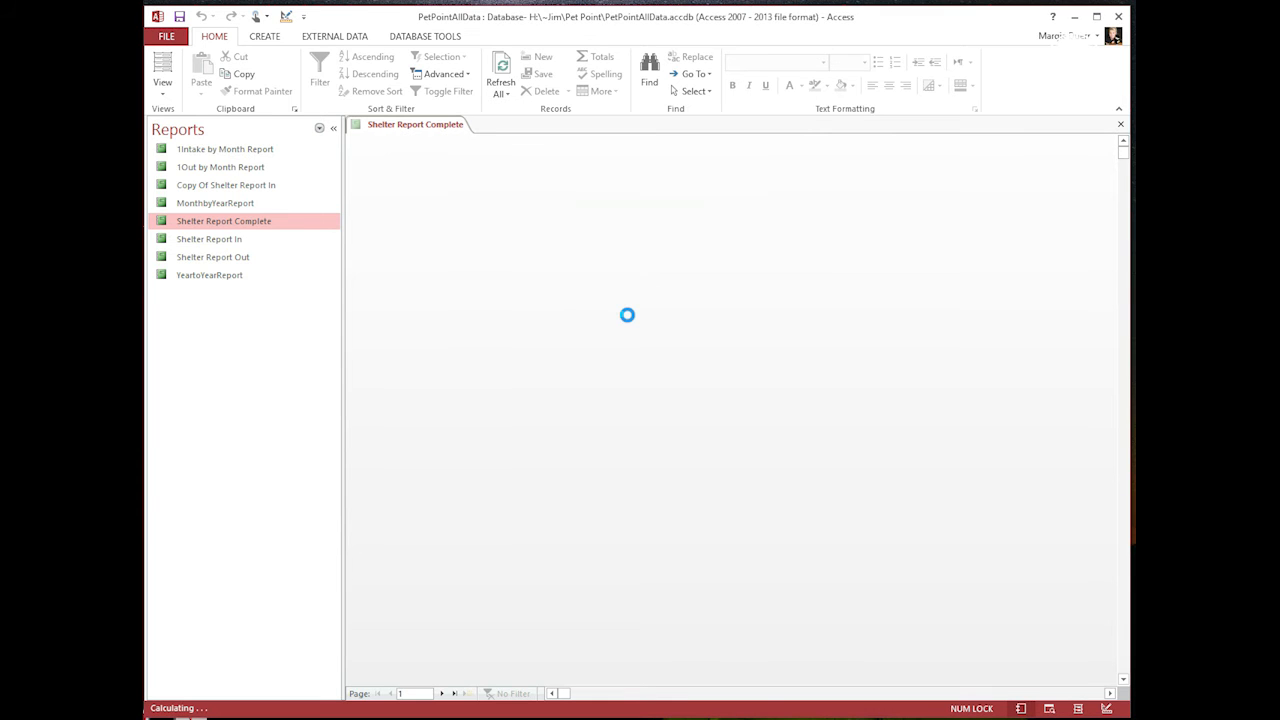
Start exporting Shelter Report Complete as a PDF and choose the Shelter Reports folder inside Pet Point as its destination
{"action": "right_click", "coordinate": [627, 315]}
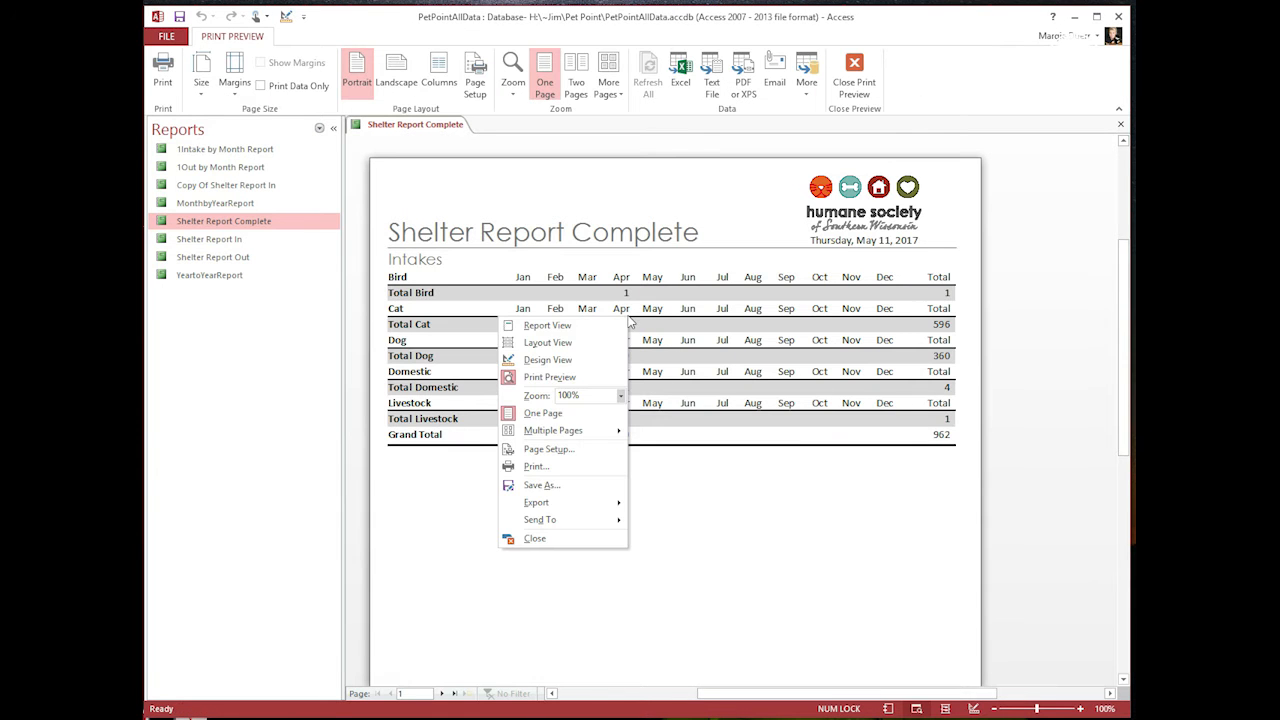
{"action": "mouse_move", "coordinate": [560, 505]}
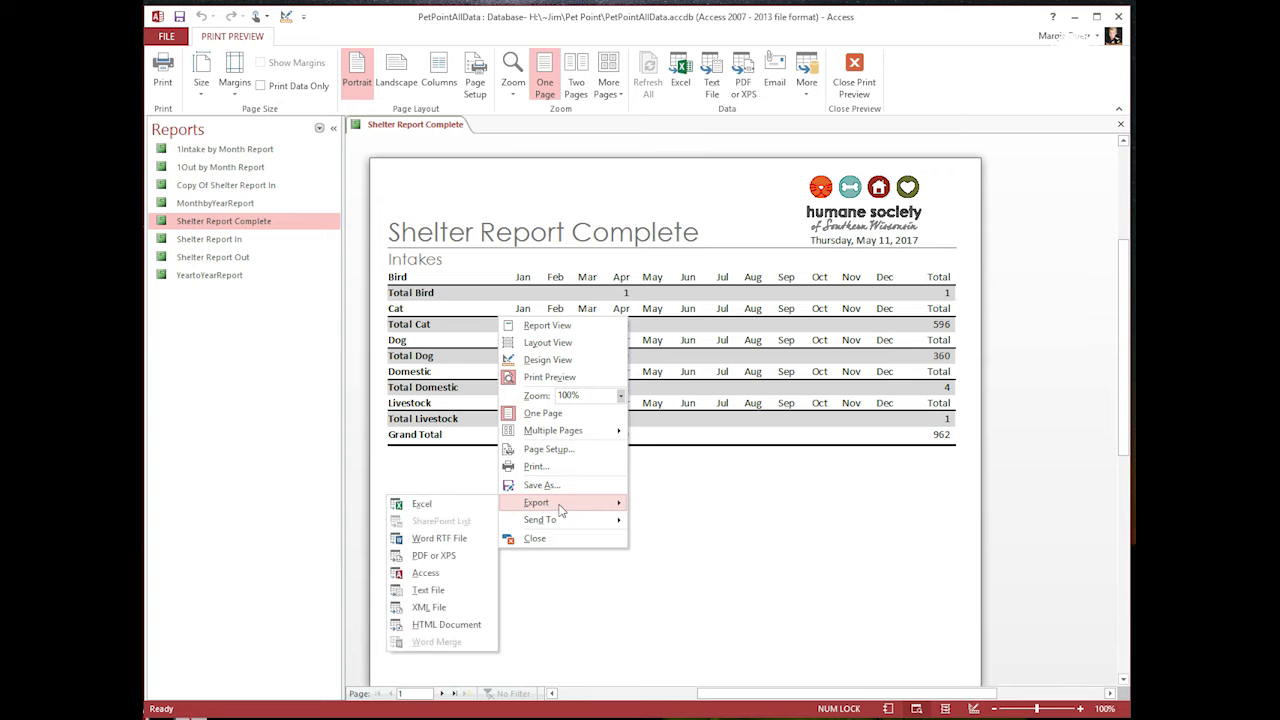
{"action": "left_click", "coordinate": [447, 563]}
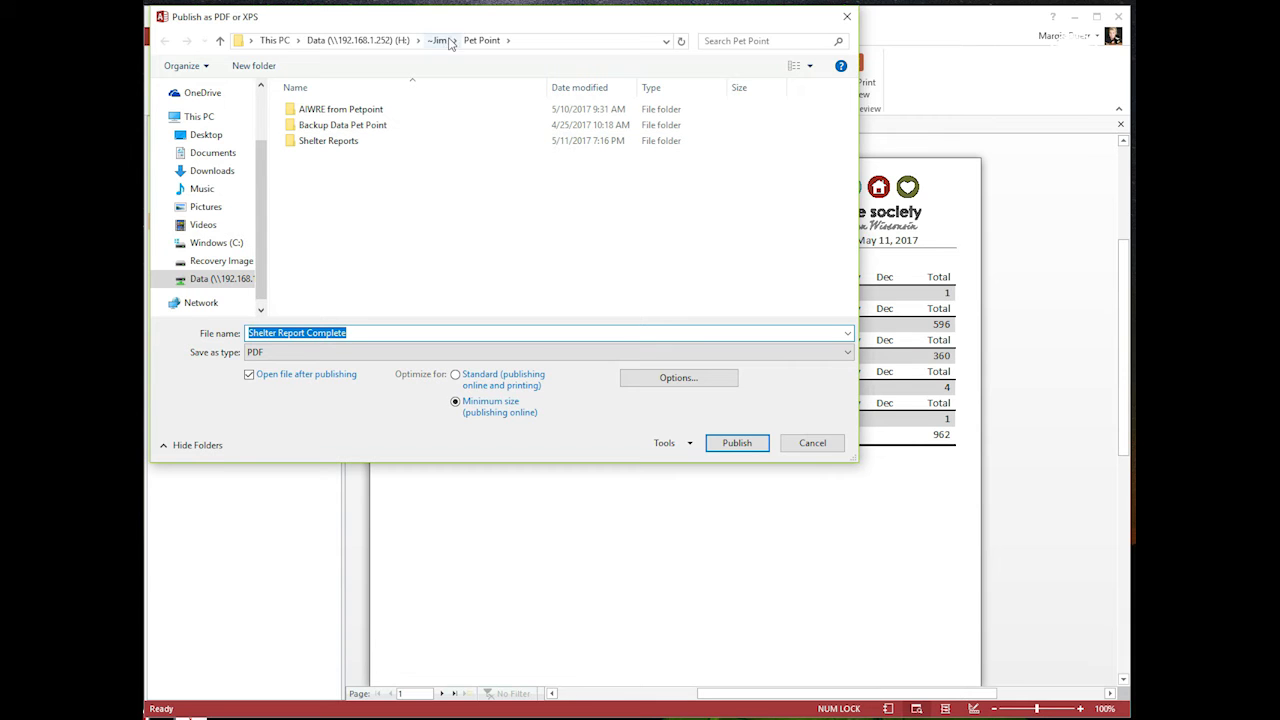
{"action": "double_click", "coordinate": [336, 142]}
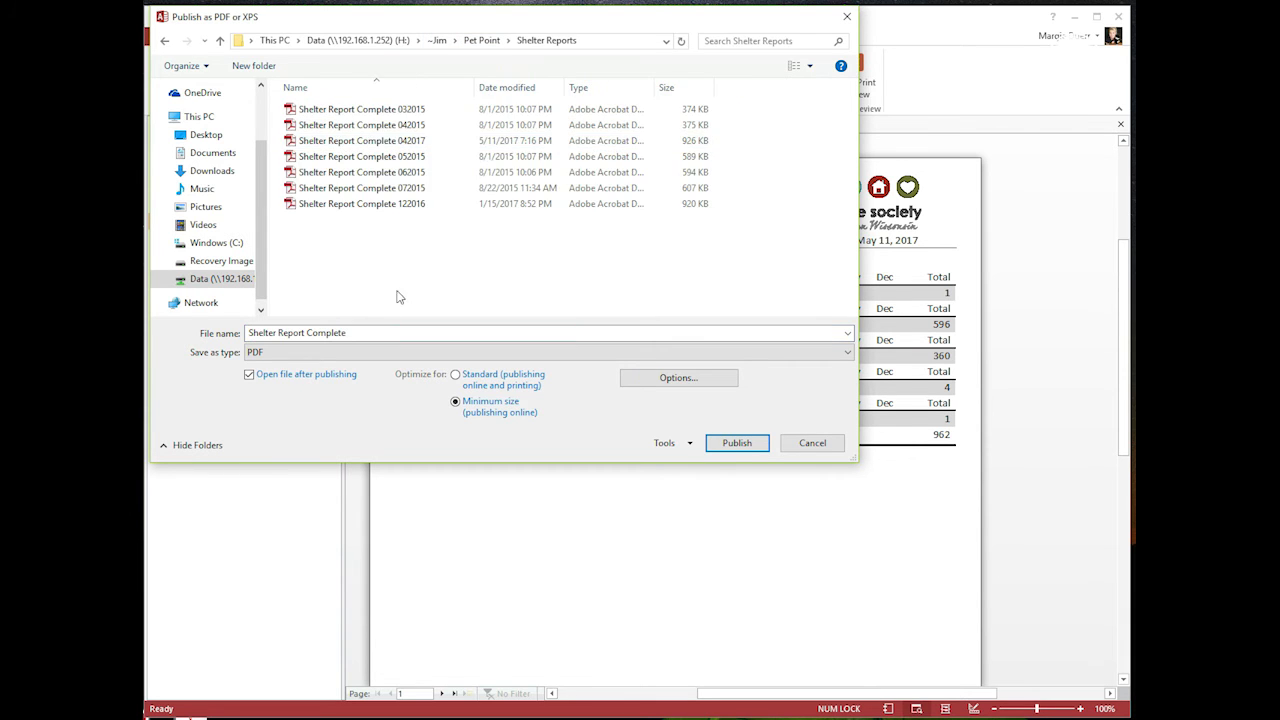
Name the PDF Shelter Report Complete 042017 and publish it over the existing file, leaving the requested parameters blank
{"action": "left_click", "coordinate": [376, 337]}
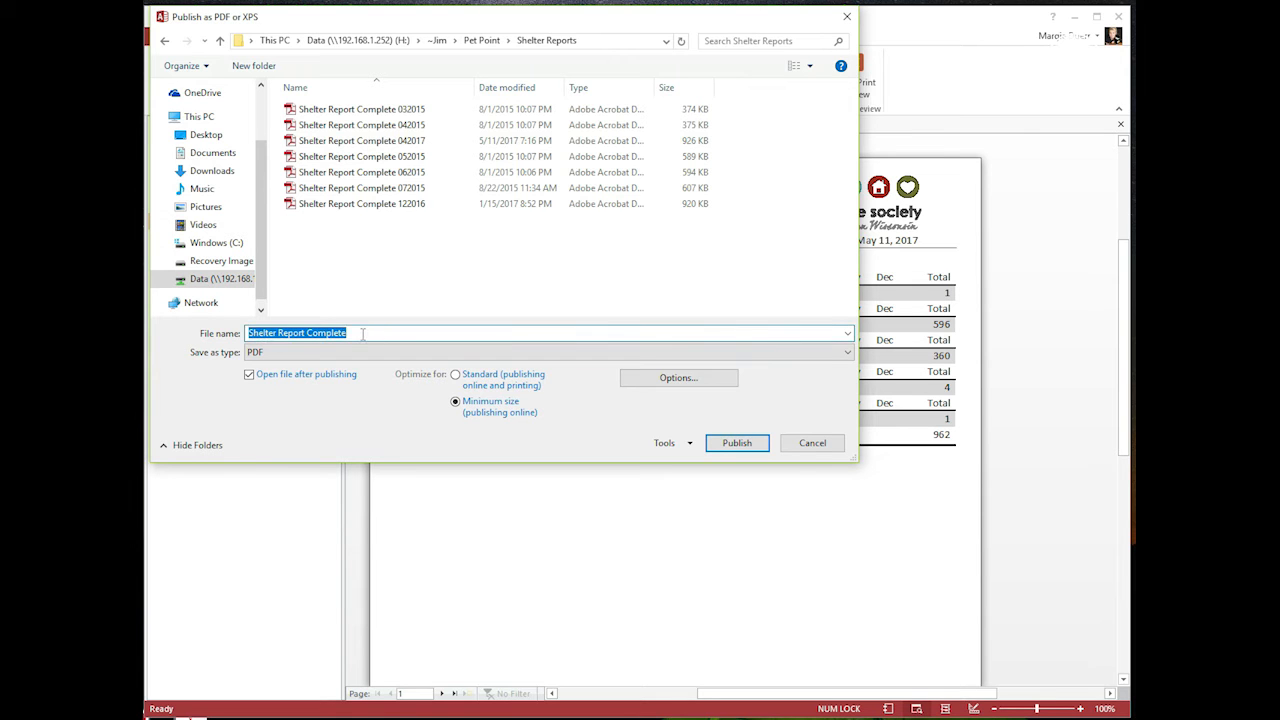
{"action": "left_click", "coordinate": [362, 334]}
{"action": "type", "text": "0"}
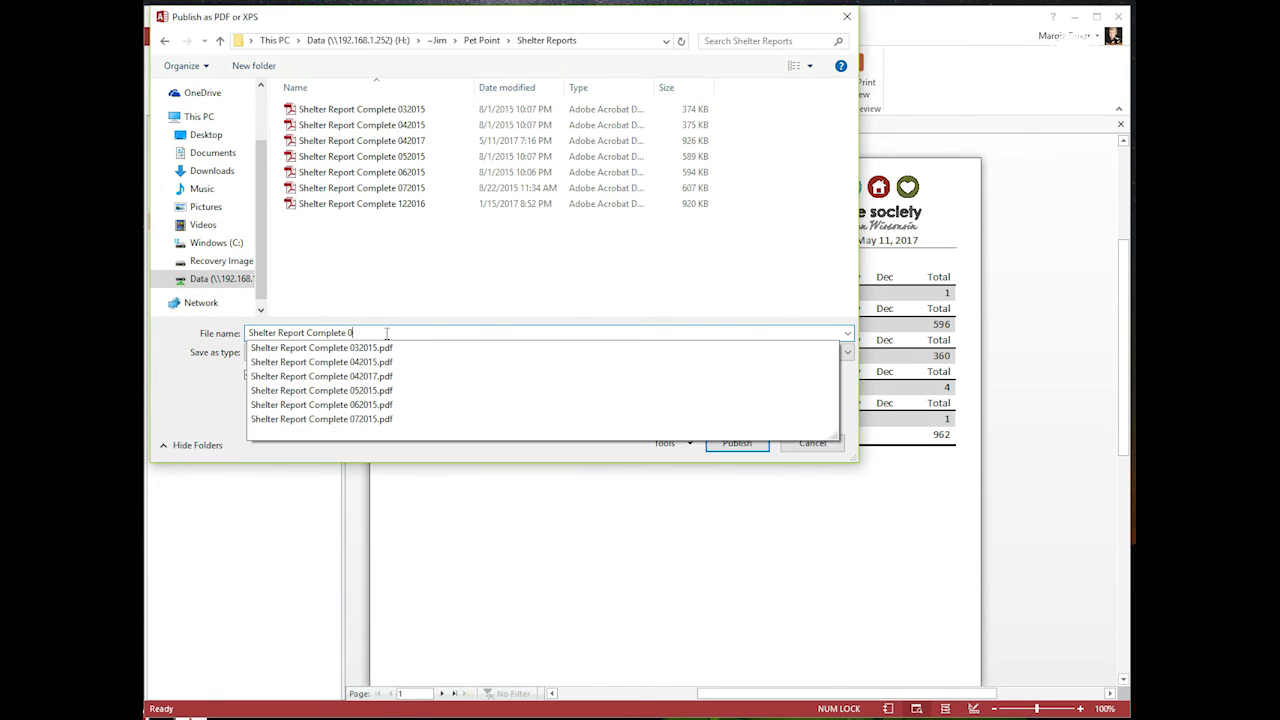
{"action": "type", "text": "42017"}
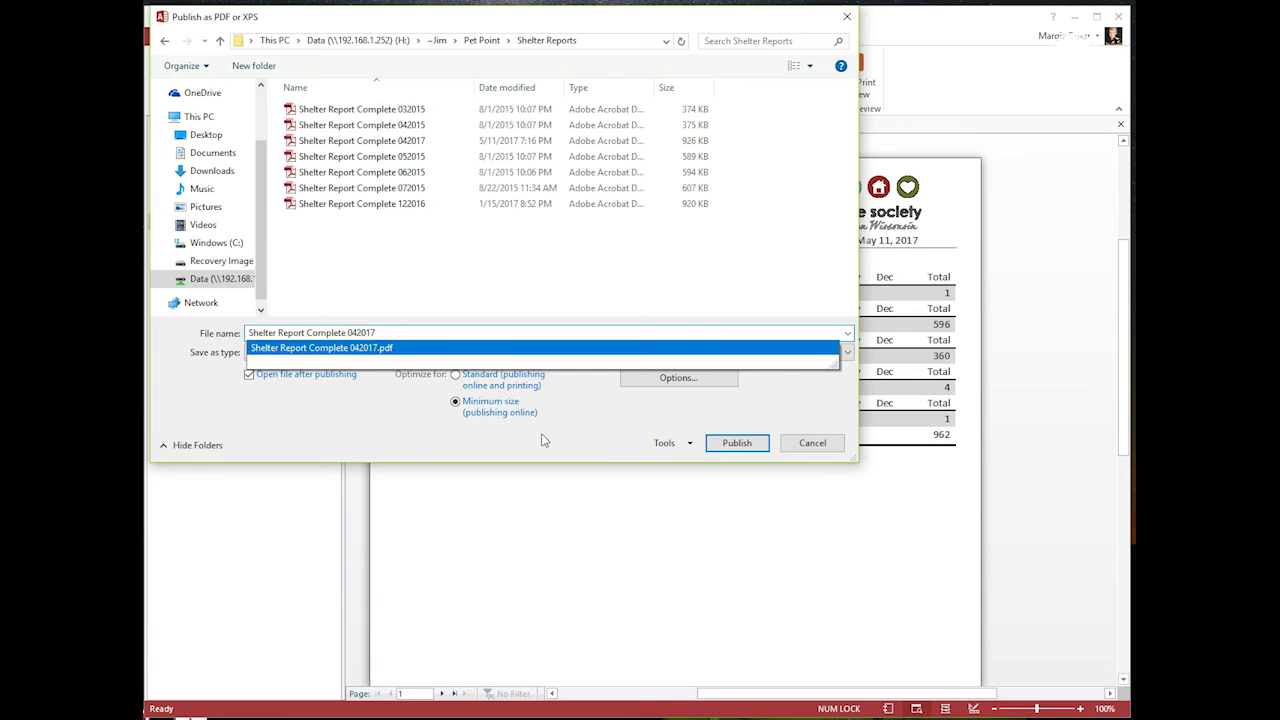
{"action": "left_click", "coordinate": [736, 446]}
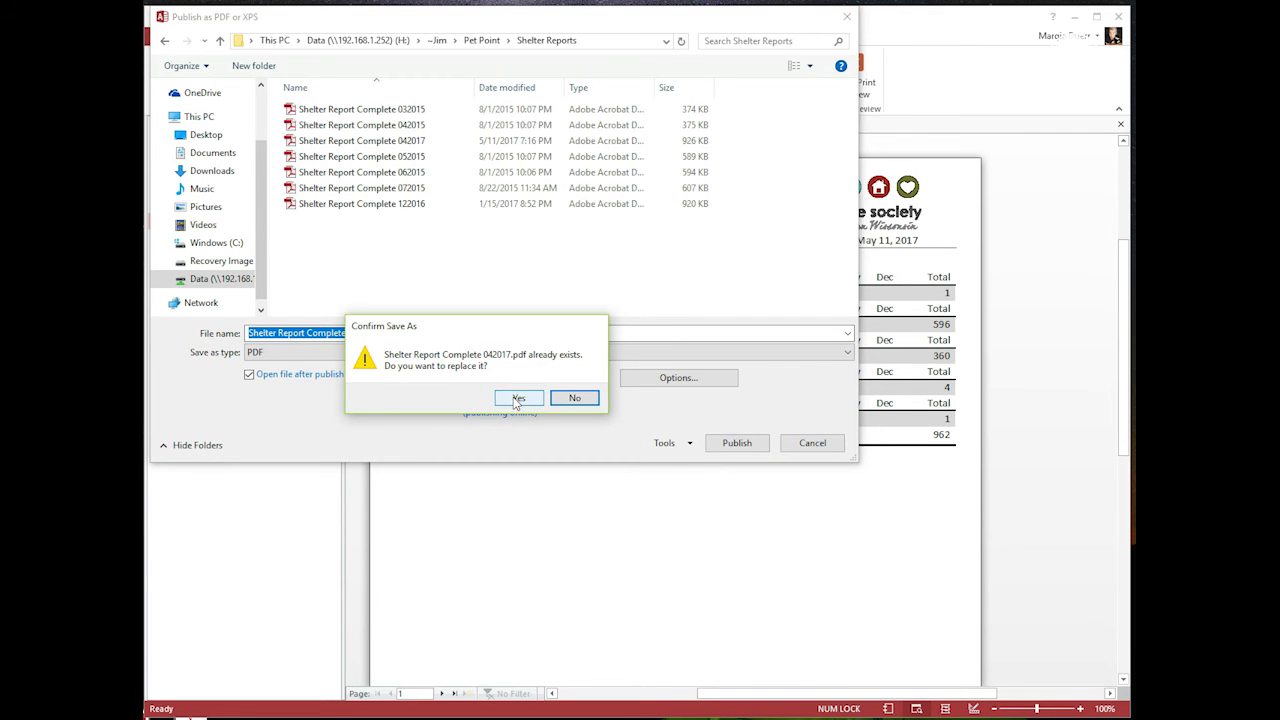
{"action": "left_click", "coordinate": [517, 400]}
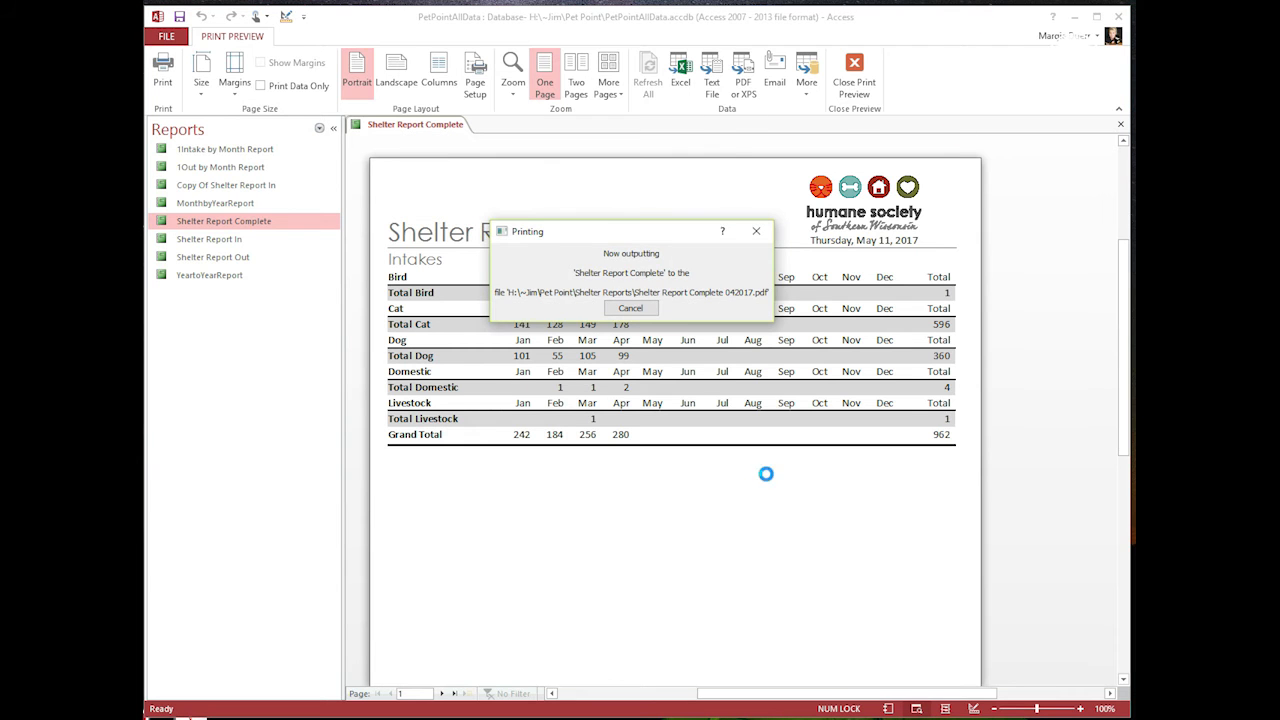
{"action": "left_click", "coordinate": [645, 288]}
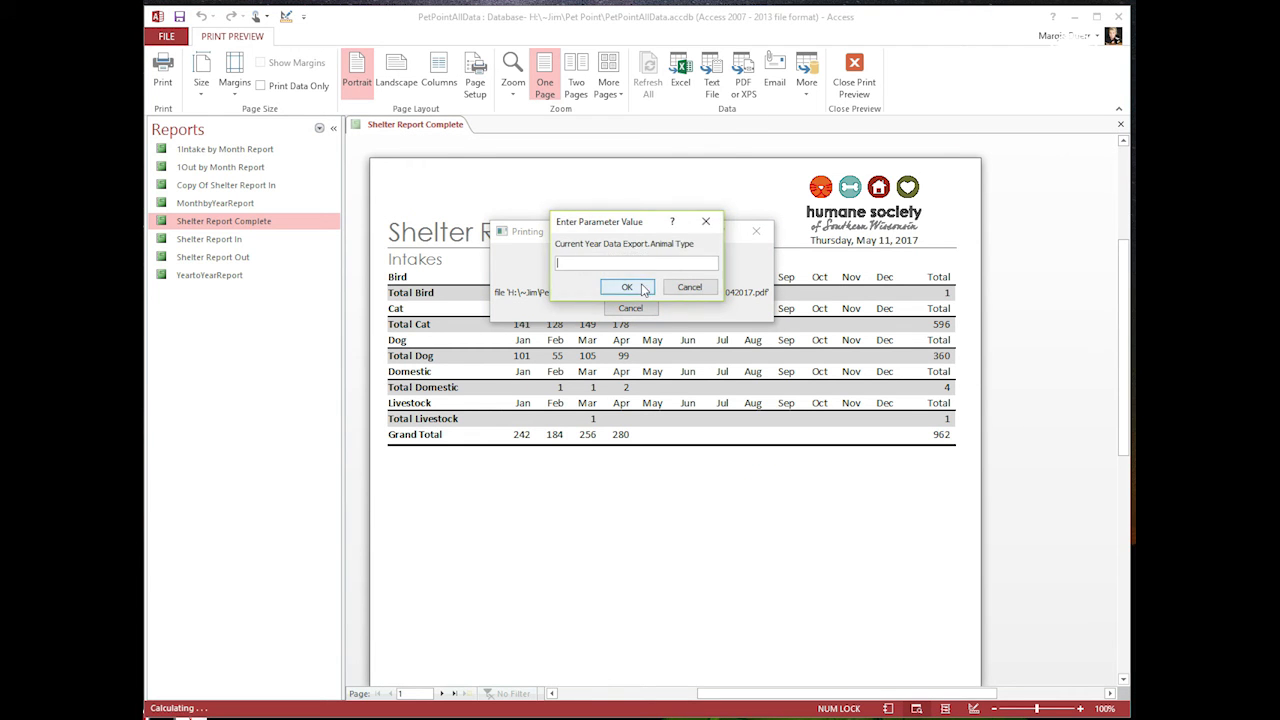
{"action": "left_click", "coordinate": [626, 287]}
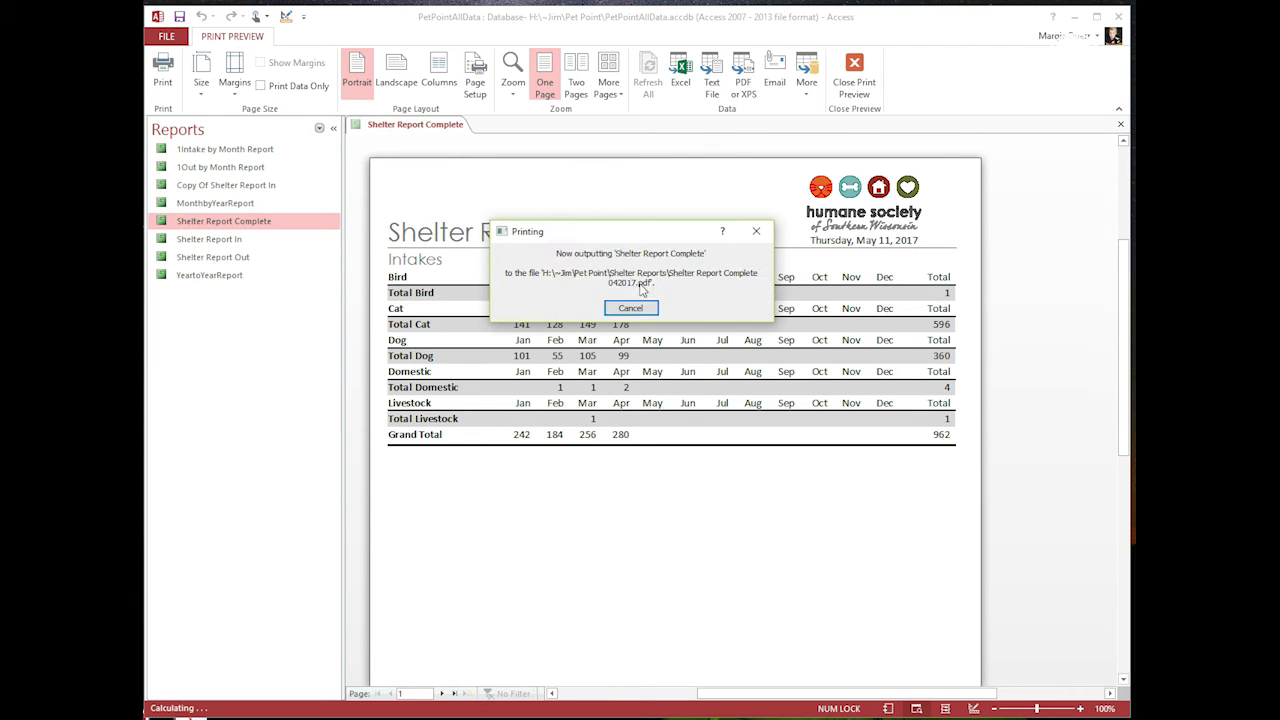